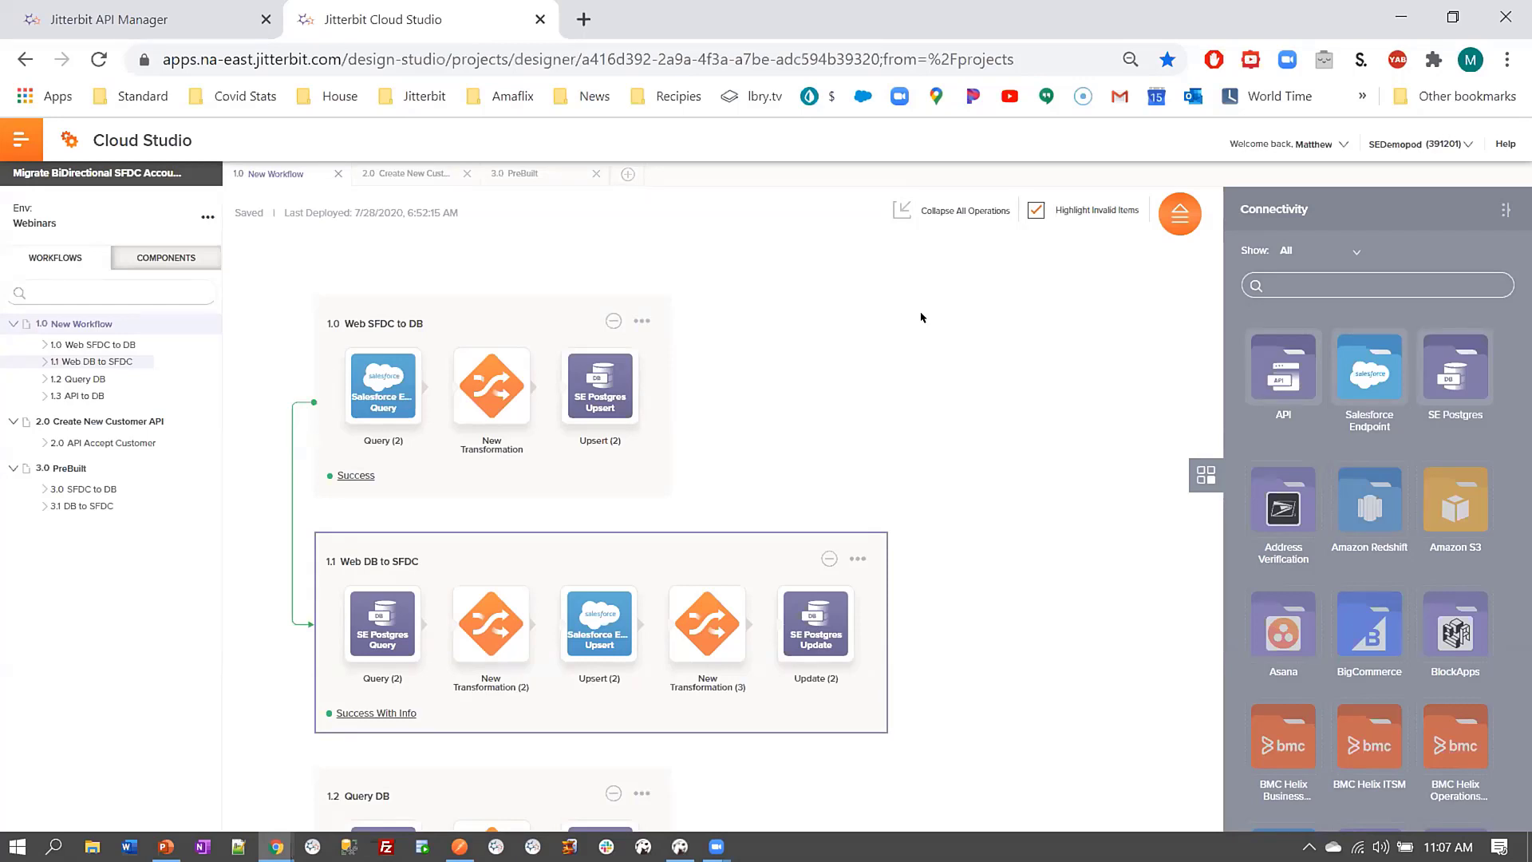
# Check the customerdemo table in DBeaver, then return to Cloud Studio
pyautogui.click(679, 844)
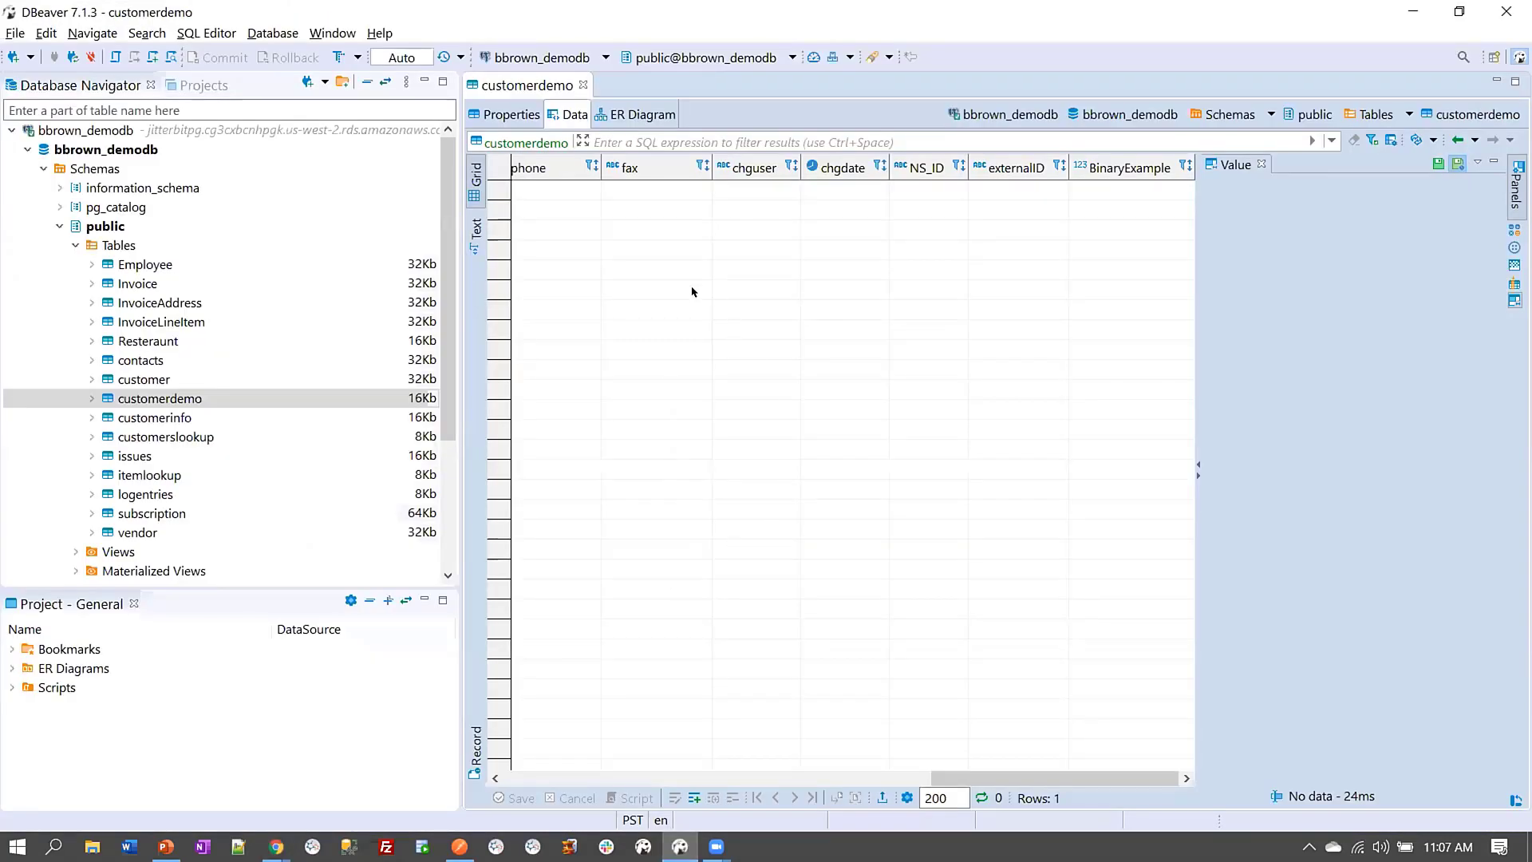
pyautogui.click(170, 400)
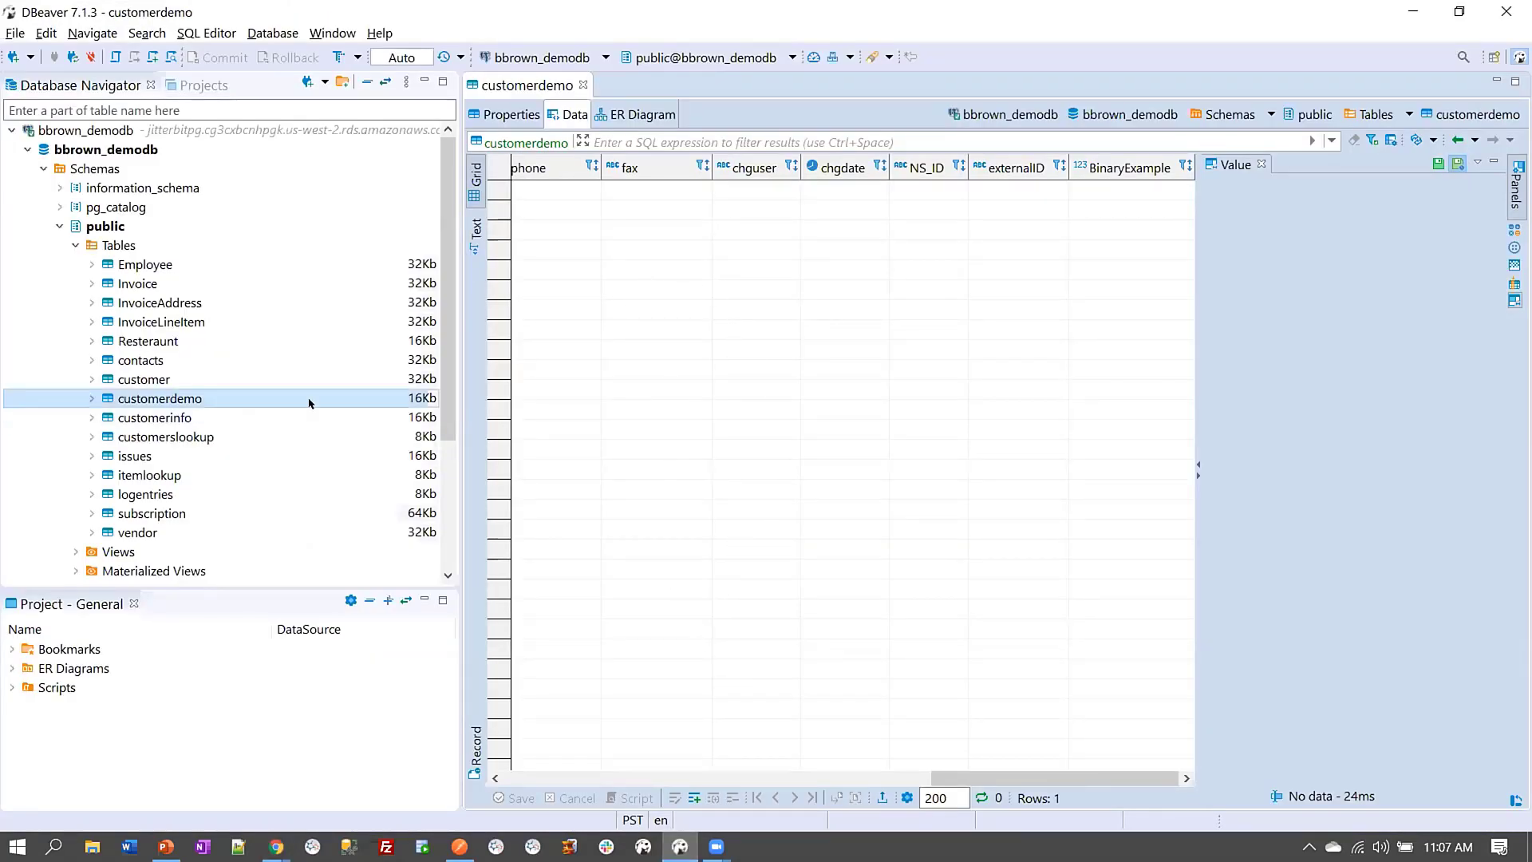
pyautogui.click(1413, 11)
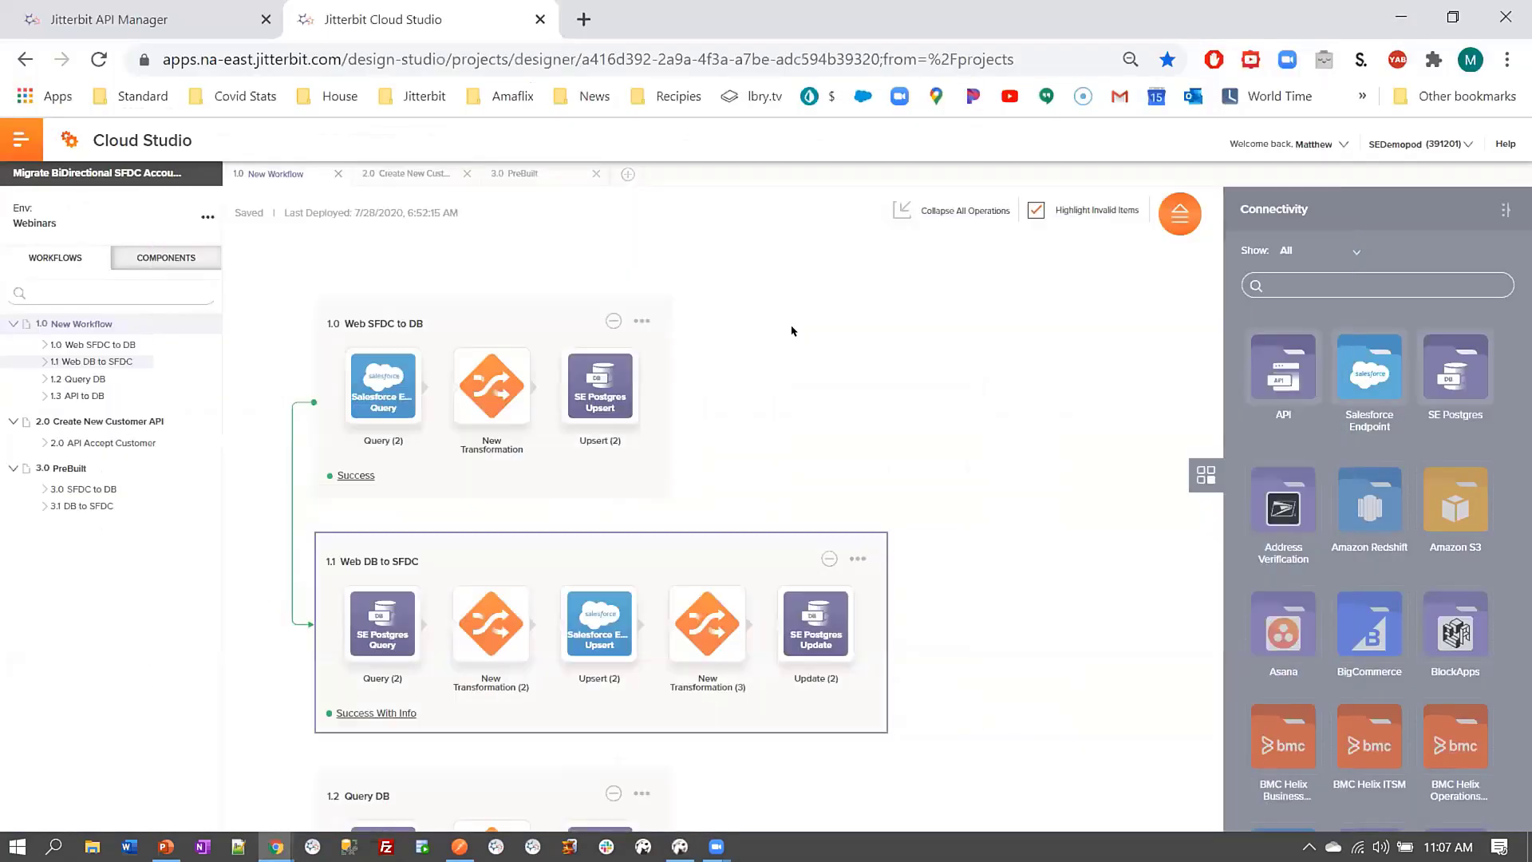
# Run the Web SFDC to DB operation and display the 2.0 API Accept Customer workflow
pyautogui.click(643, 324)
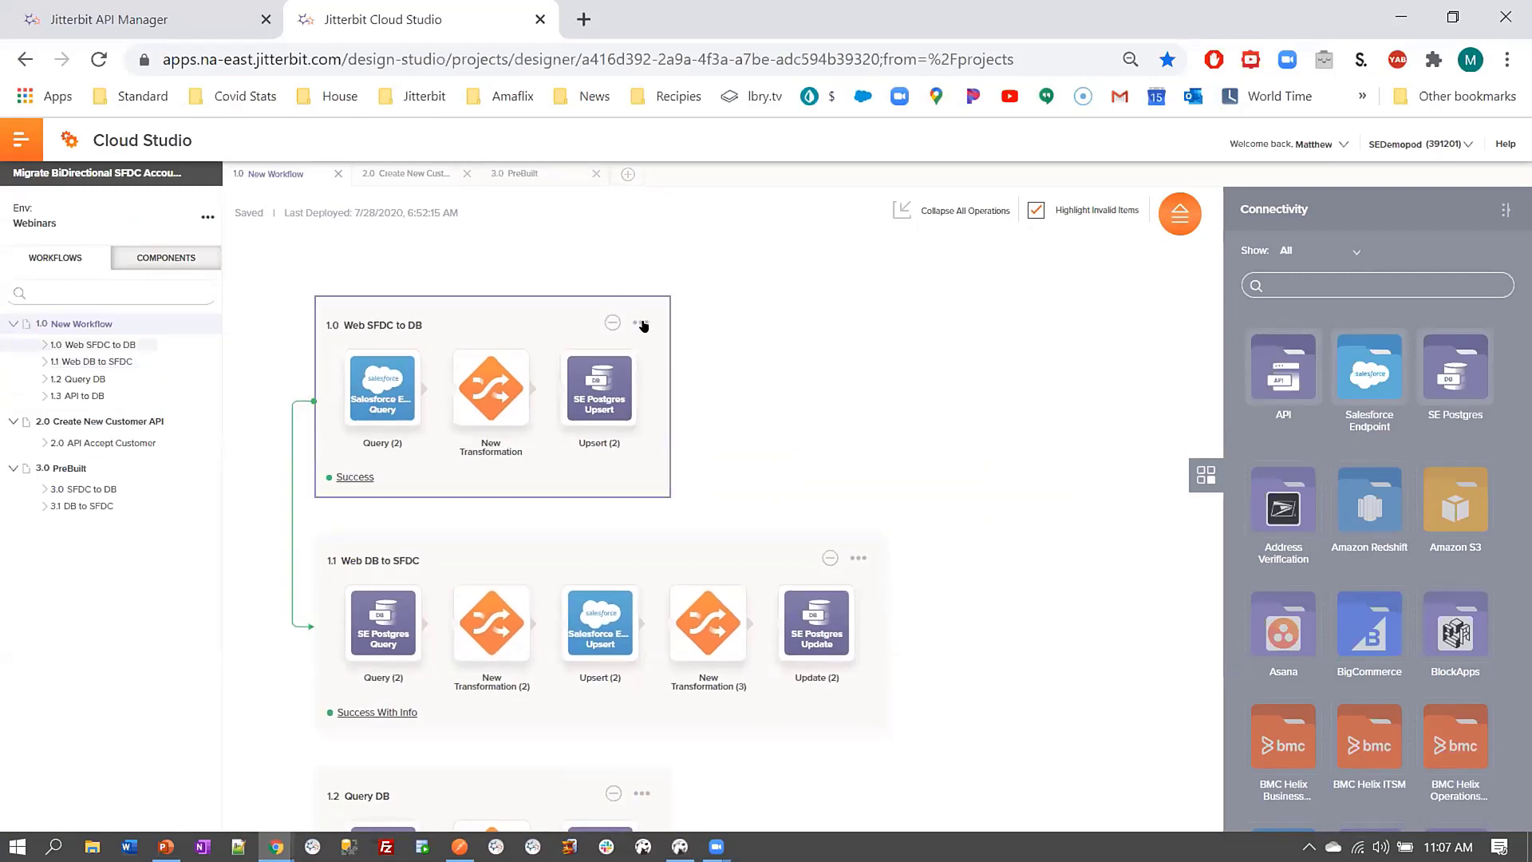
pyautogui.click(642, 324)
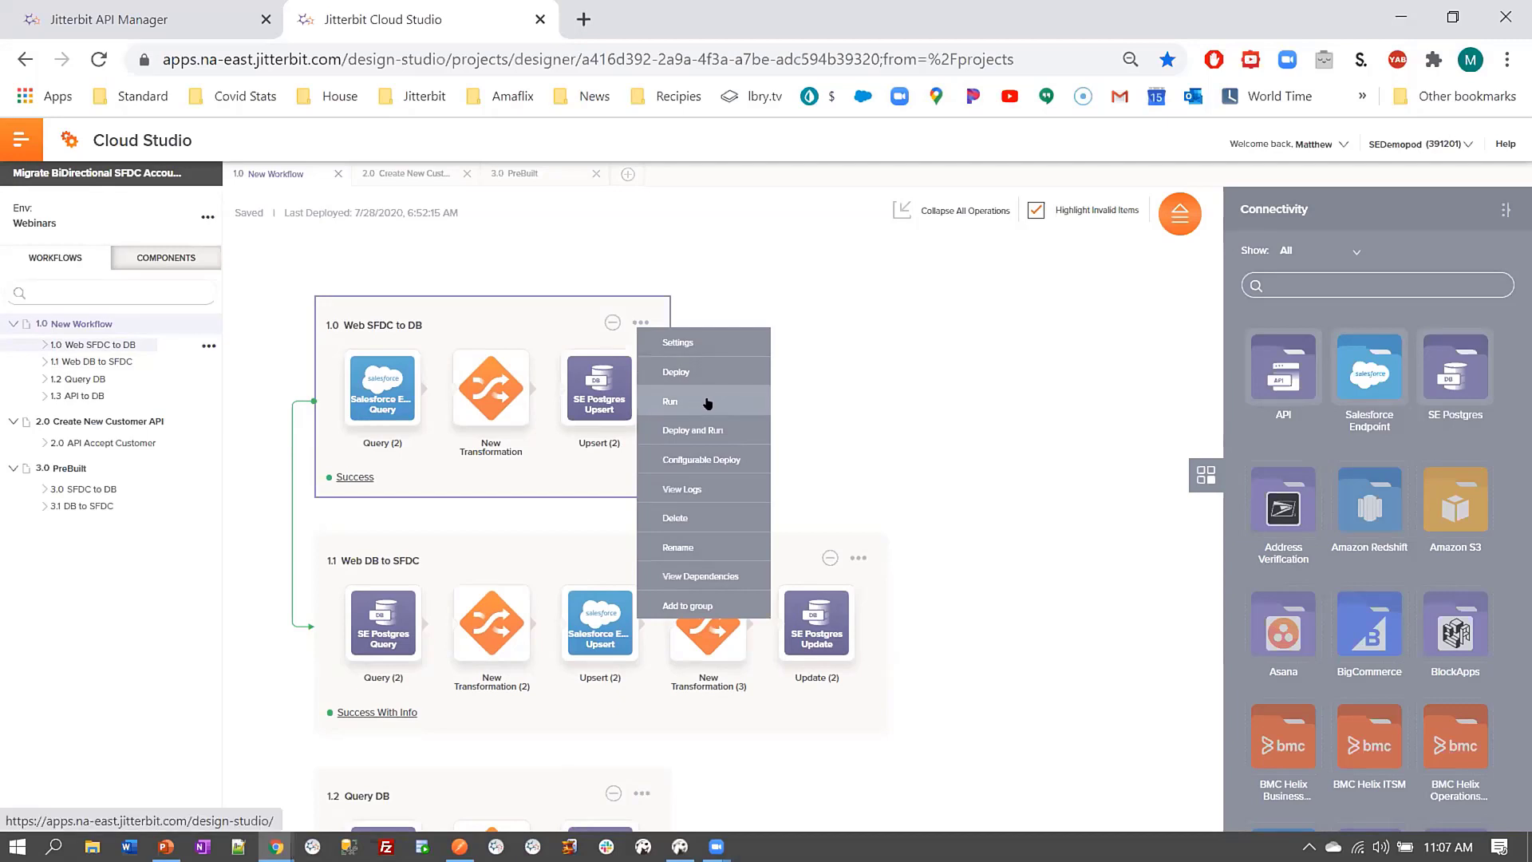
pyautogui.click(694, 403)
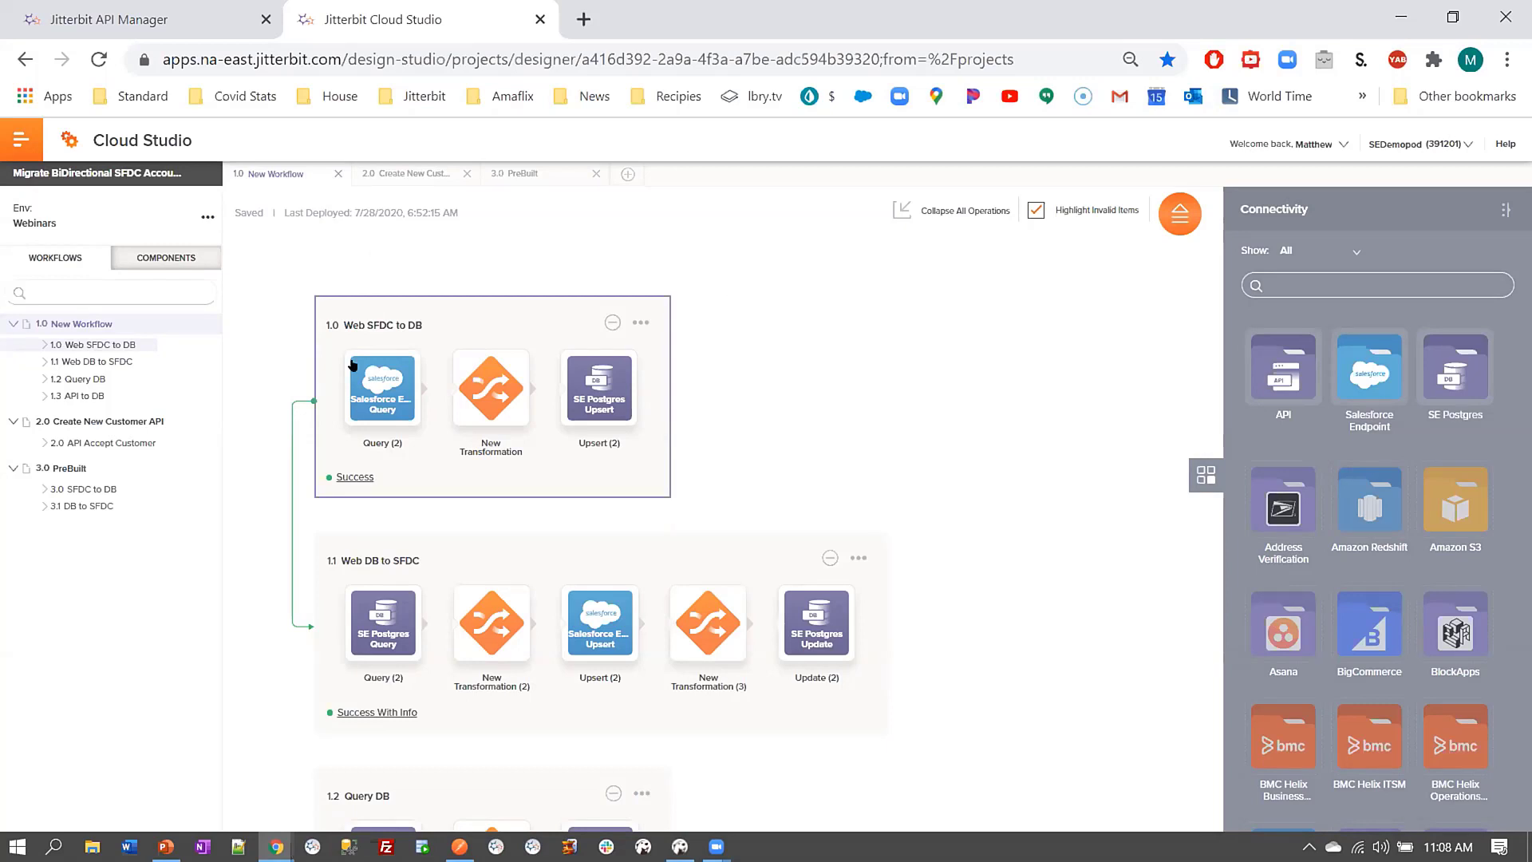
pyautogui.click(120, 444)
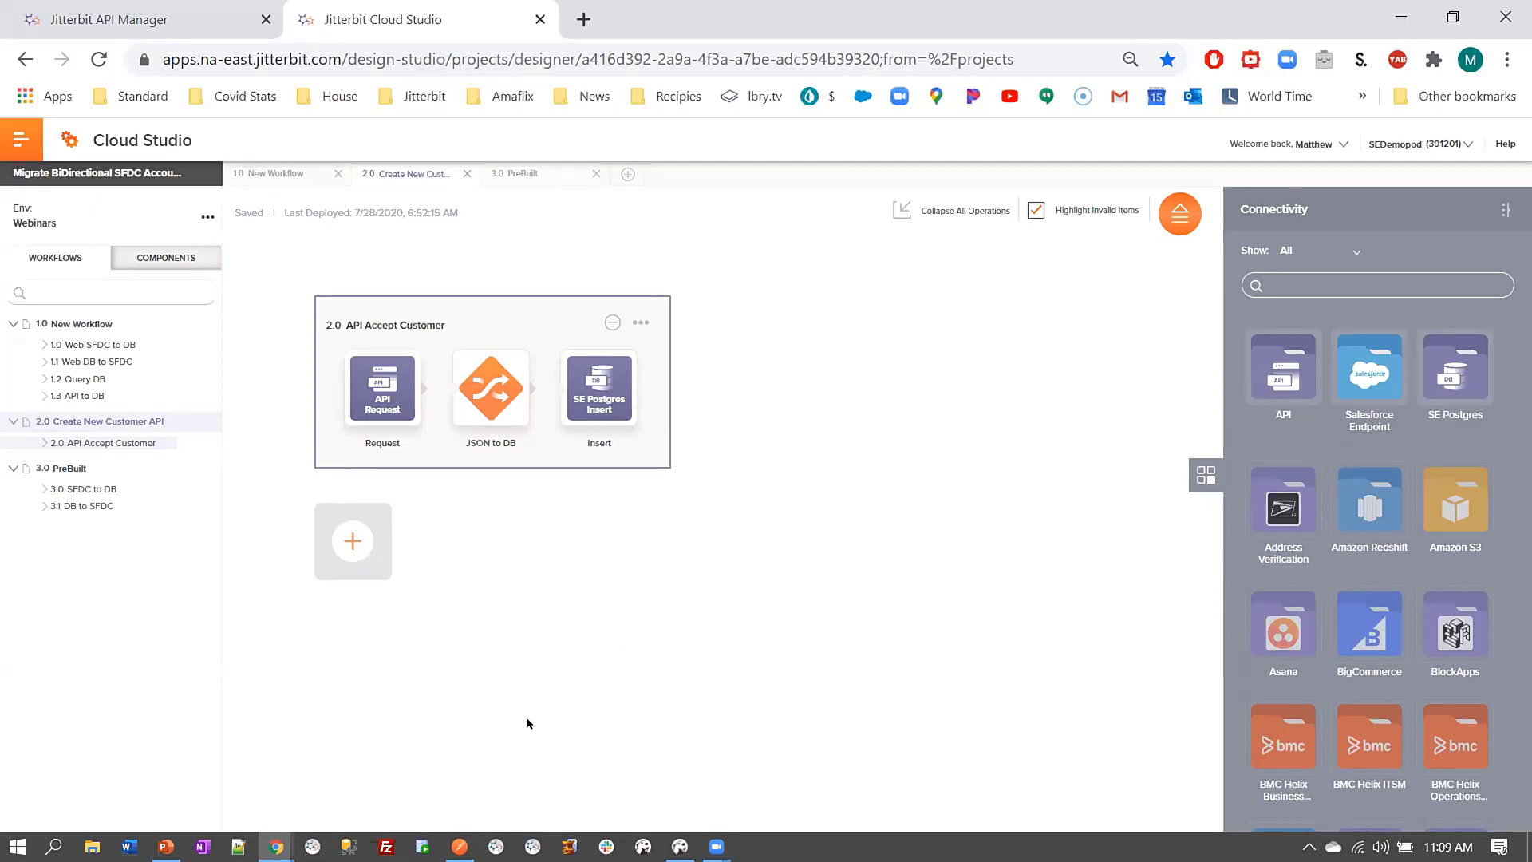
# Bring up Postman's InsertToDb POST request with the Volvo body and its 200 OK response
pyautogui.click(453, 846)
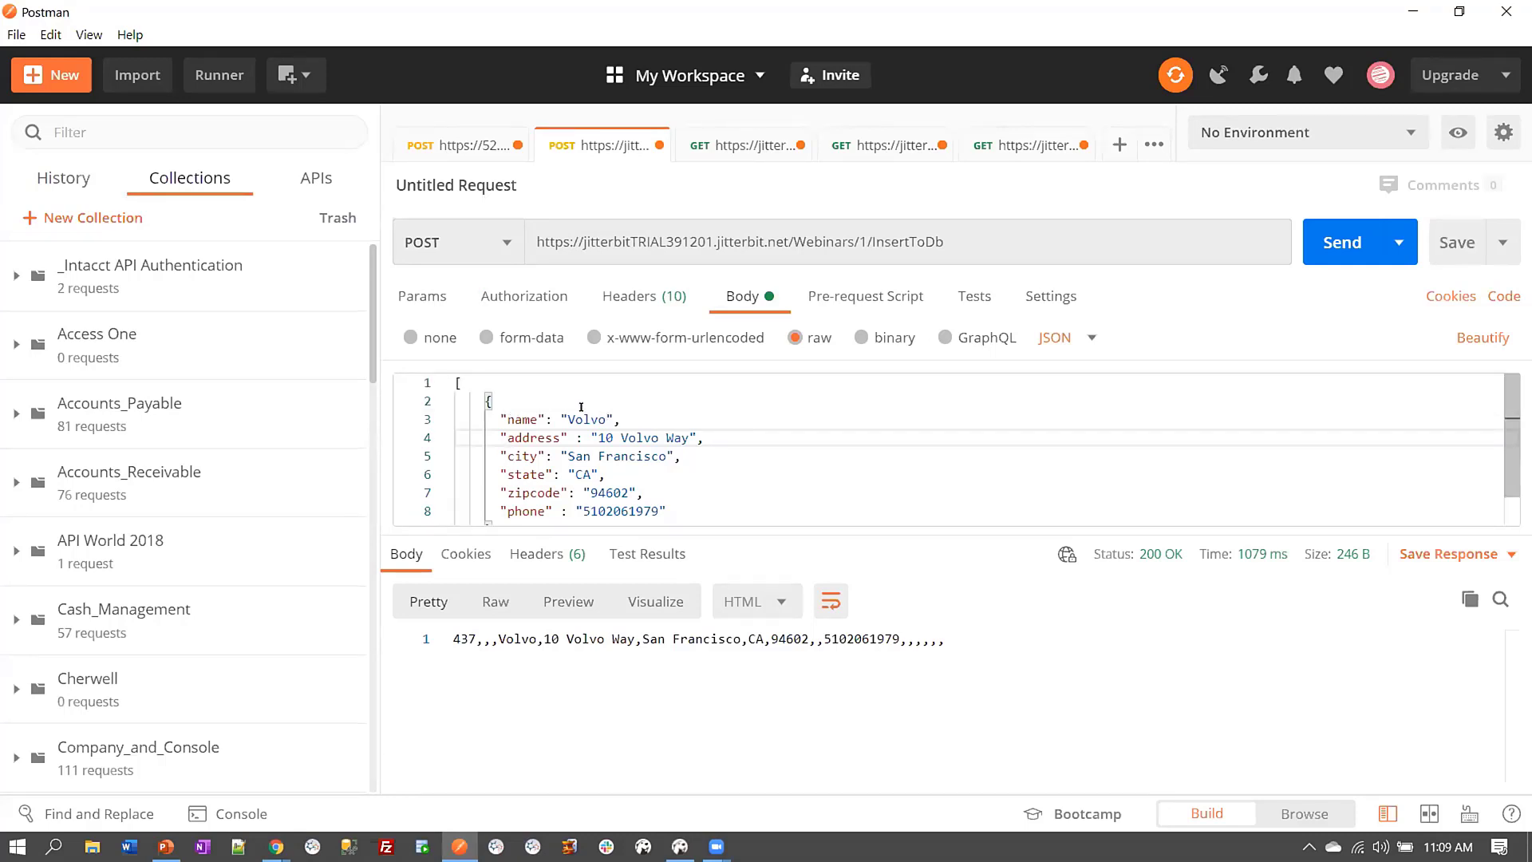
# Replace Volvo with Frisker in the request body's name and address values
pyautogui.doubleClick(583, 408)
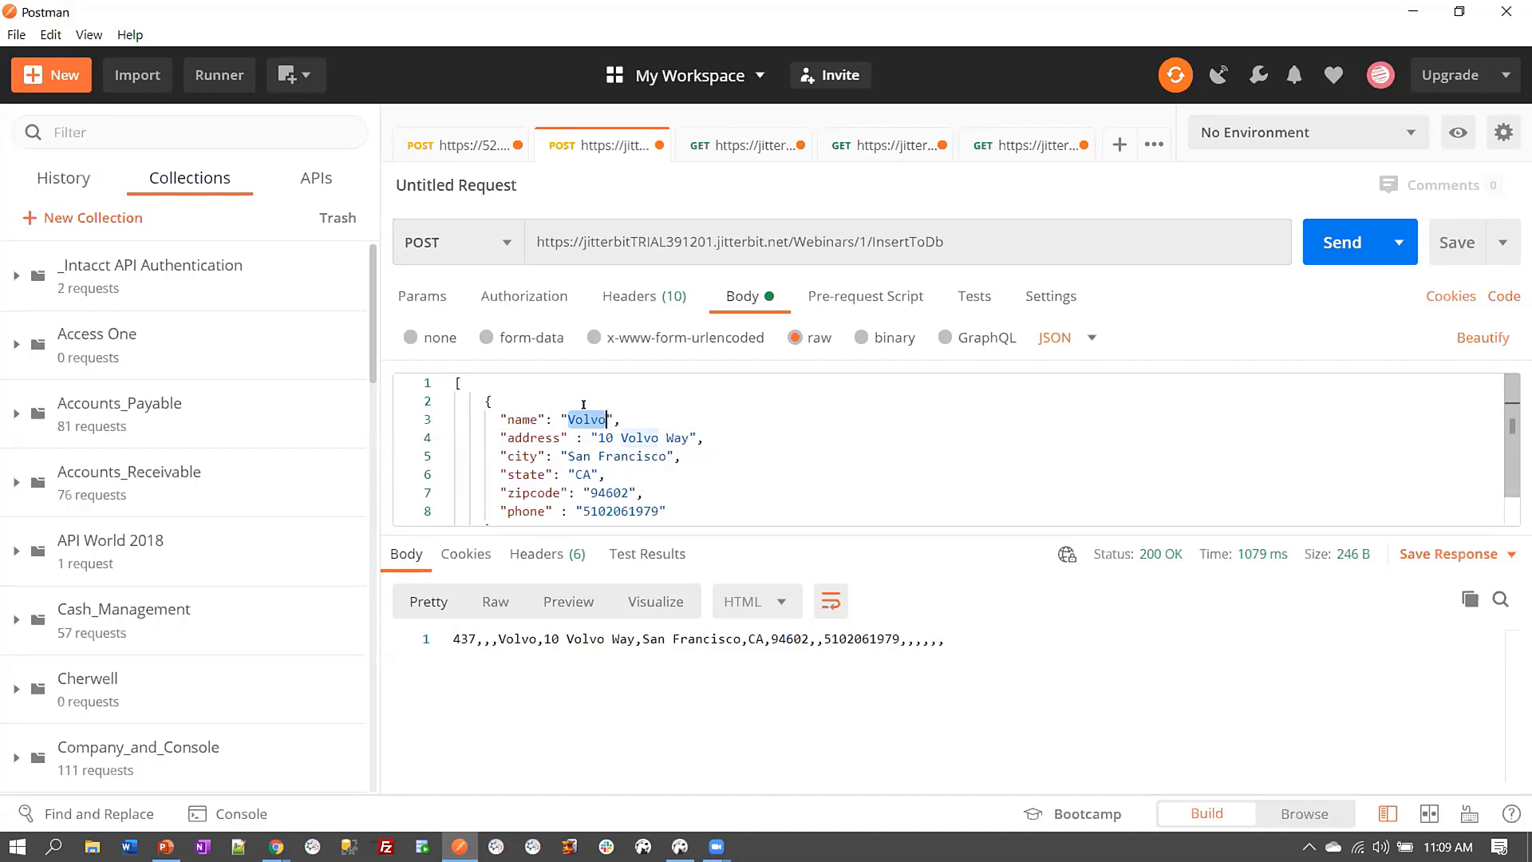
pyautogui.write('Frisk')
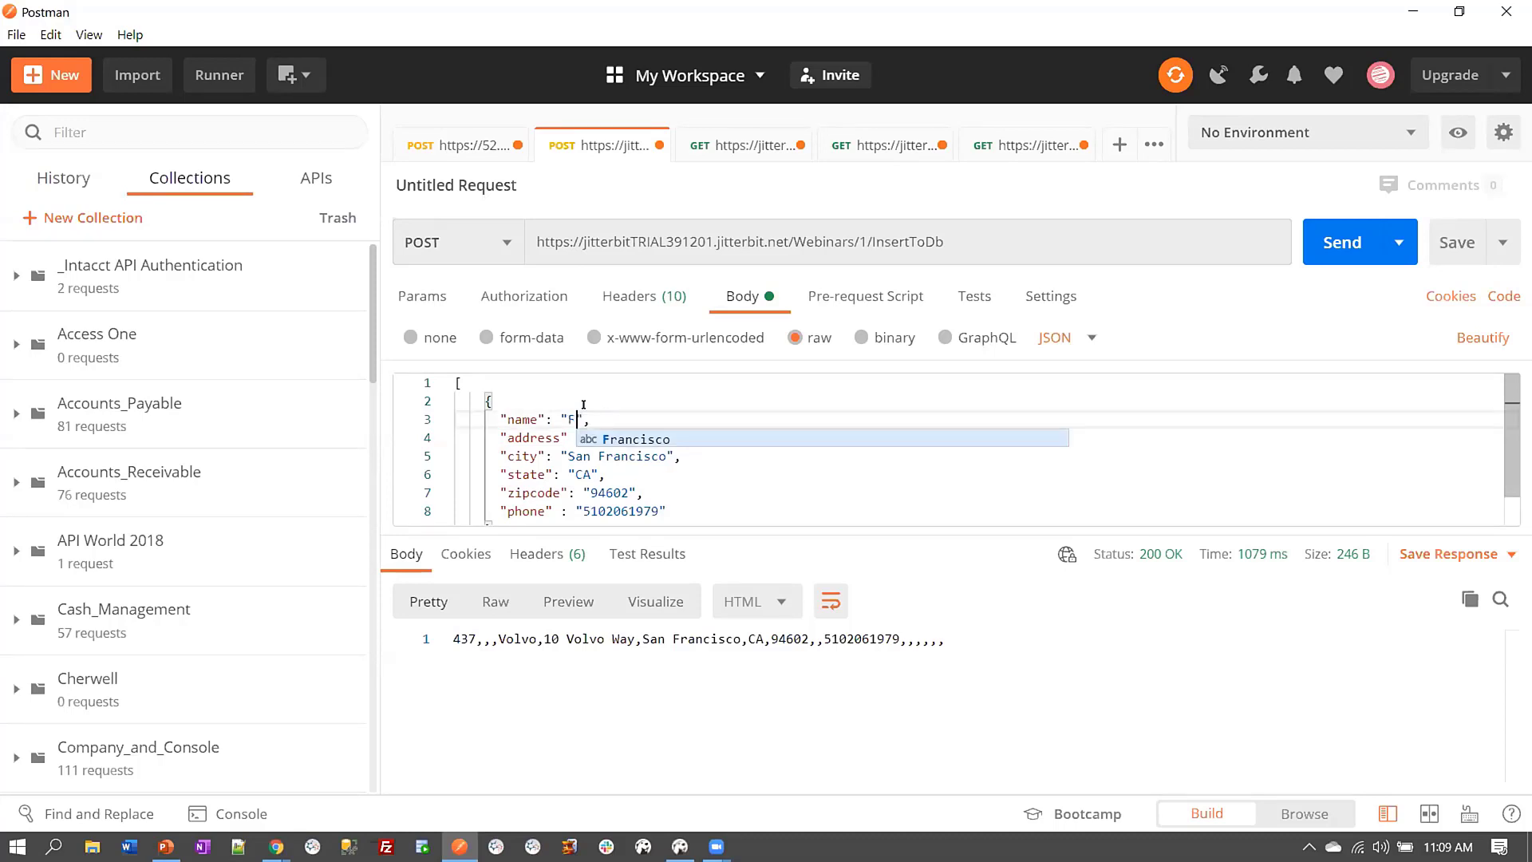
pyautogui.write('er')
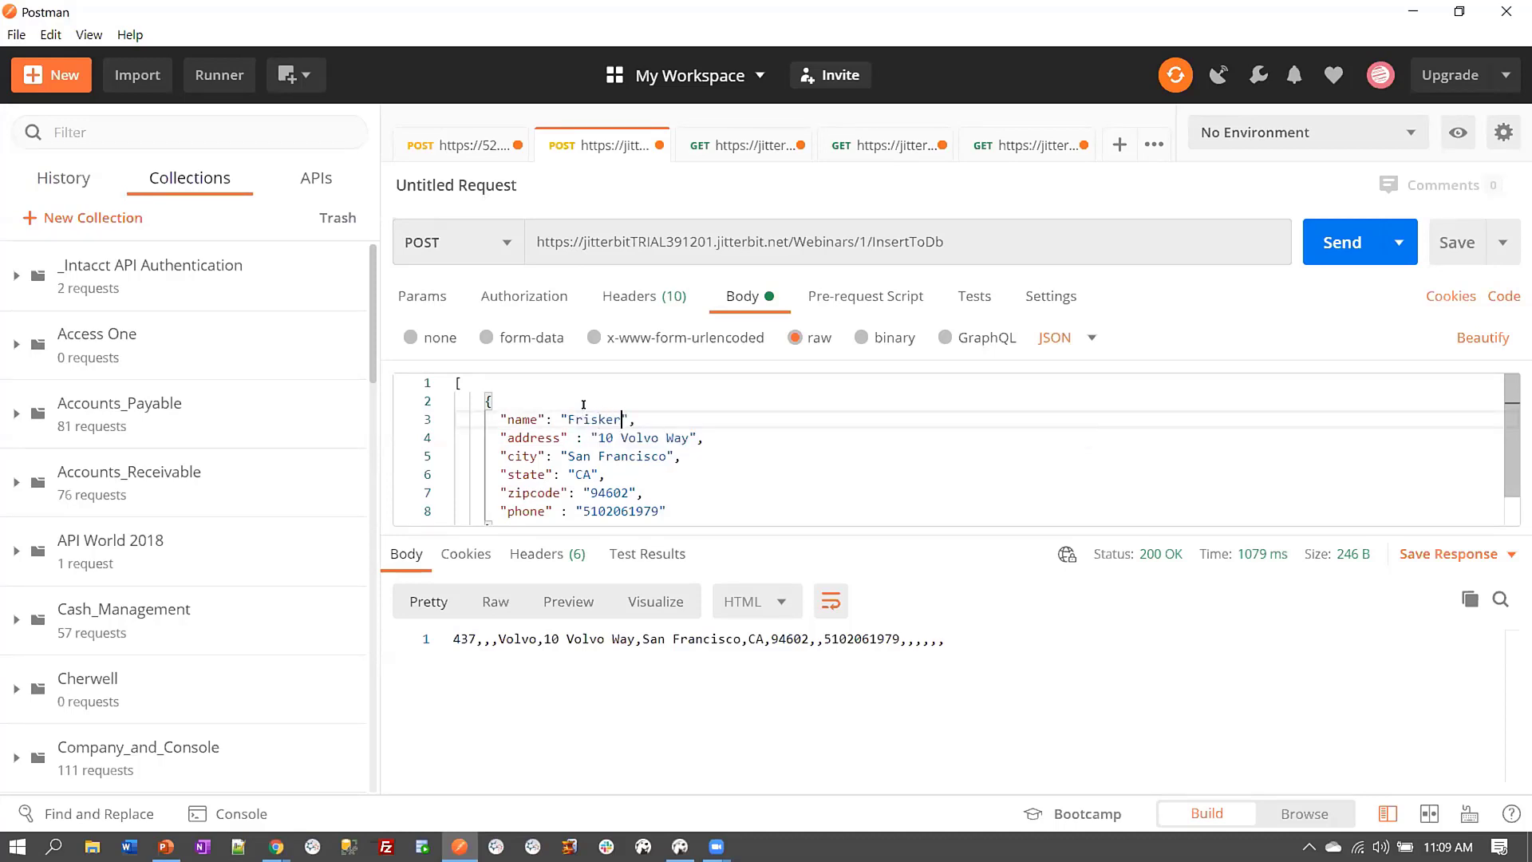
pyautogui.click(636, 437)
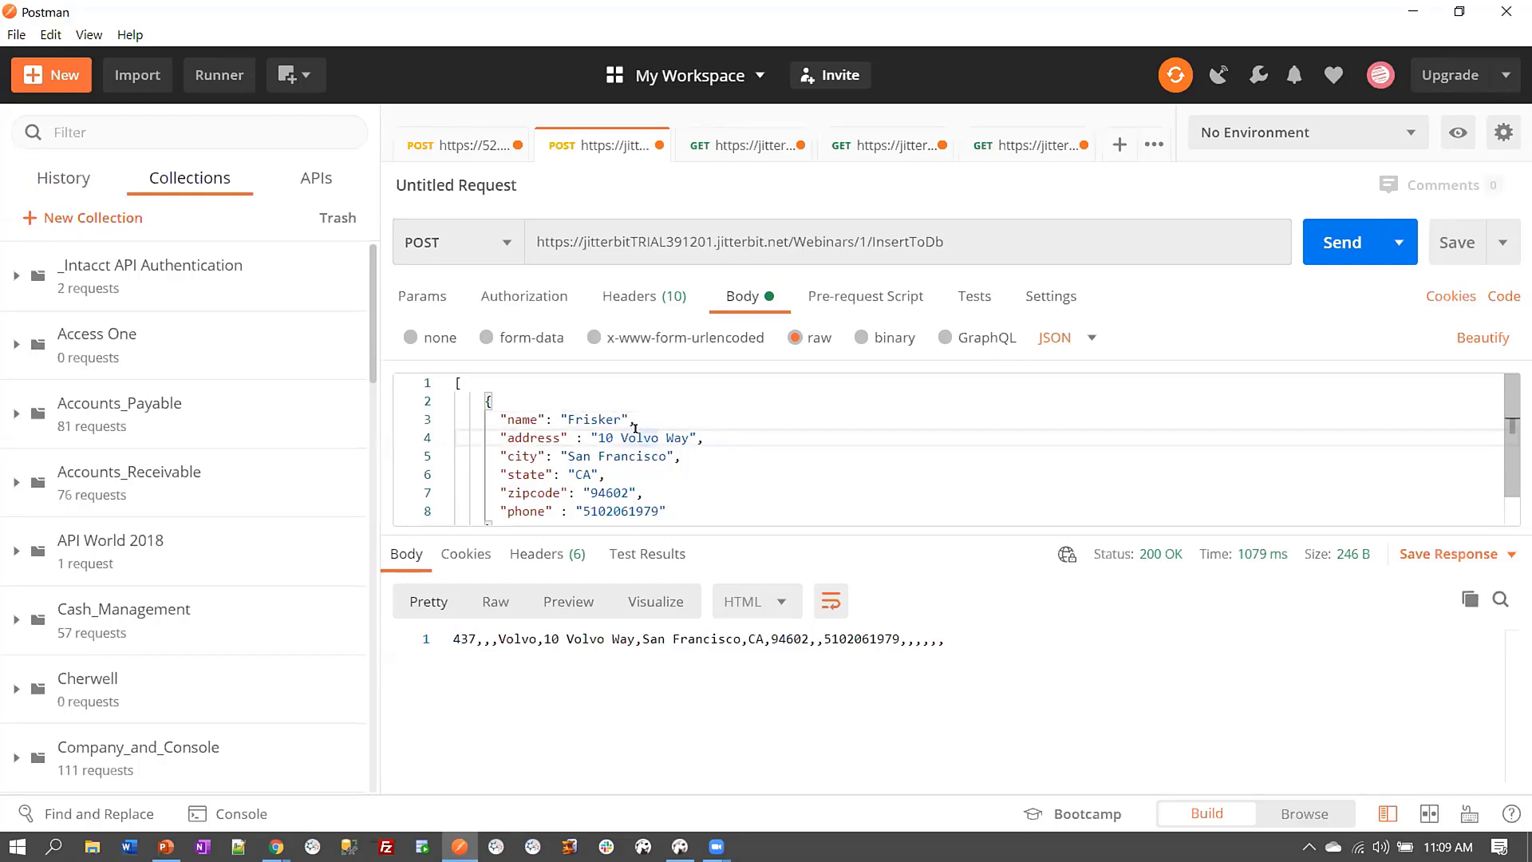
pyautogui.write('Frisker')
pyautogui.press('Delete')
pyautogui.press('BackSpace')
pyautogui.press('BackSpace')
pyautogui.press('BackSpace')
pyautogui.press('BackSpace')
pyautogui.press('BackSpace')
pyautogui.press('BackSpace')
pyautogui.press('BackSpace')
pyautogui.press('BackSpace')
pyautogui.press('BackSpace')
pyautogui.press('BackSpace')
pyautogui.press('BackSpace')
pyautogui.write('Frisker')
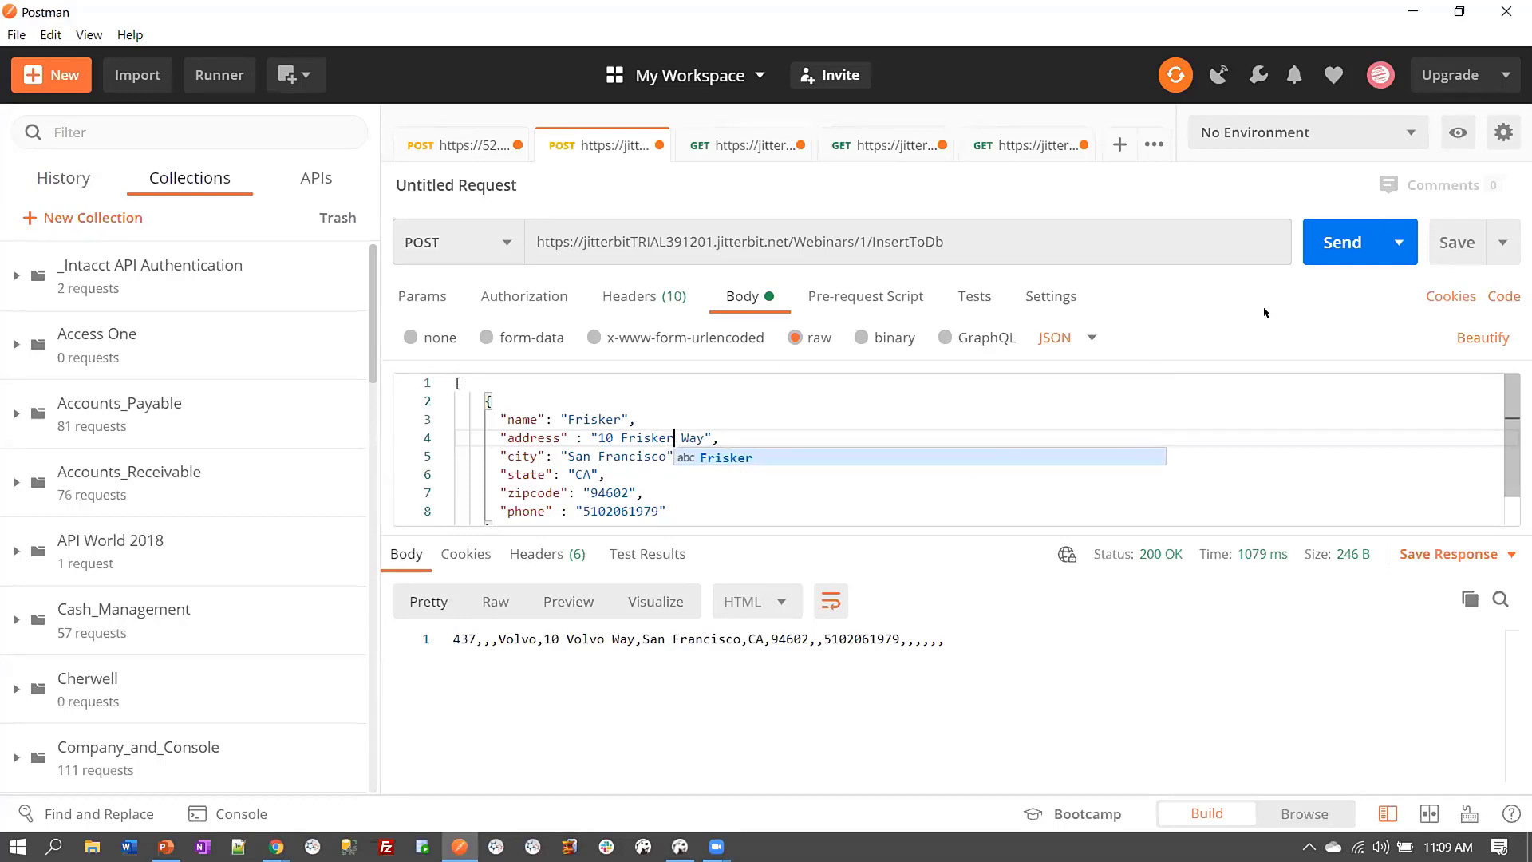
pyautogui.click(1293, 301)
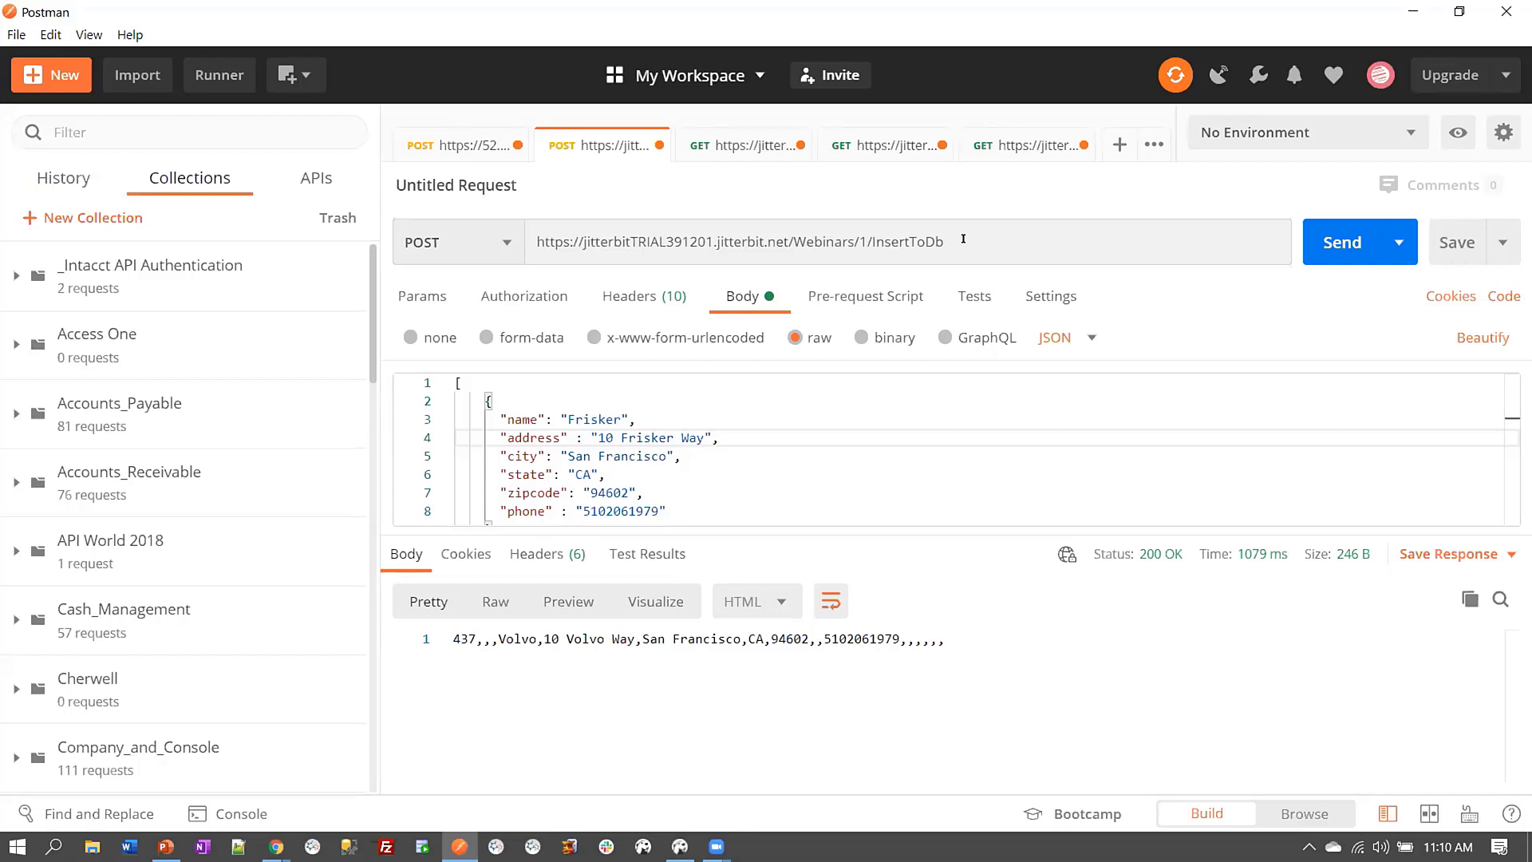
# Send the Frisker request, returning 200 OK as record 470, and bring DBeaver forward
pyautogui.click(1321, 248)
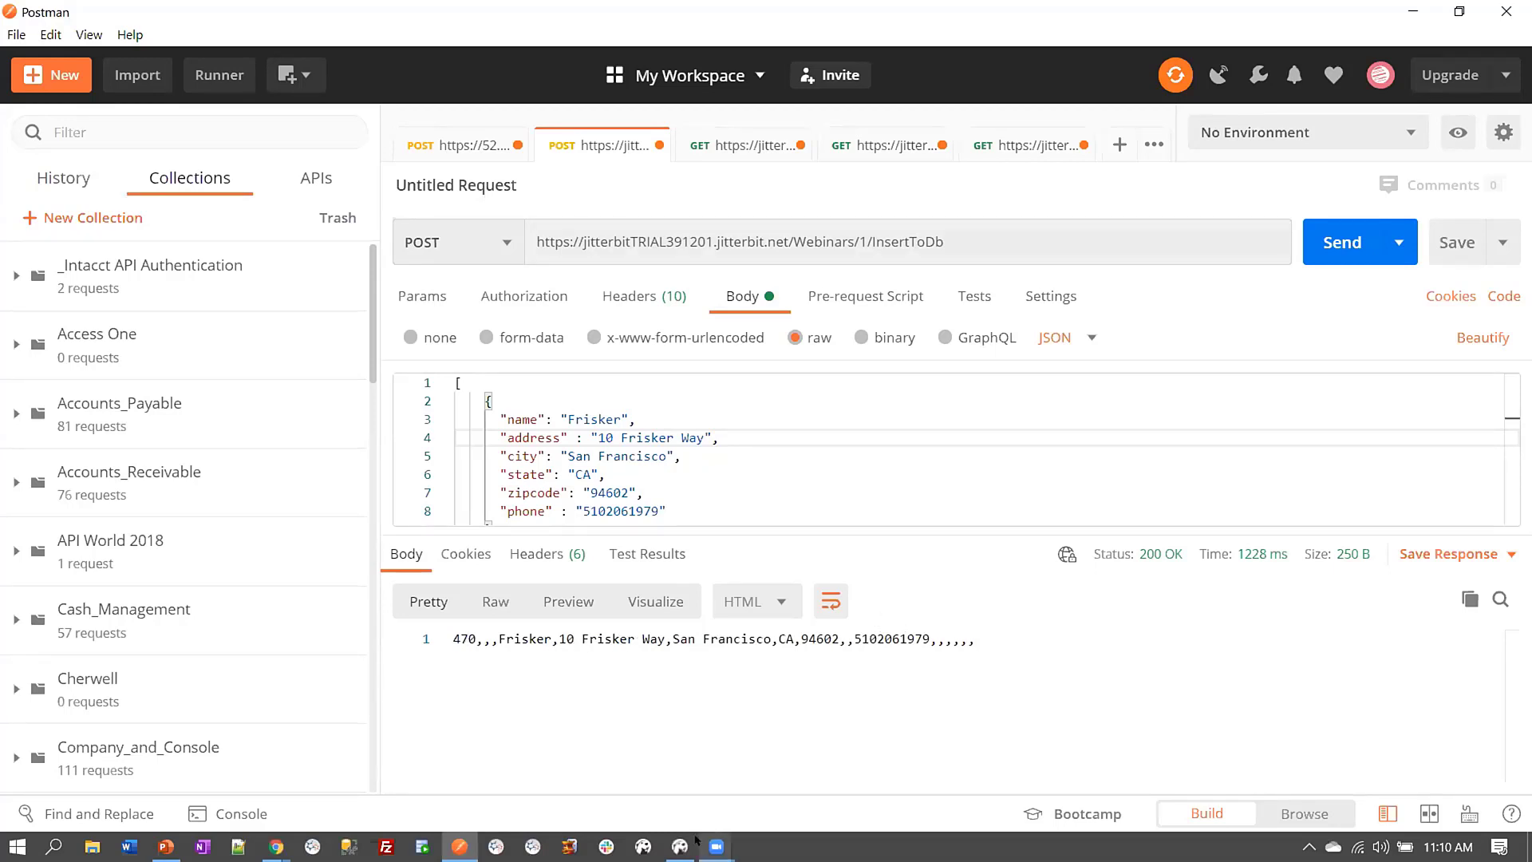
pyautogui.moveTo(669, 851)
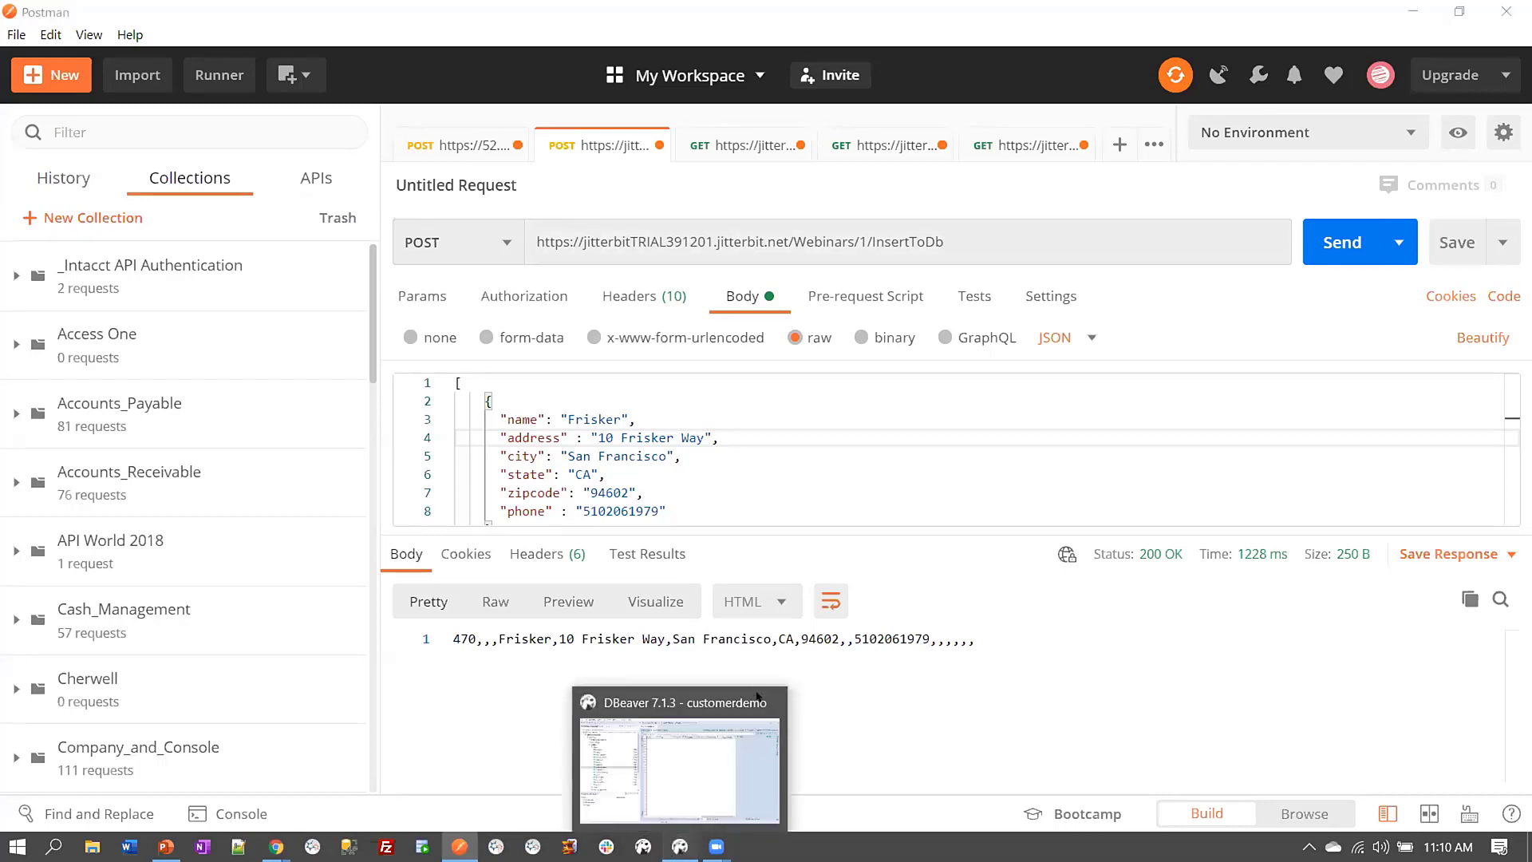
pyautogui.click(757, 697)
# Refresh the customerdemo grid, confirm row 470 for Frisker at 10 Frisker Way, and minimize DBeaver
pyautogui.rightClick(731, 761)
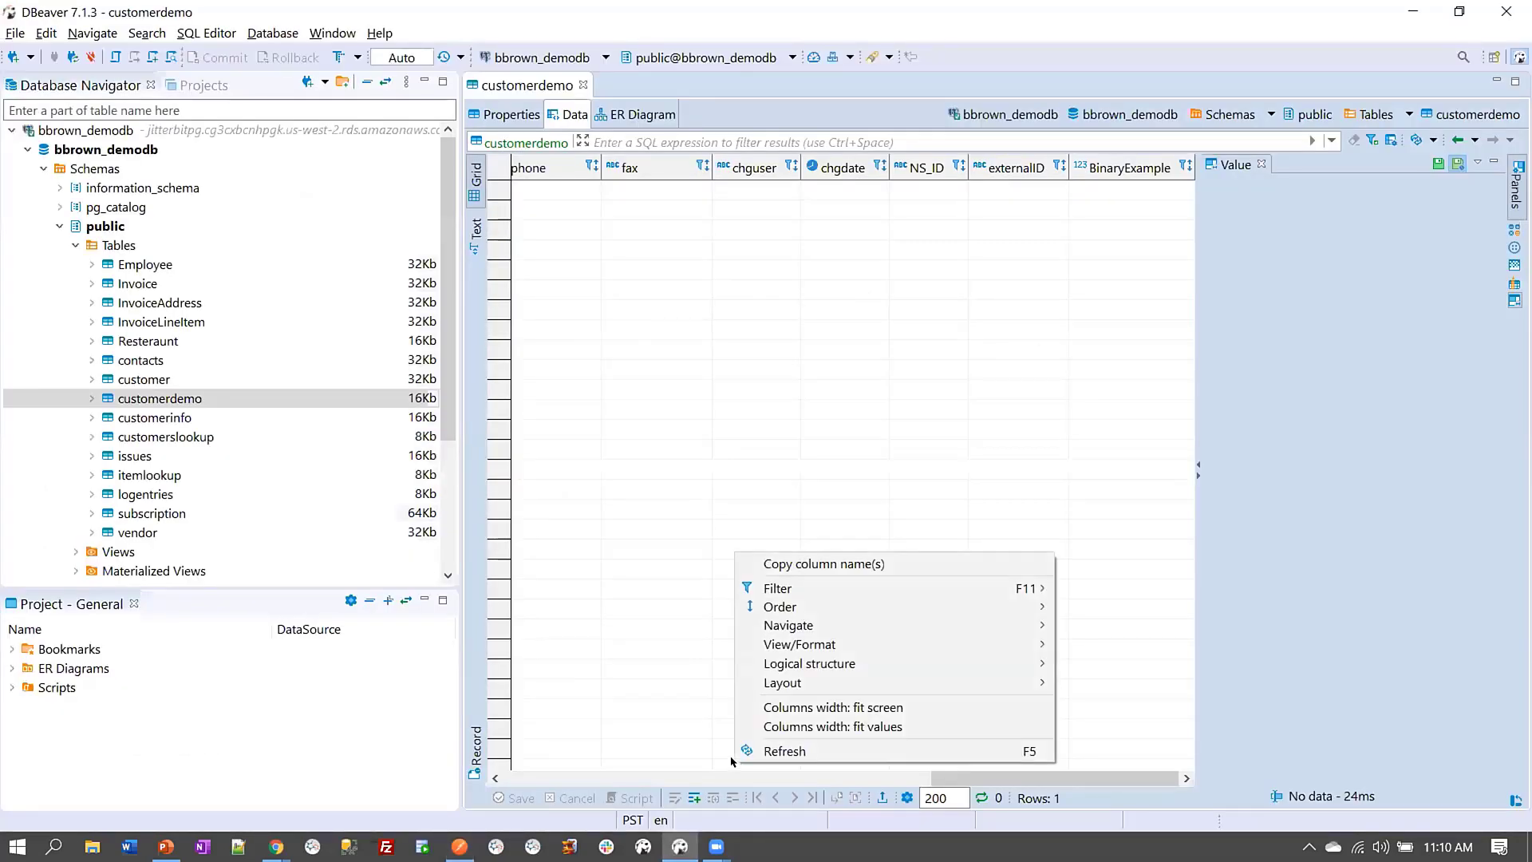
pyautogui.click(760, 753)
pyautogui.scroll(-2, 784, 659)
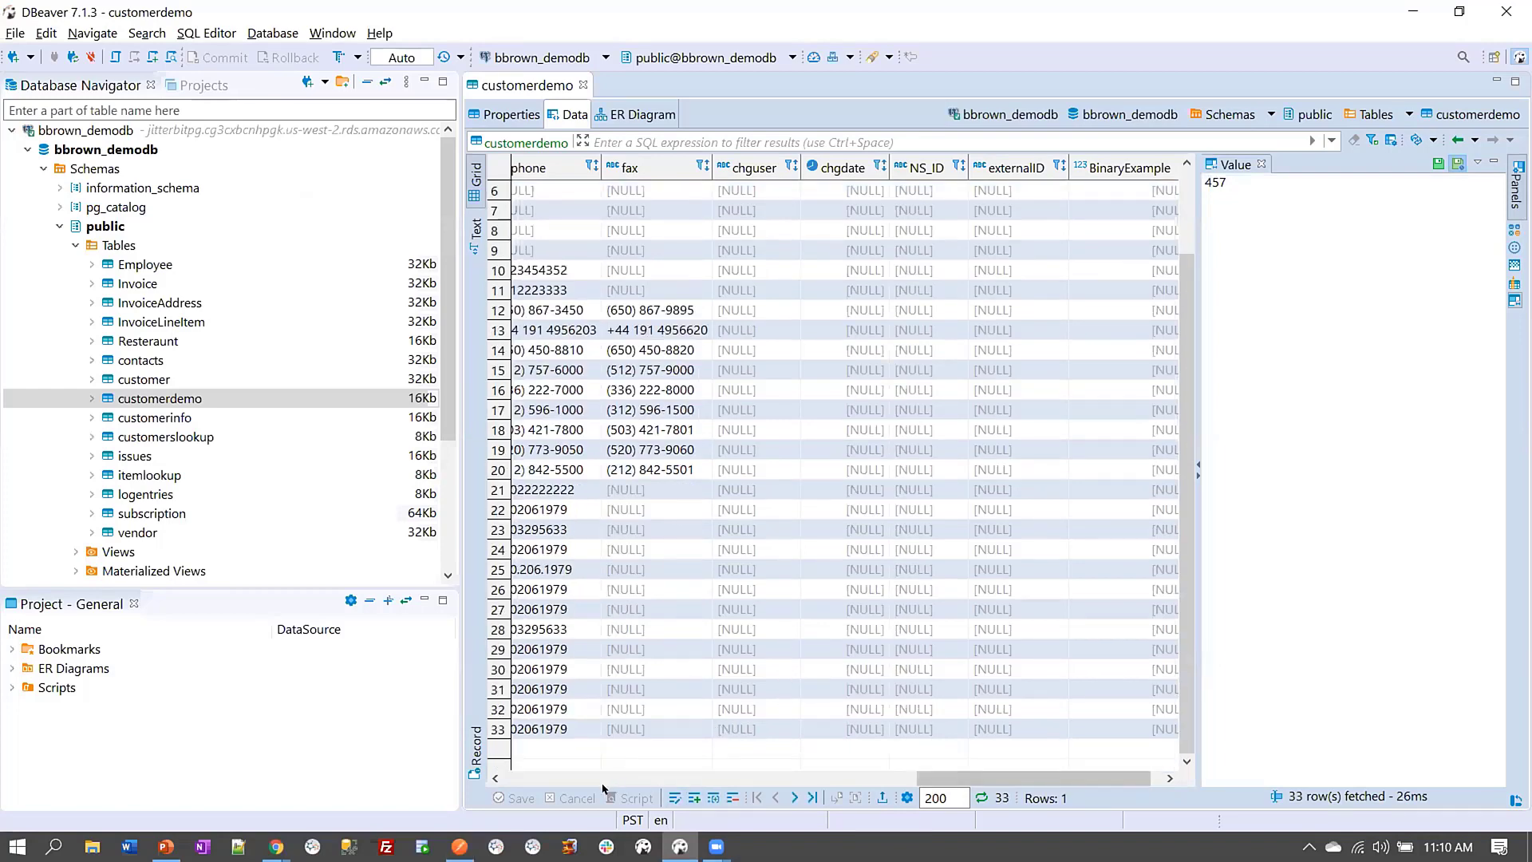
pyautogui.click(526, 780)
pyautogui.click(561, 778)
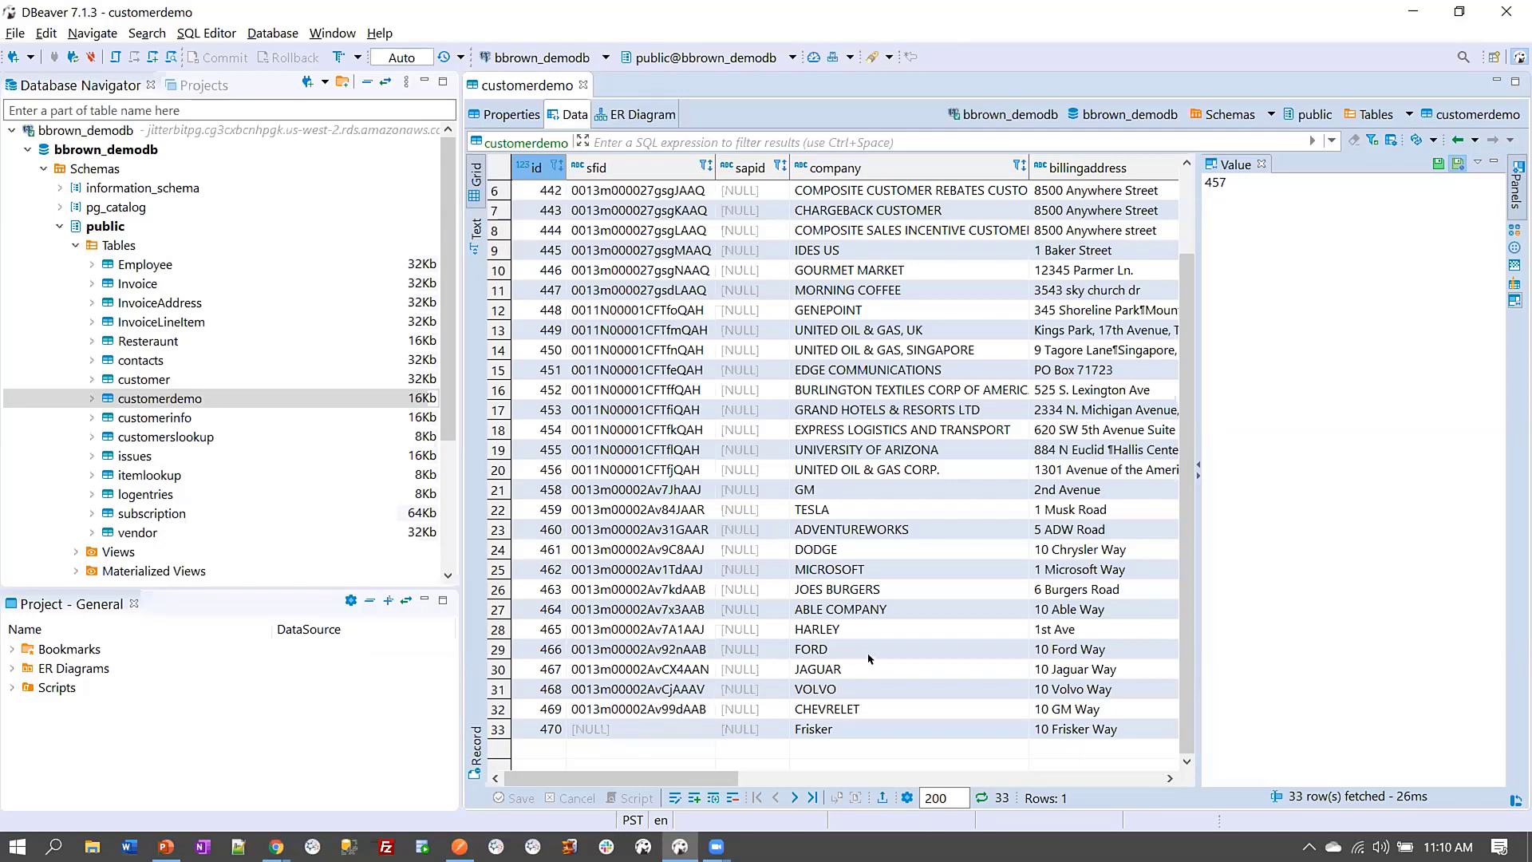
pyautogui.click(1407, 17)
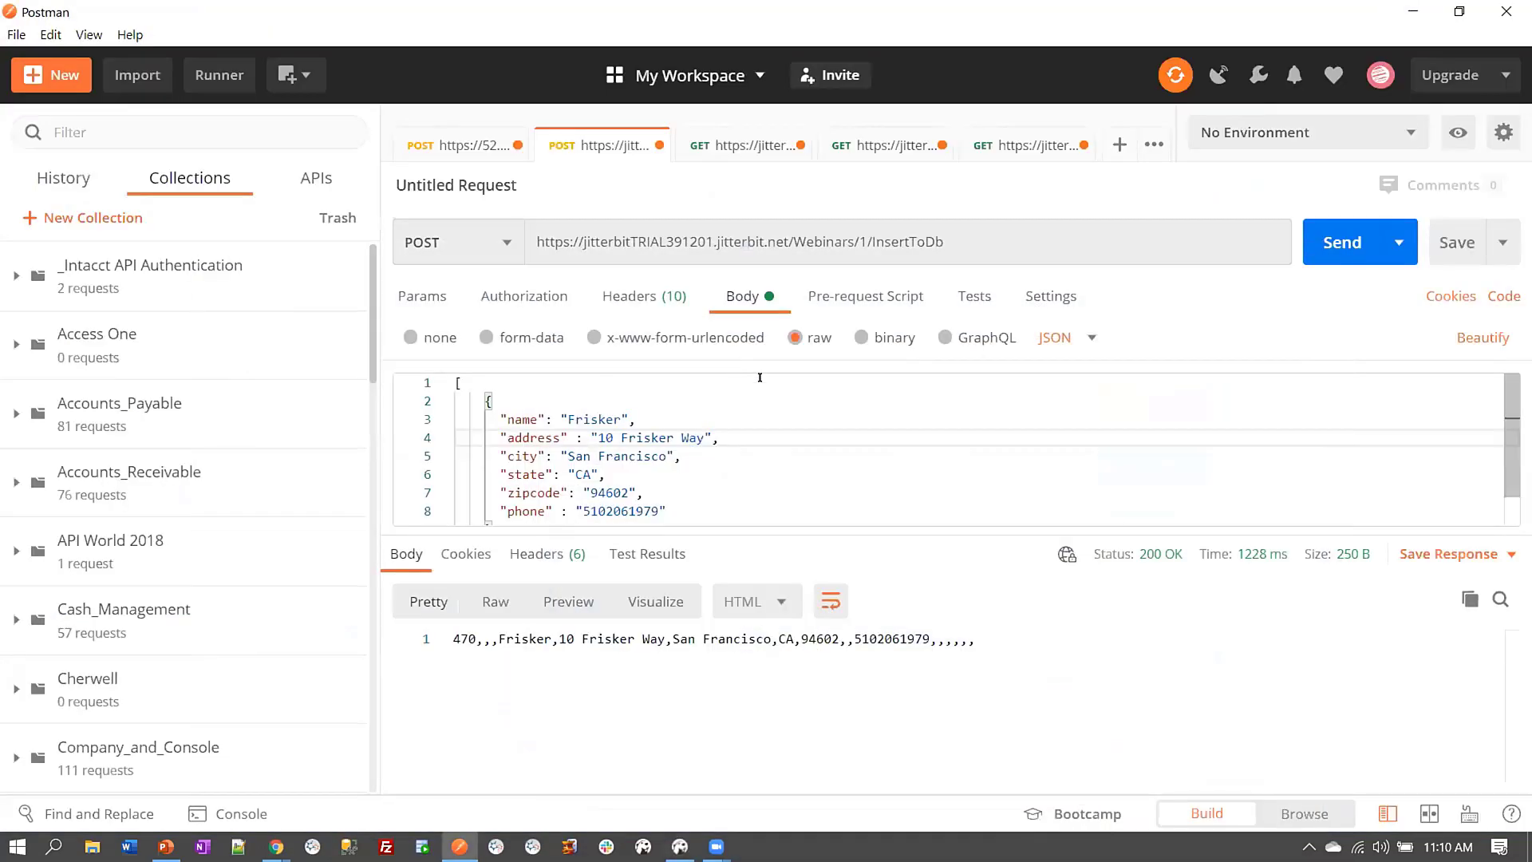
# Return to the Jitterbit Cloud Studio window and show the 1.0 New Workflow's Web SFDC to DB operations
pyautogui.click(274, 842)
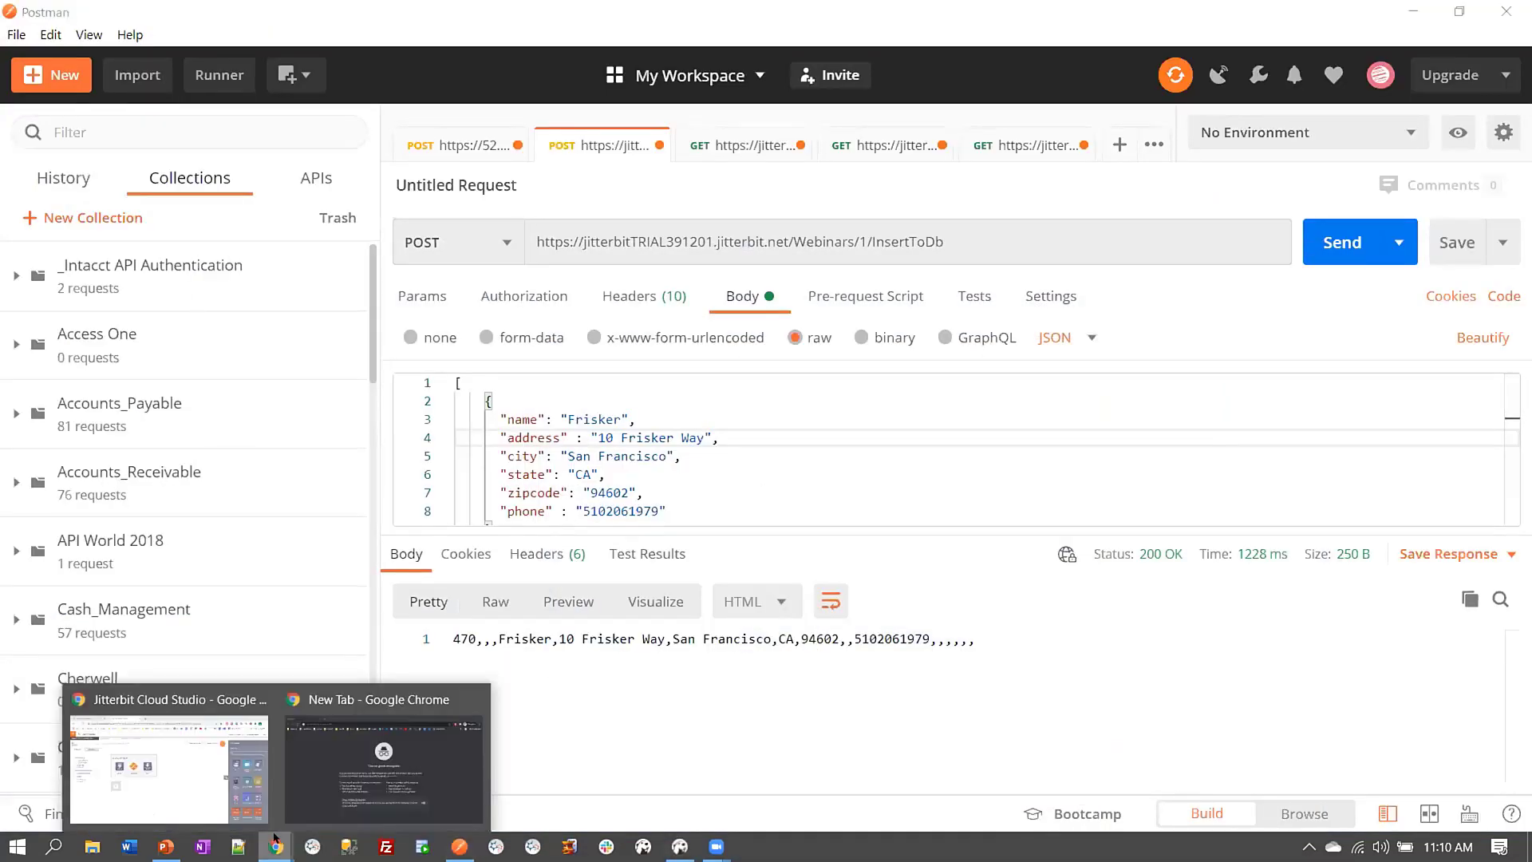
pyautogui.click(168, 766)
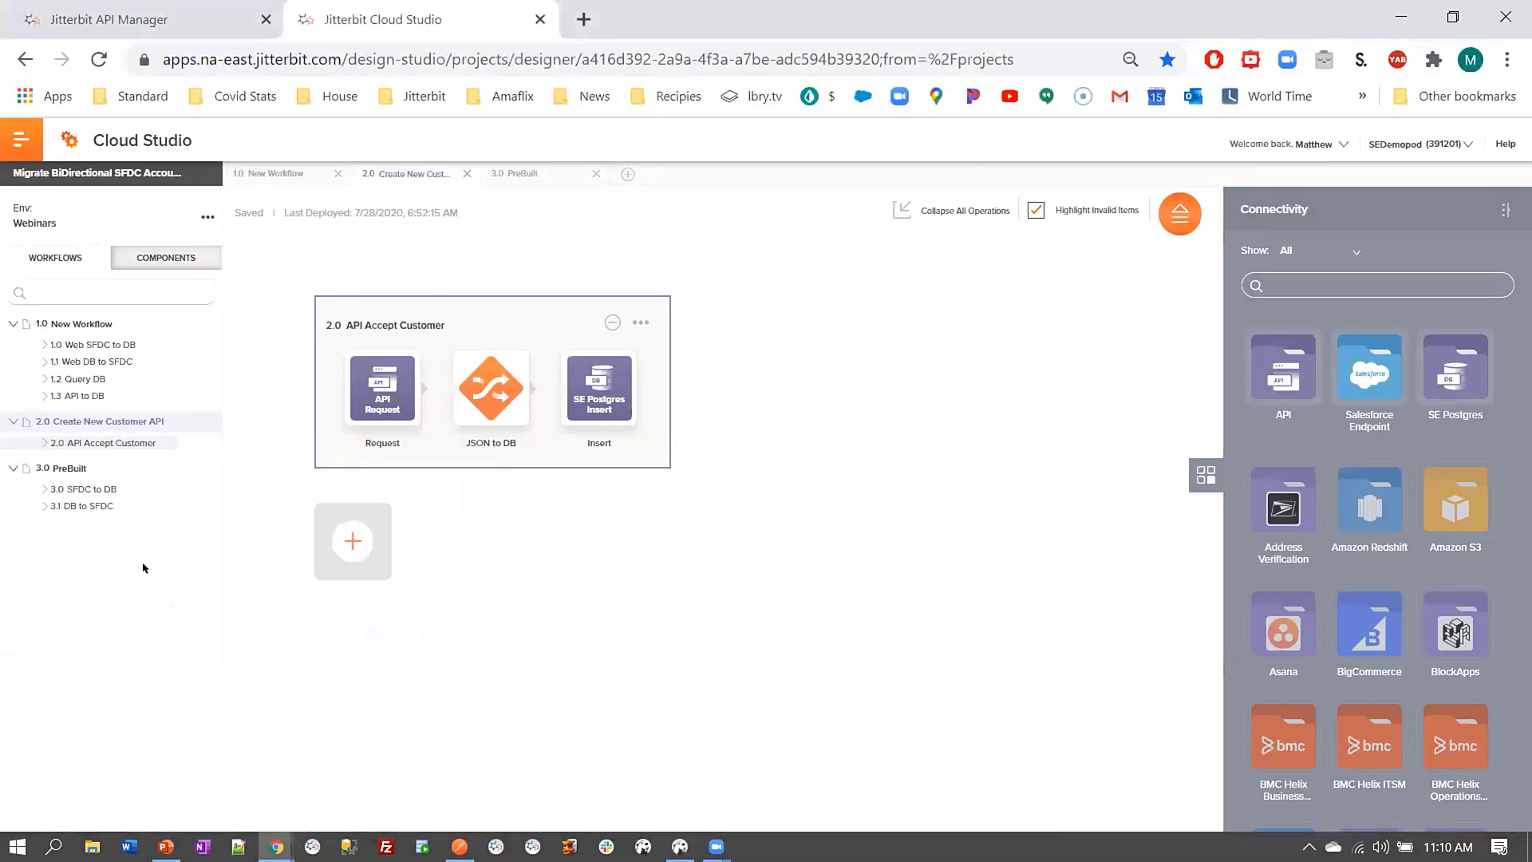
pyautogui.click(84, 343)
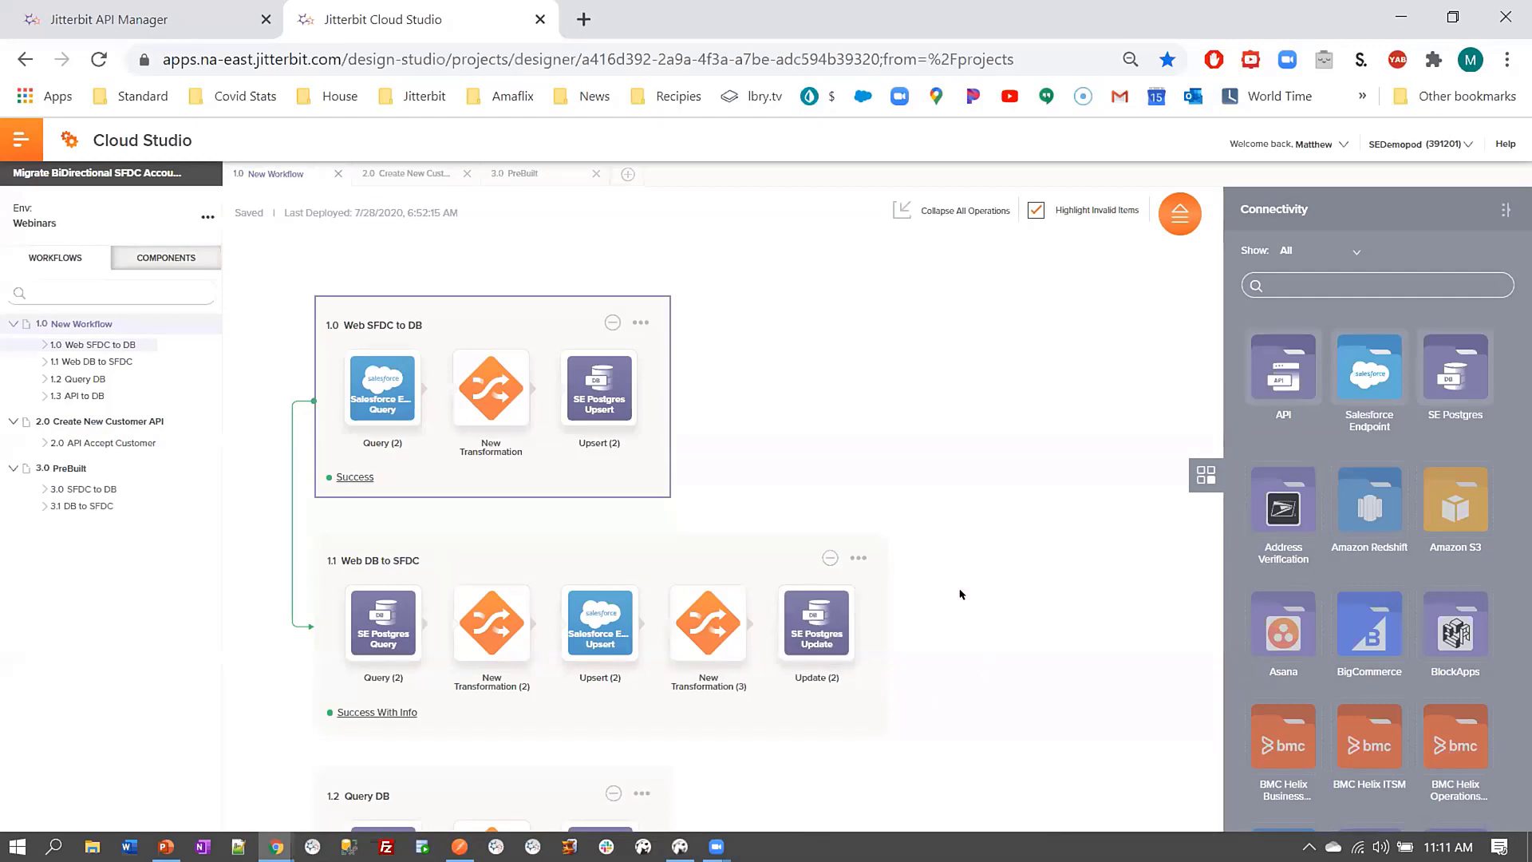
# Switch to the Jitterbit API Manager page, briefly opening the platform navigation list
pyautogui.click(117, 32)
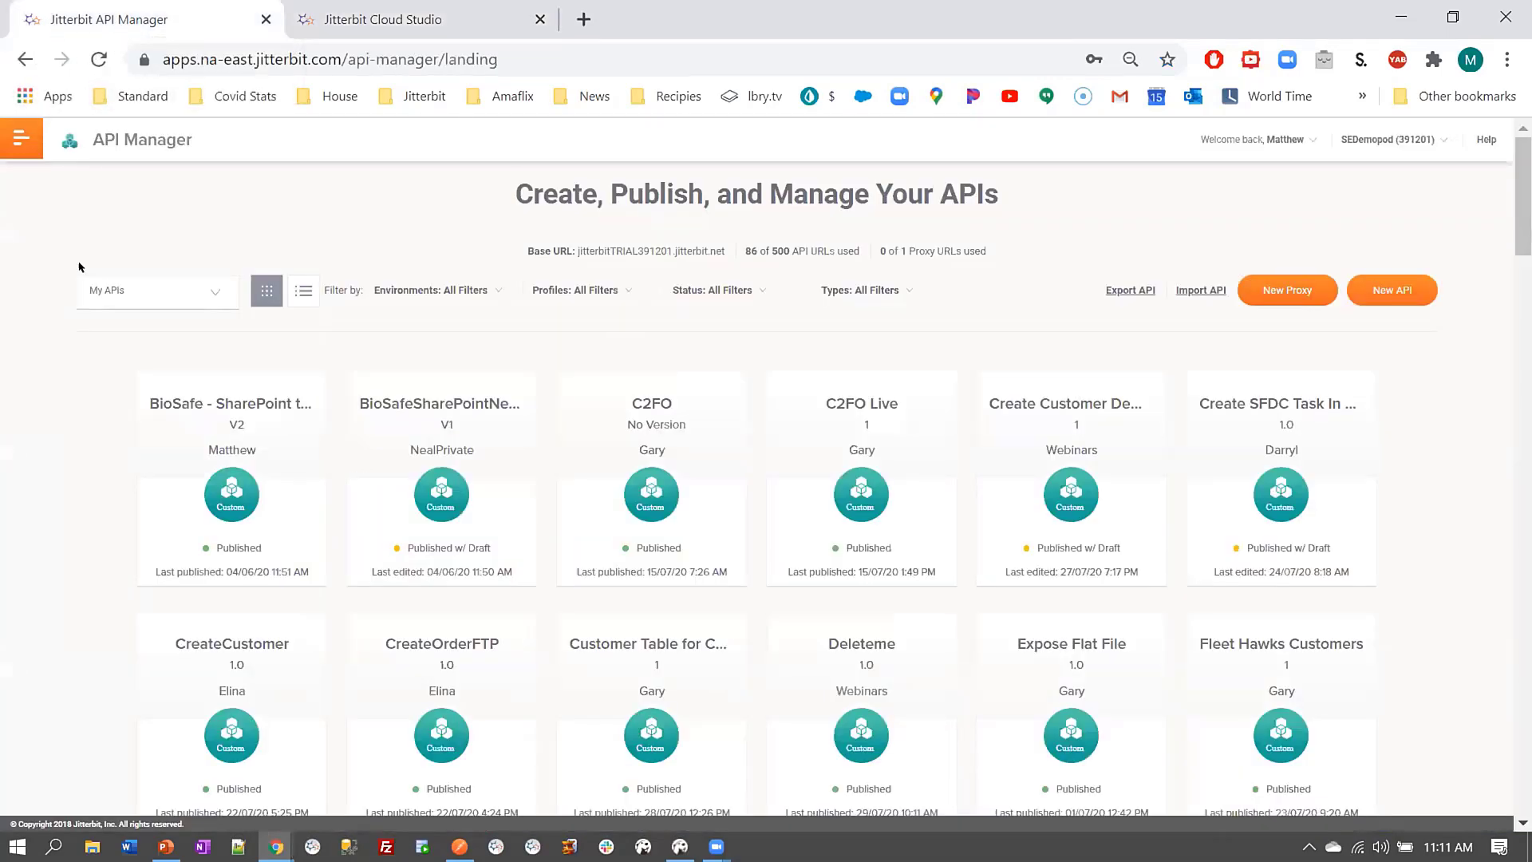
pyautogui.click(17, 143)
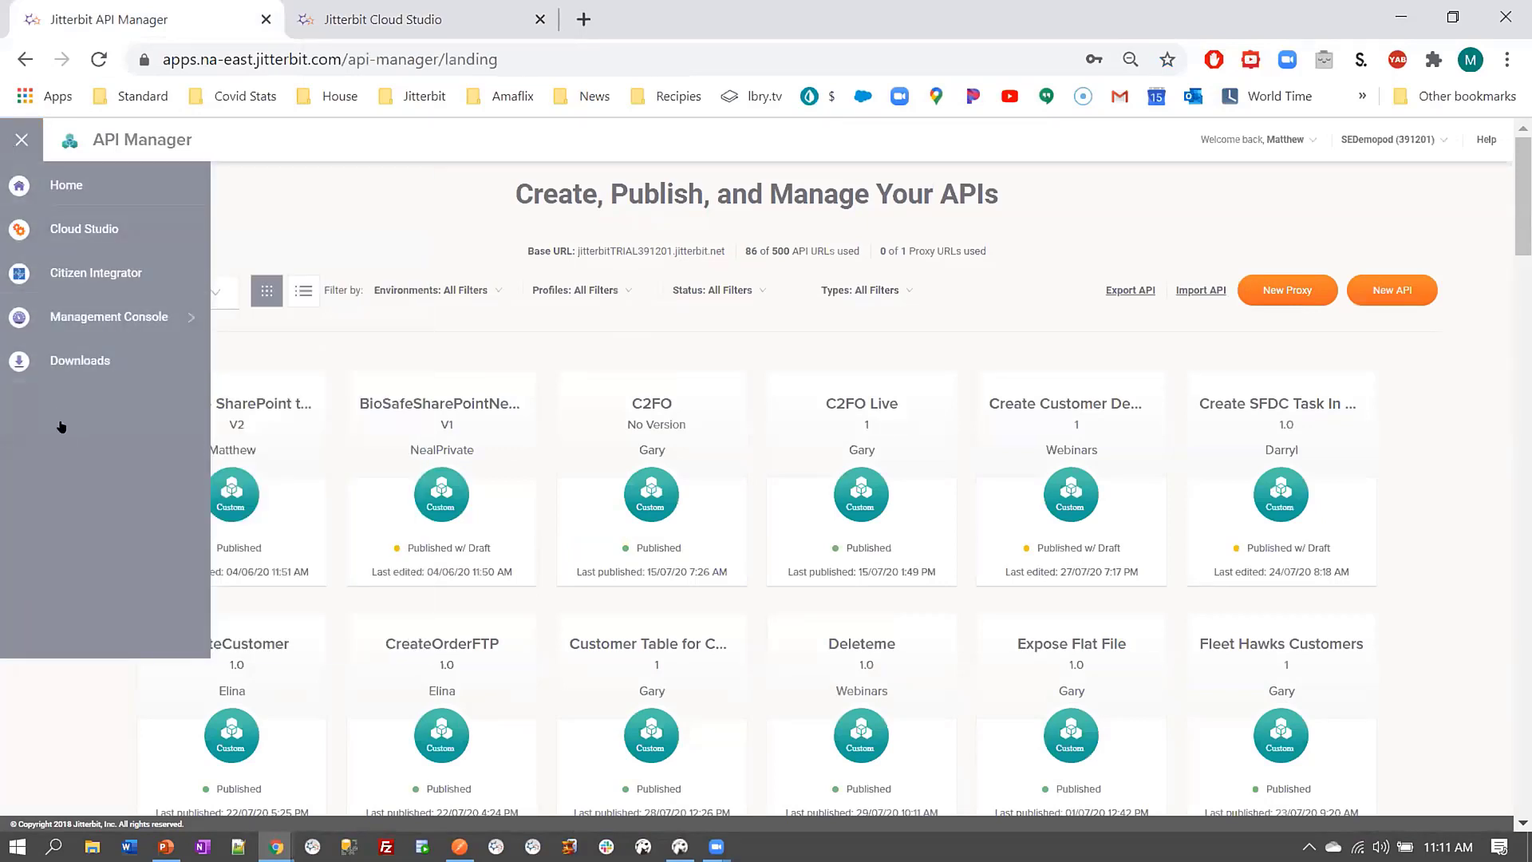
pyautogui.click(284, 139)
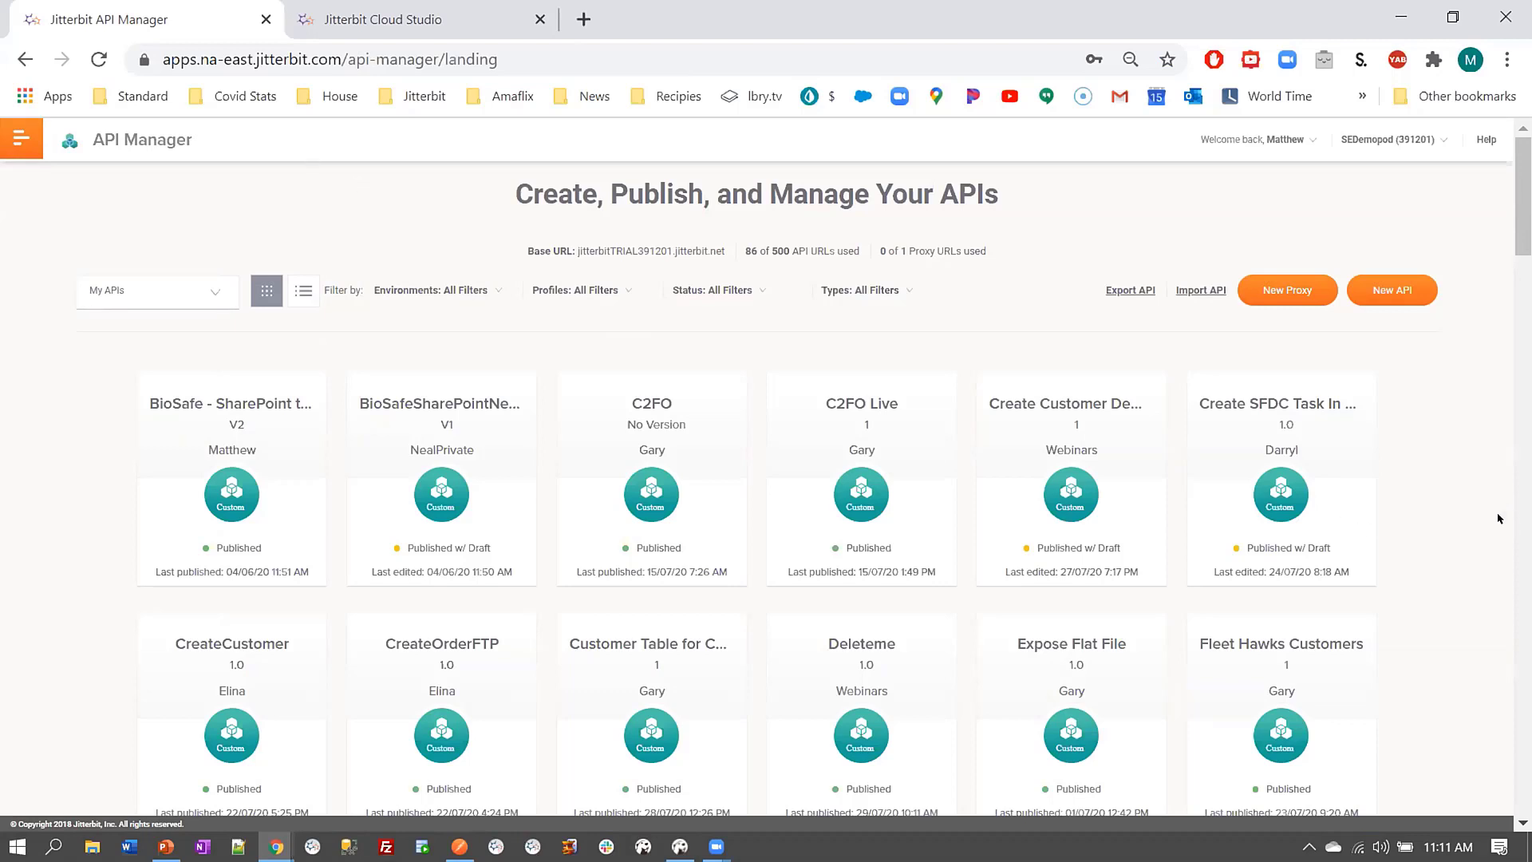
# Filter the API list to the Webinars environment only
pyautogui.click(490, 290)
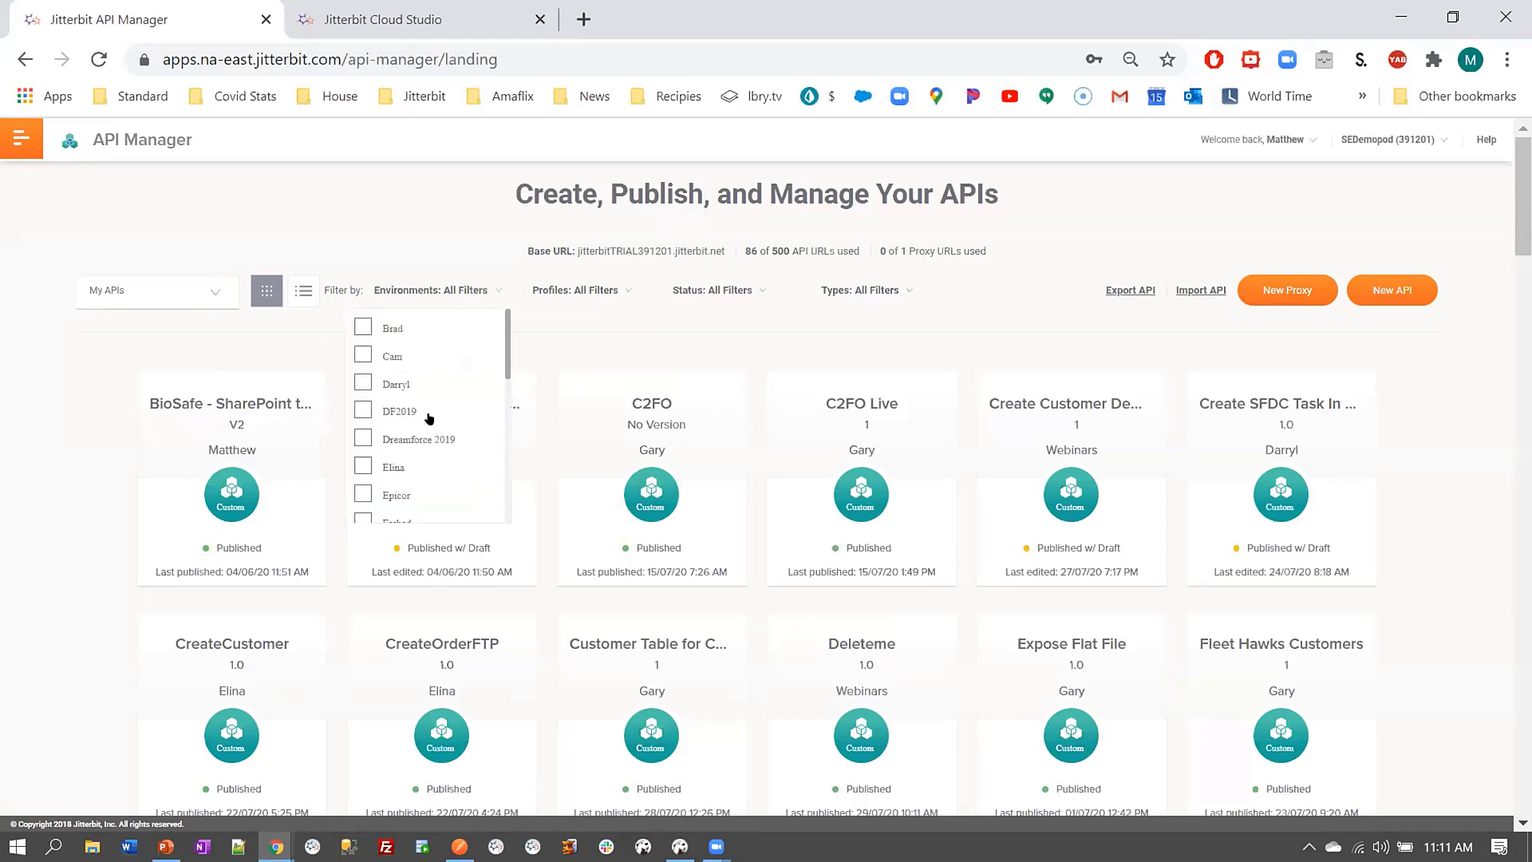
pyautogui.scroll(-5, 428, 419)
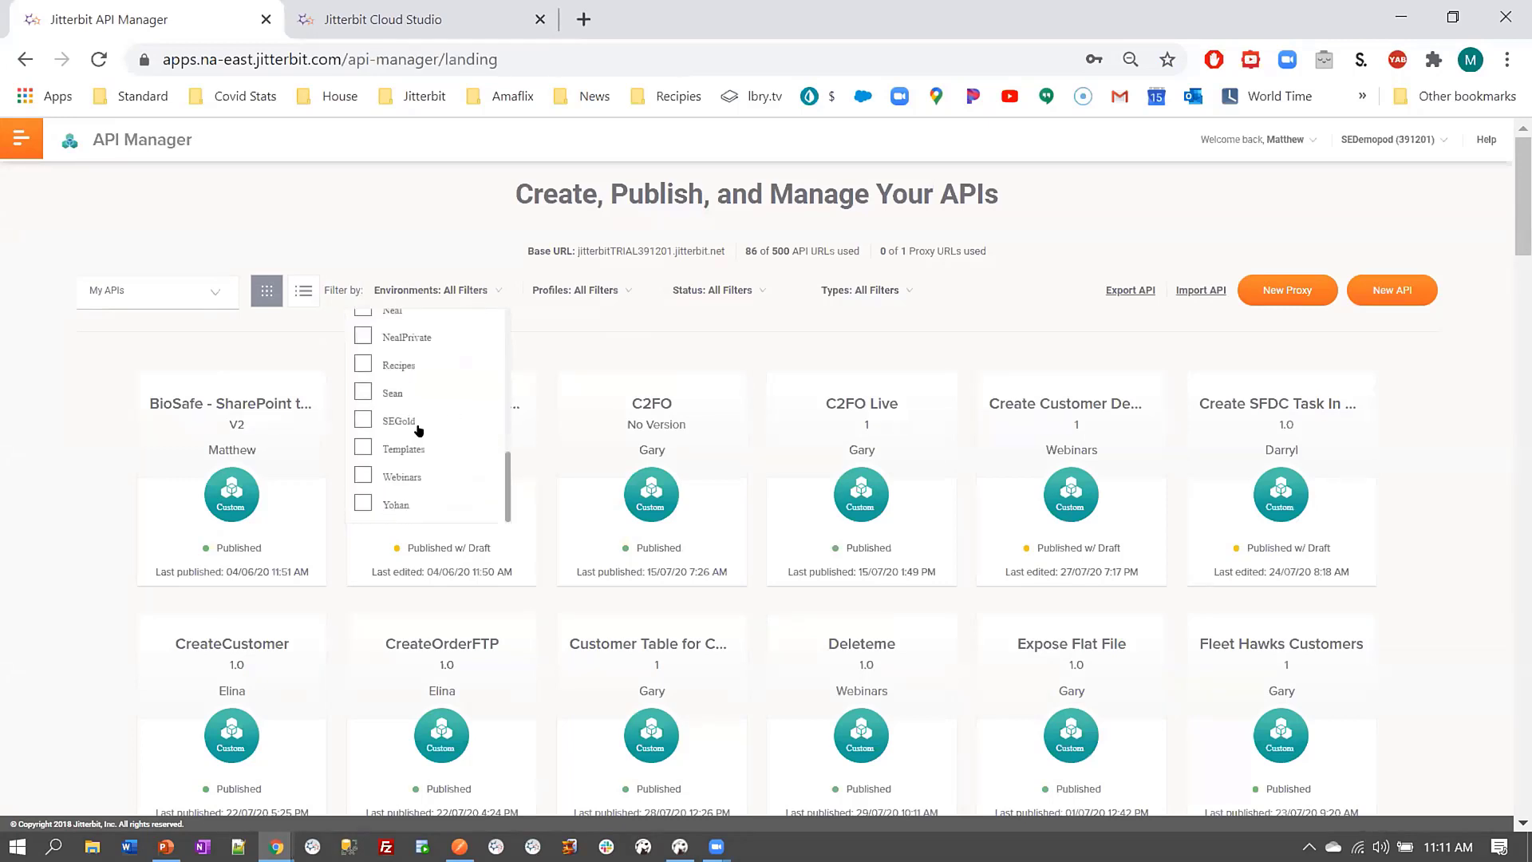
pyautogui.click(361, 476)
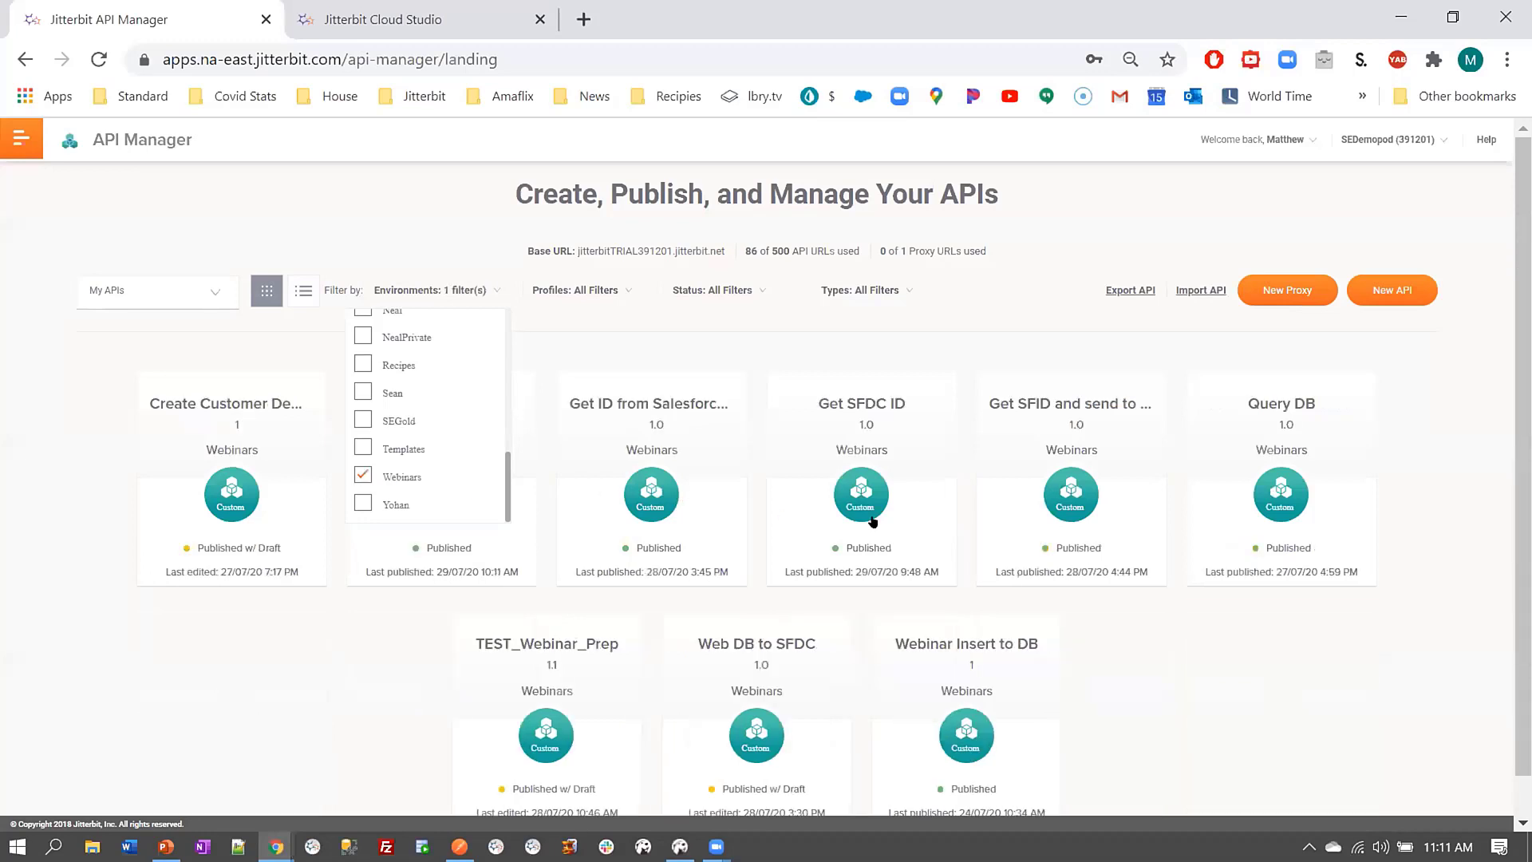
pyautogui.click(1434, 519)
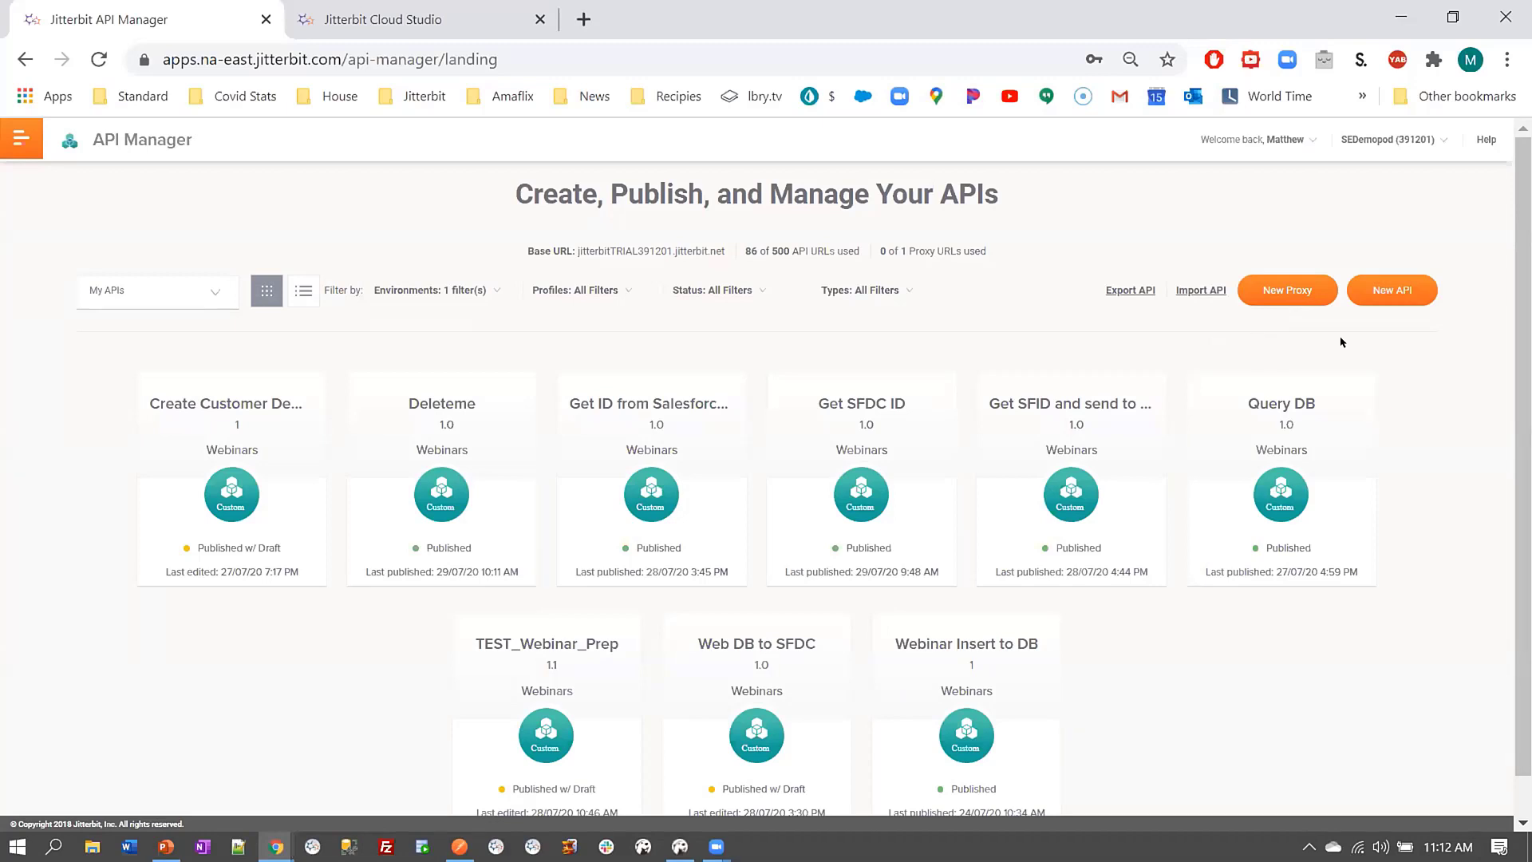
# Start a new API named 'Get SFDC SFID' in the Webinars environment
pyautogui.click(1357, 291)
pyautogui.click(826, 264)
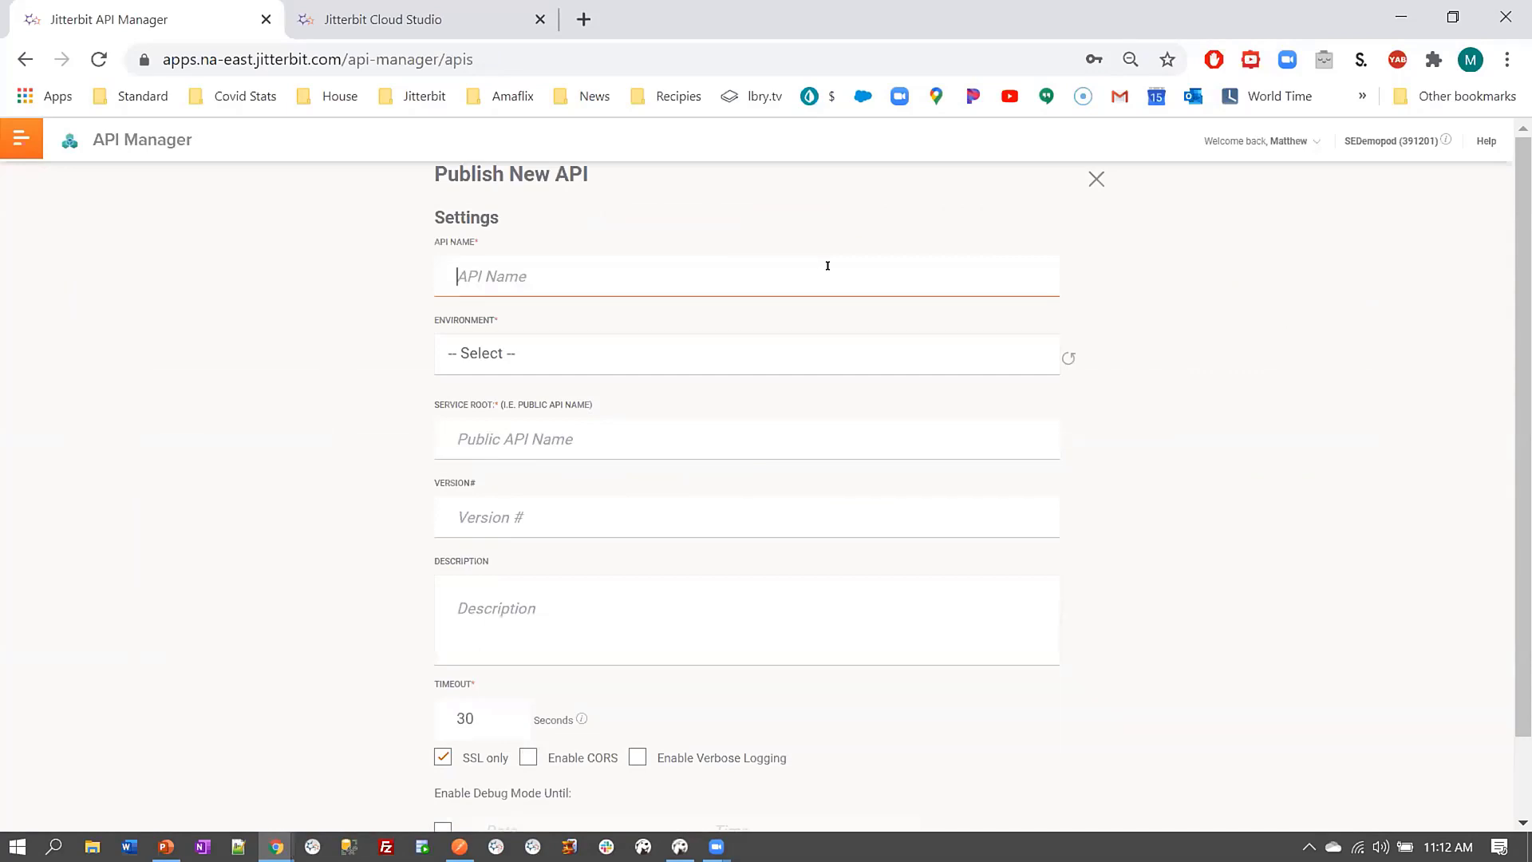
pyautogui.write('Get SFDC SFID')
pyautogui.click(909, 365)
pyautogui.scroll(-8, 870, 403)
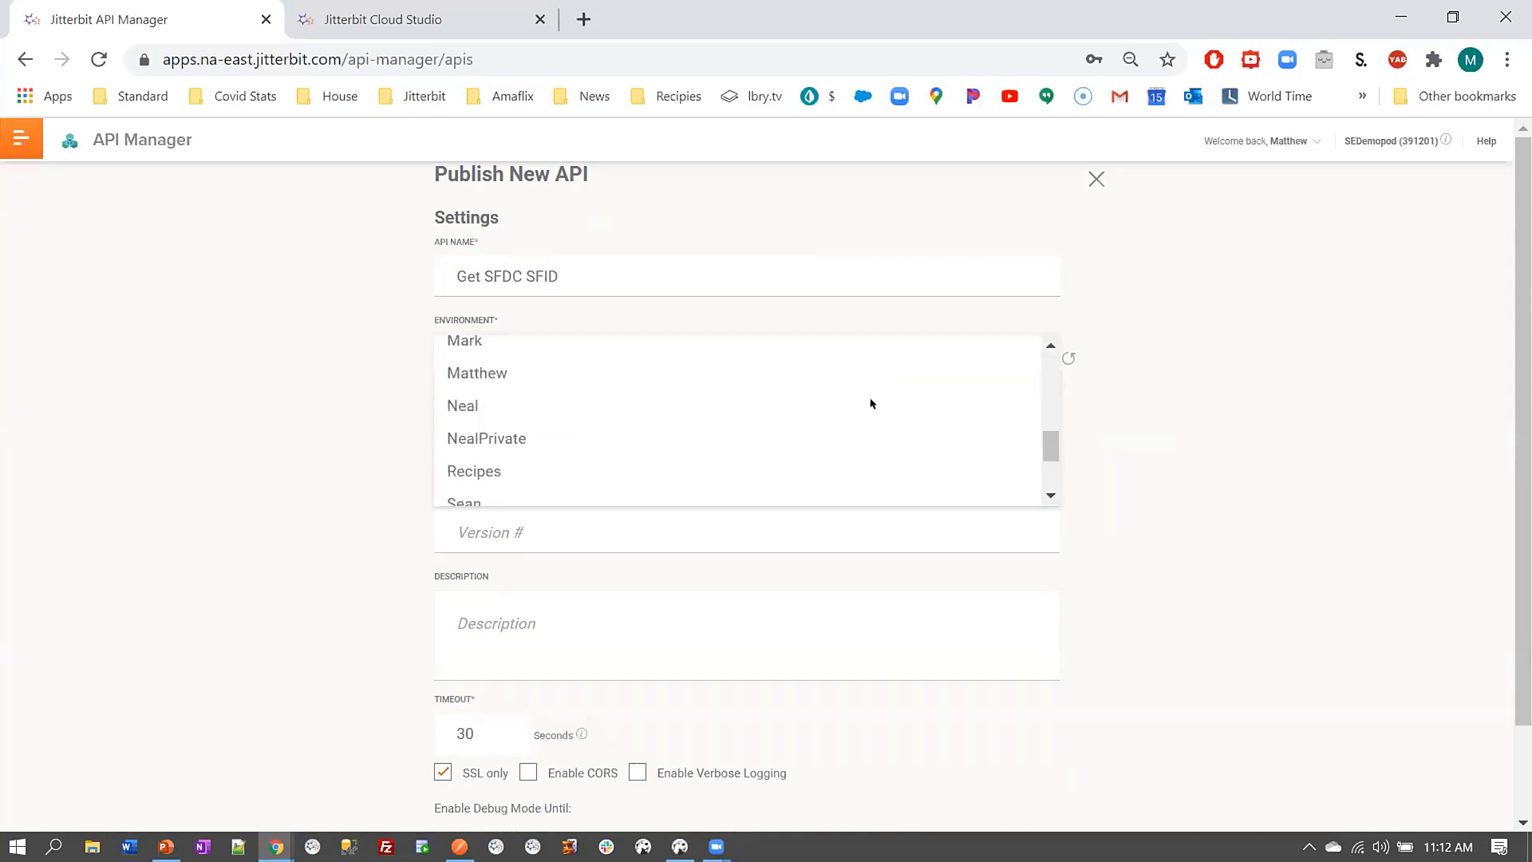
pyautogui.click(842, 451)
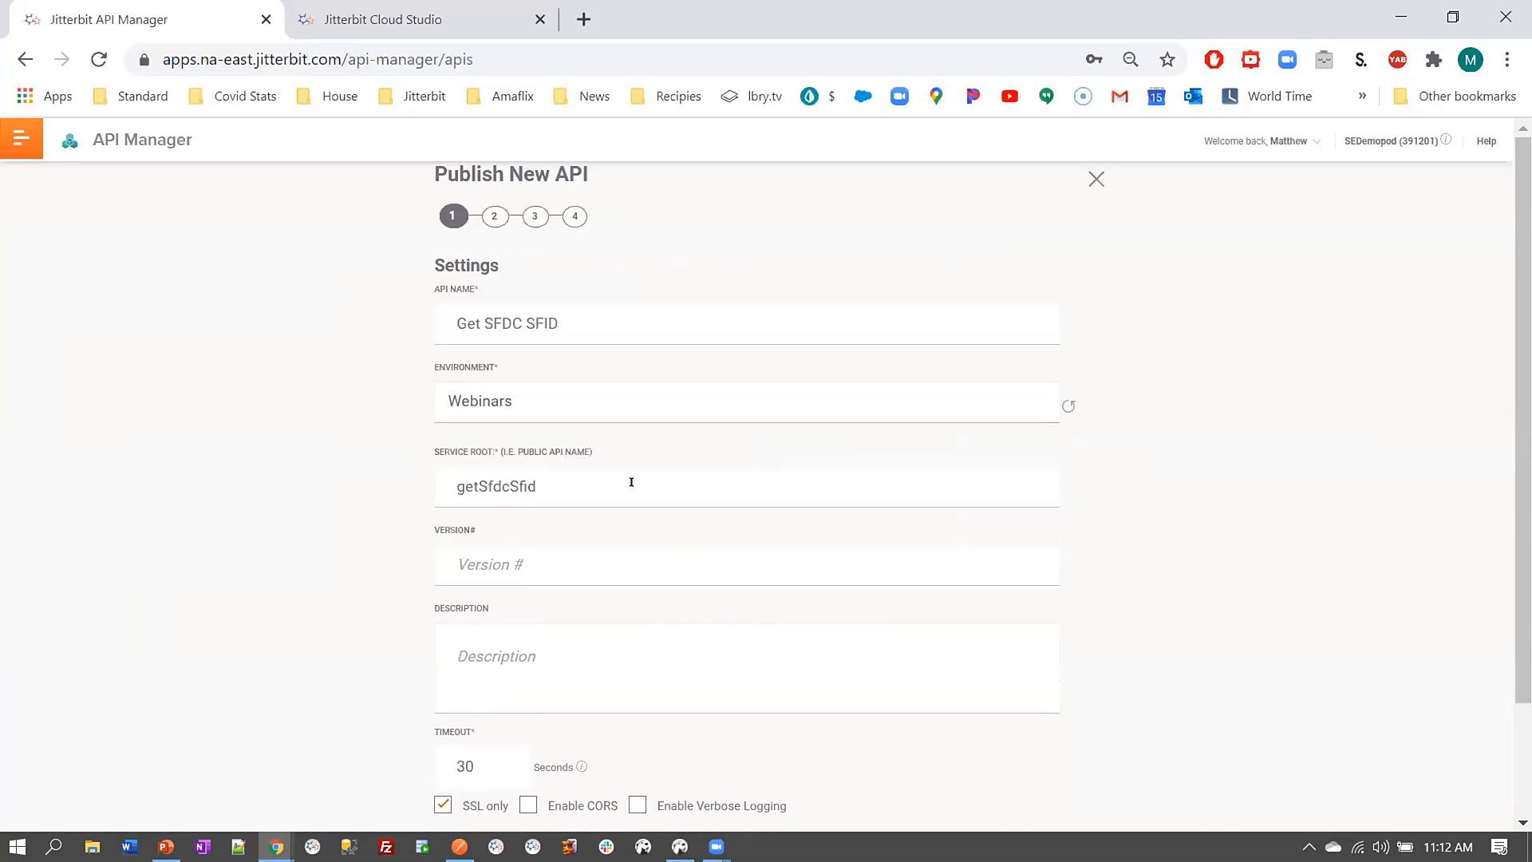
# Set the service root to SFID, version 1.0, and enable debug mode
pyautogui.doubleClick(519, 481)
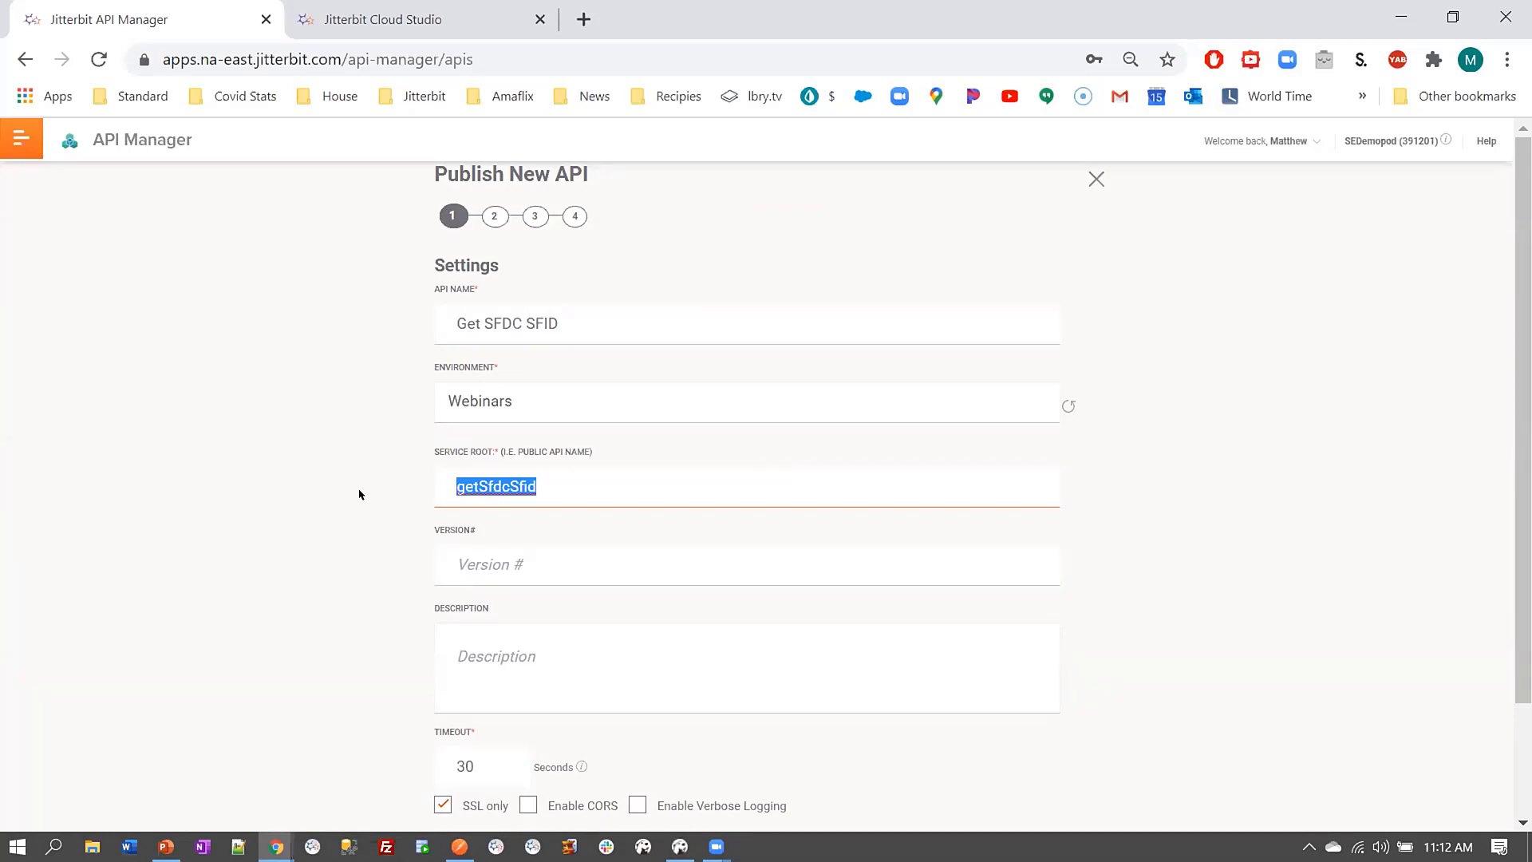
pyautogui.write('S')
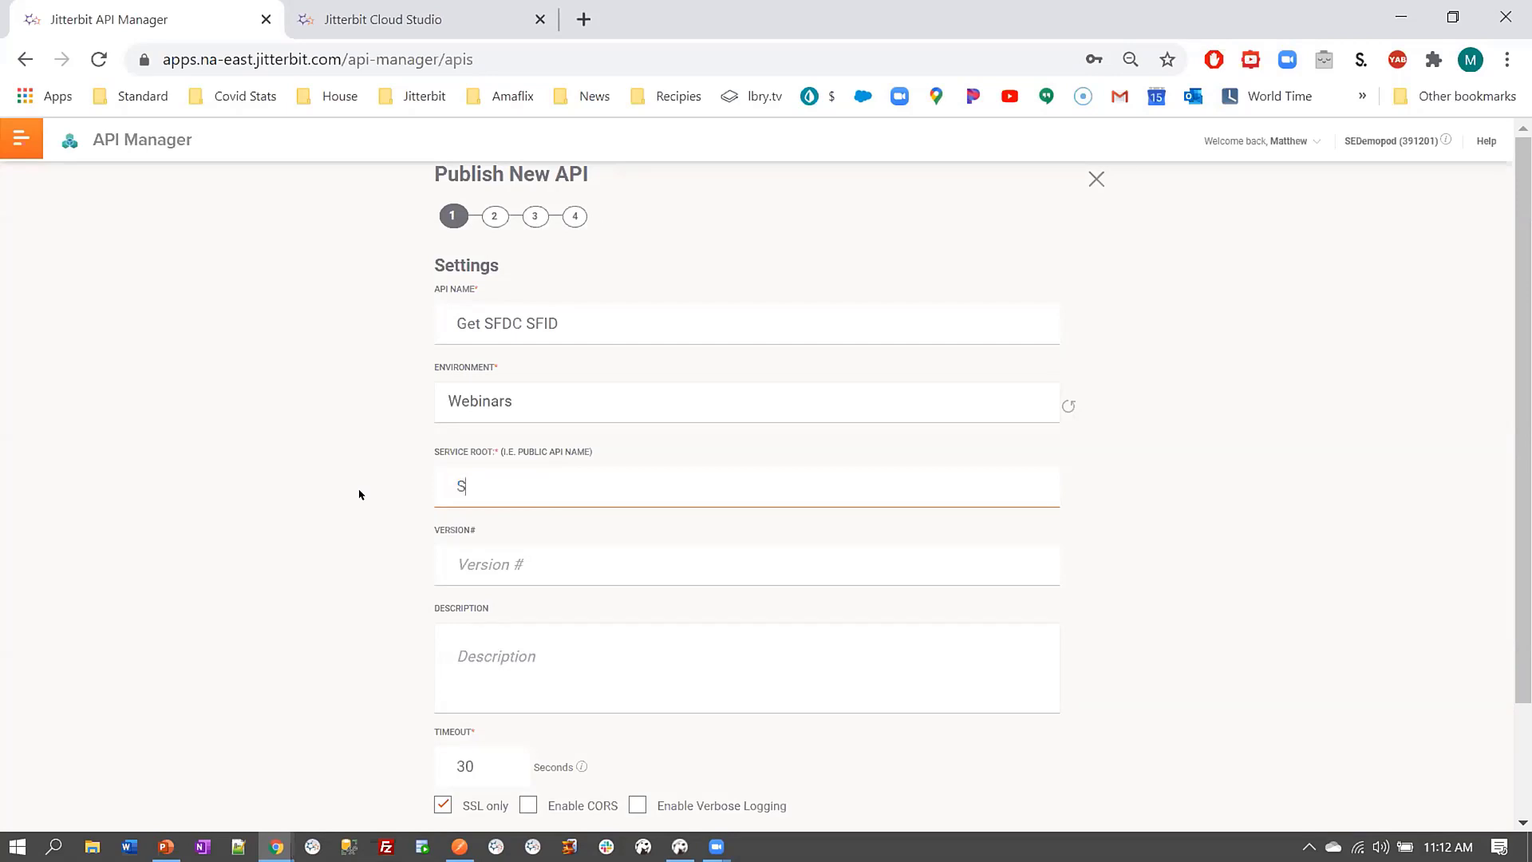
pyautogui.write('FID')
pyautogui.click(494, 551)
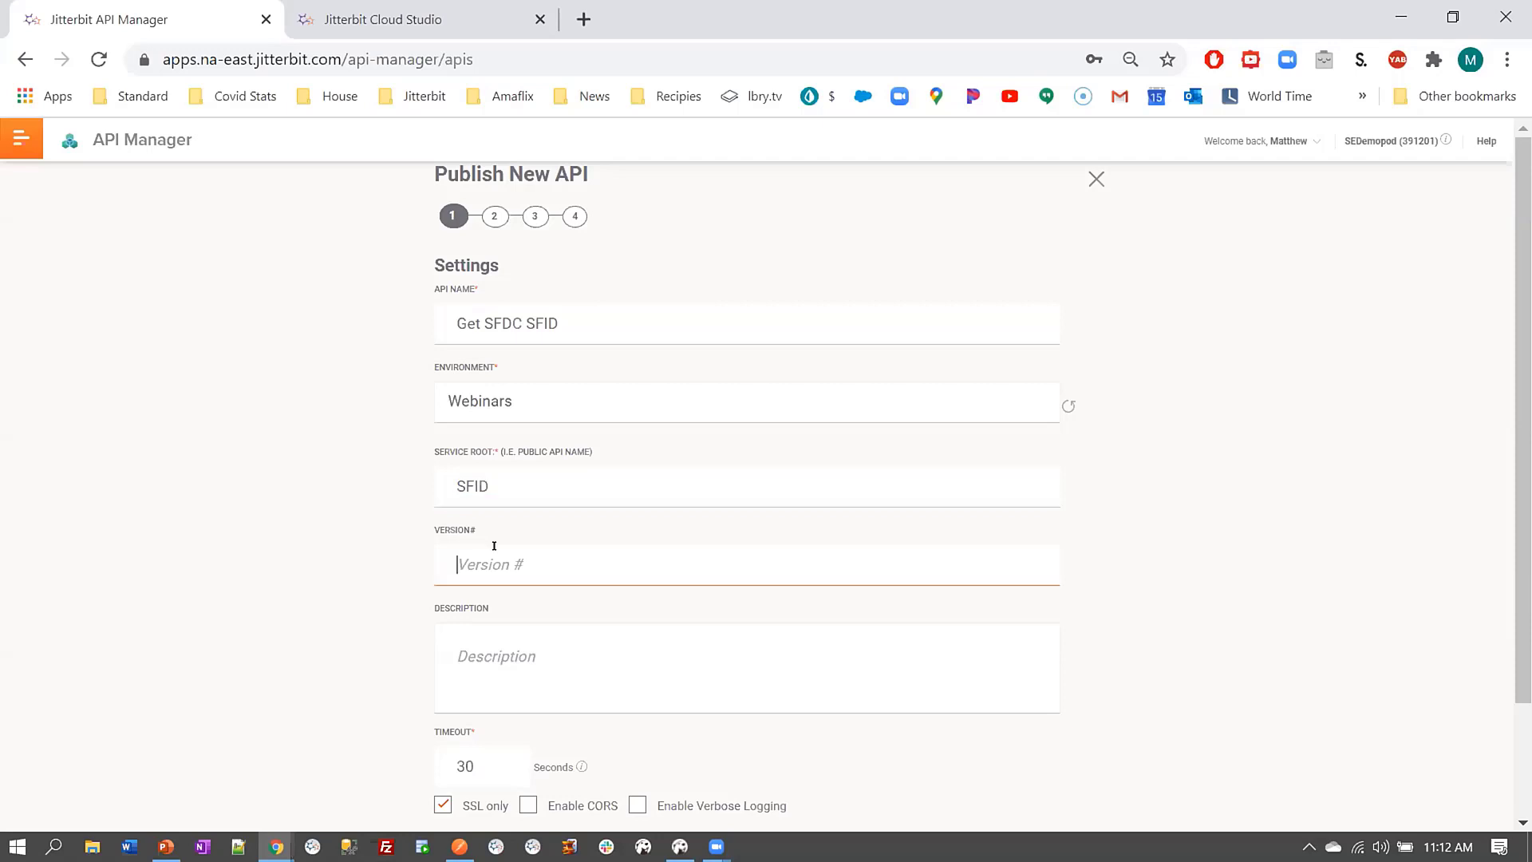
pyautogui.write('1.0')
pyautogui.click(1209, 485)
pyautogui.scroll(-2, 1214, 507)
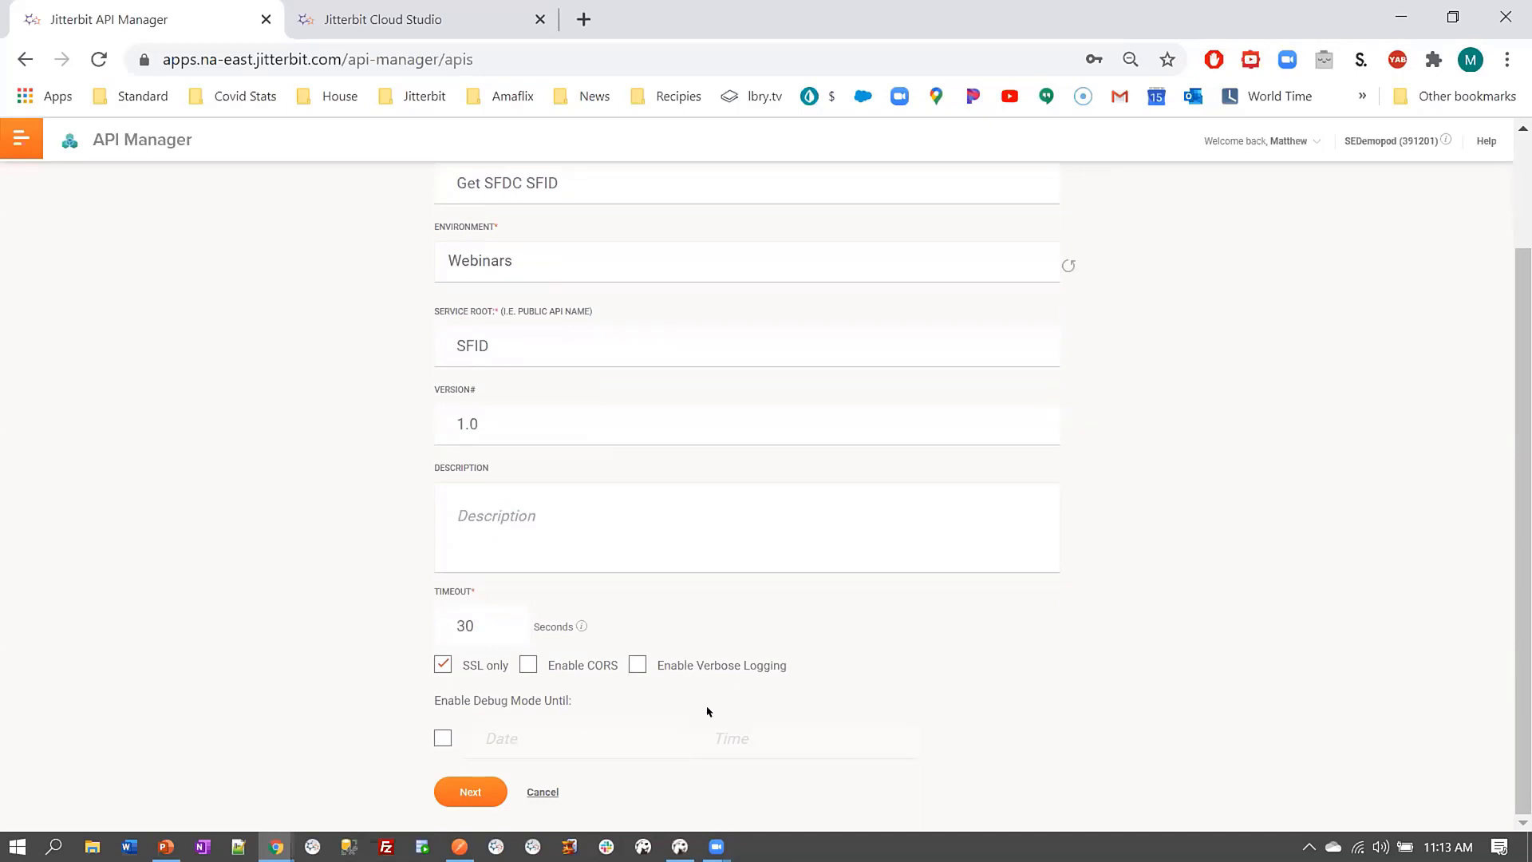
pyautogui.click(443, 736)
pyautogui.click(723, 579)
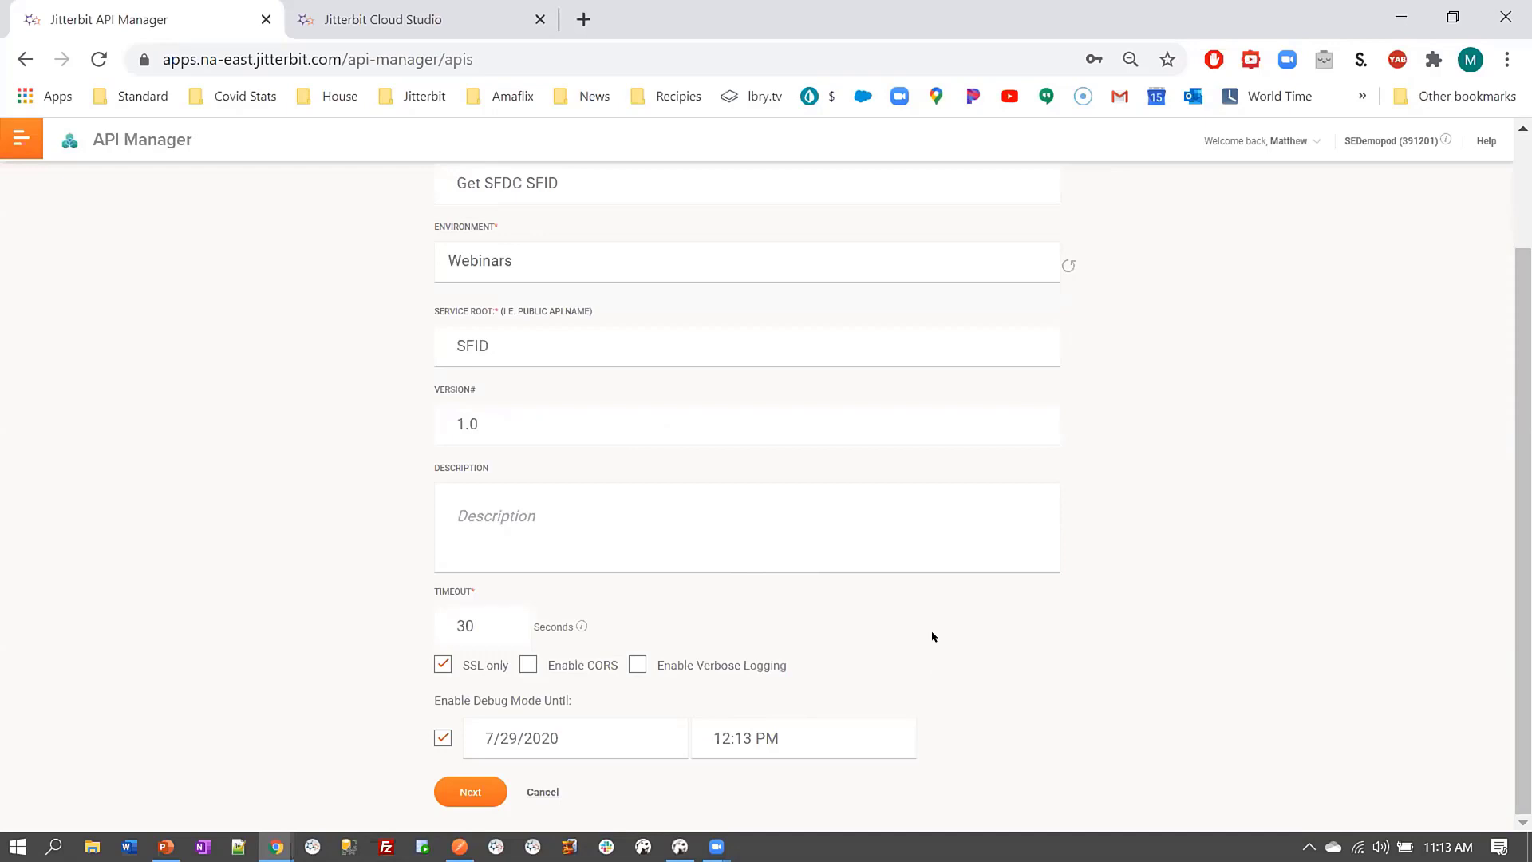
# Choose project Migrate BiDirectional SFDC Accounts to DB and its Web DB to SFDC operation
pyautogui.click(469, 793)
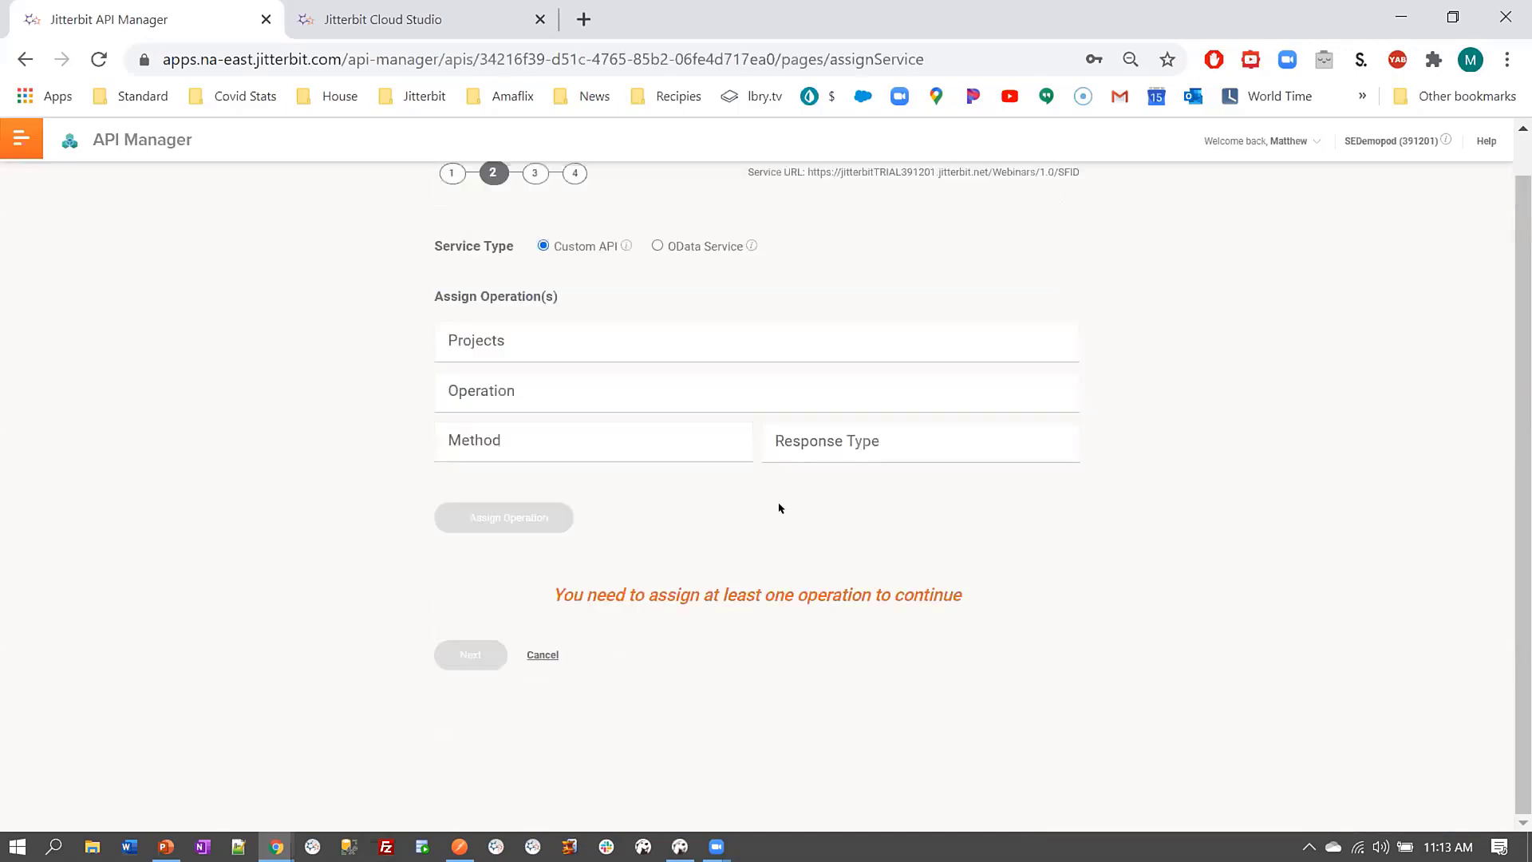
pyautogui.scroll(1, 706, 519)
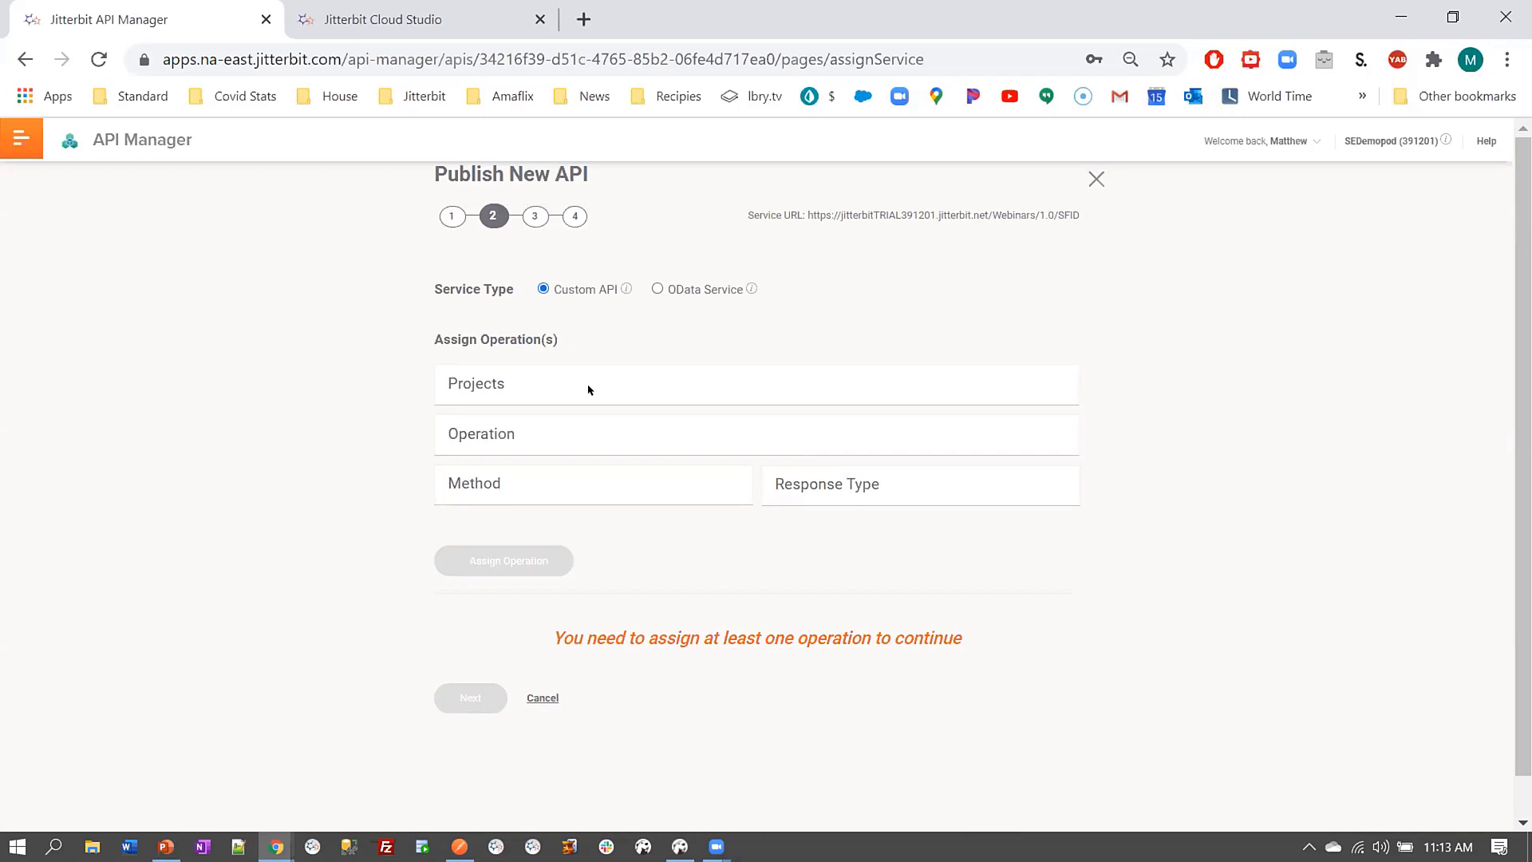
pyautogui.click(588, 389)
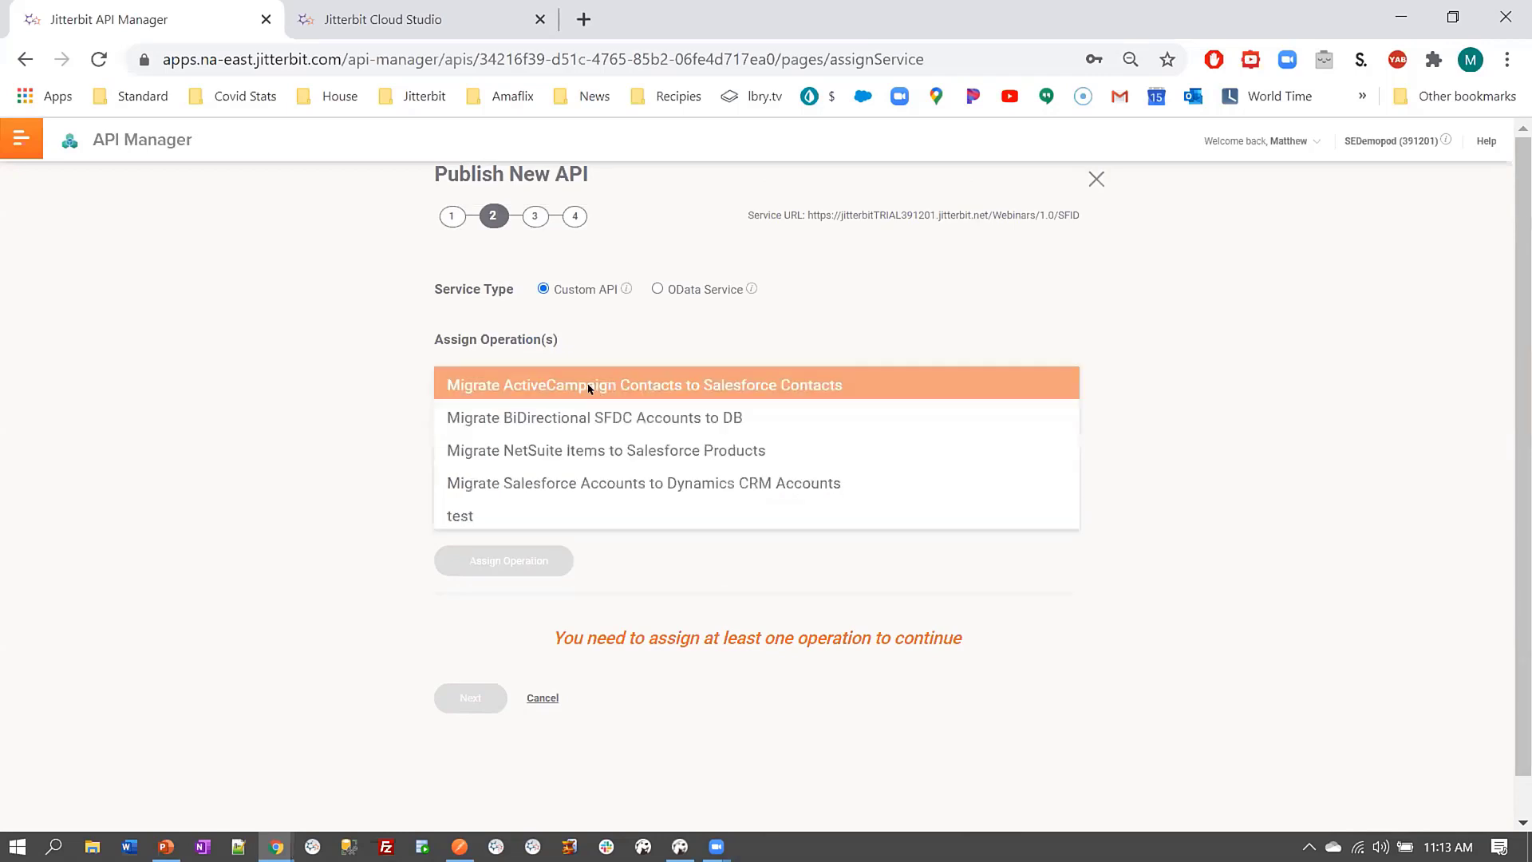
pyautogui.click(615, 420)
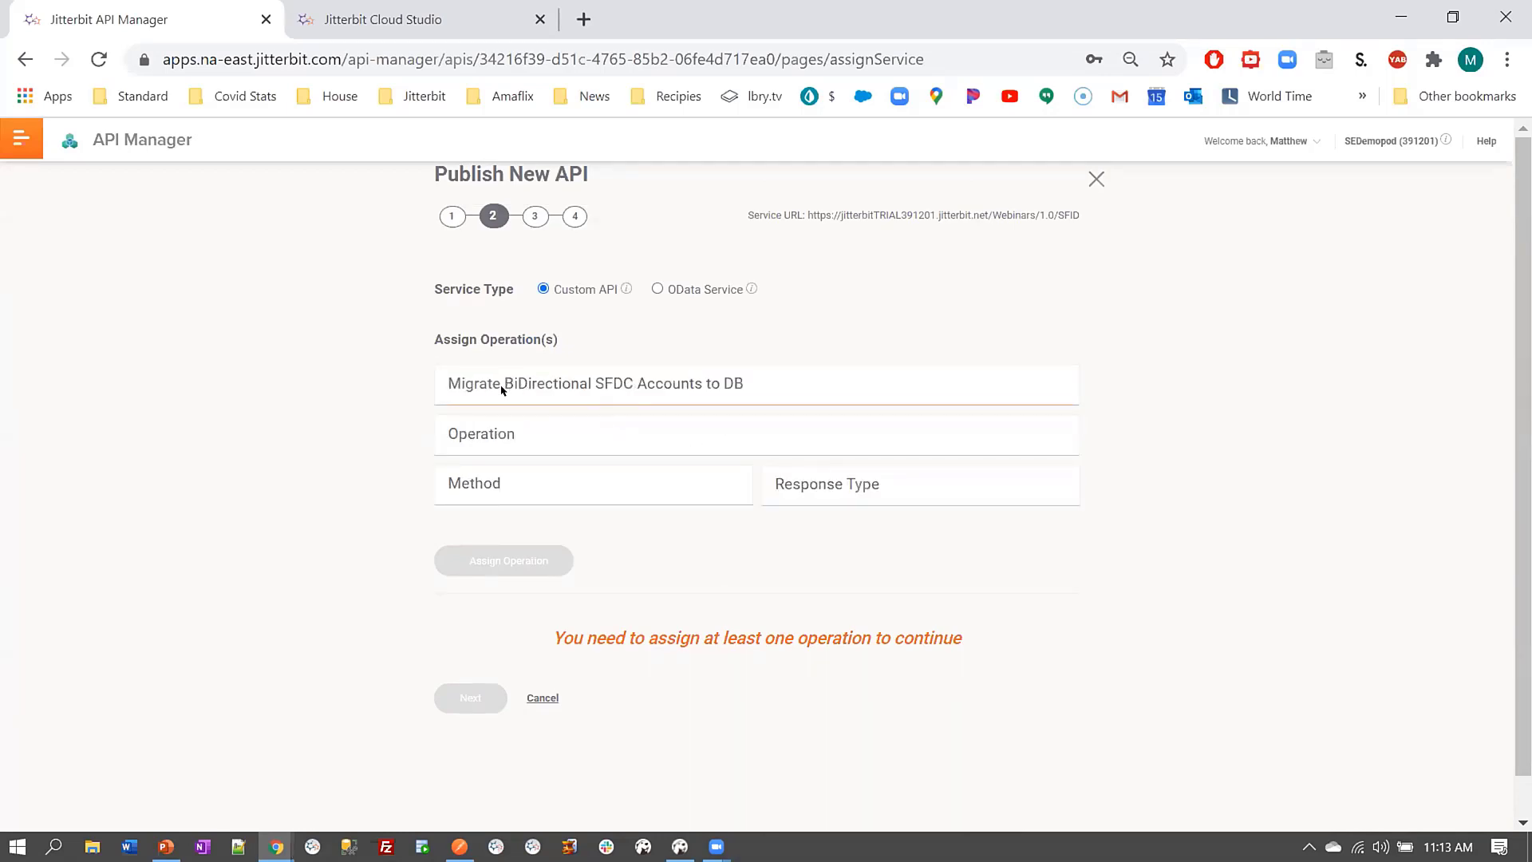
pyautogui.click(592, 433)
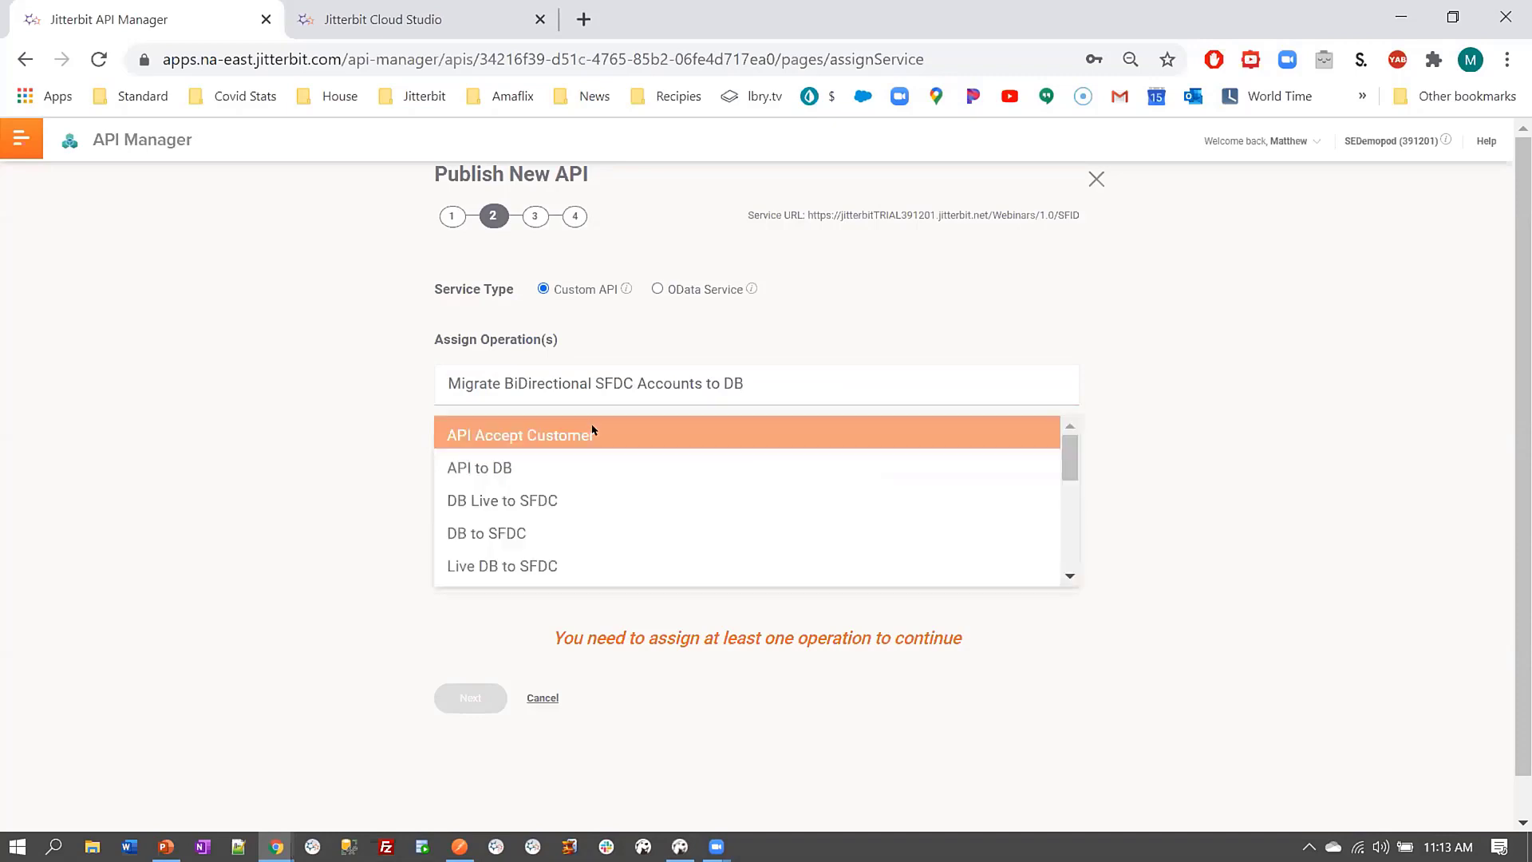
pyautogui.scroll(-4, 615, 511)
pyautogui.scroll(-2, 617, 510)
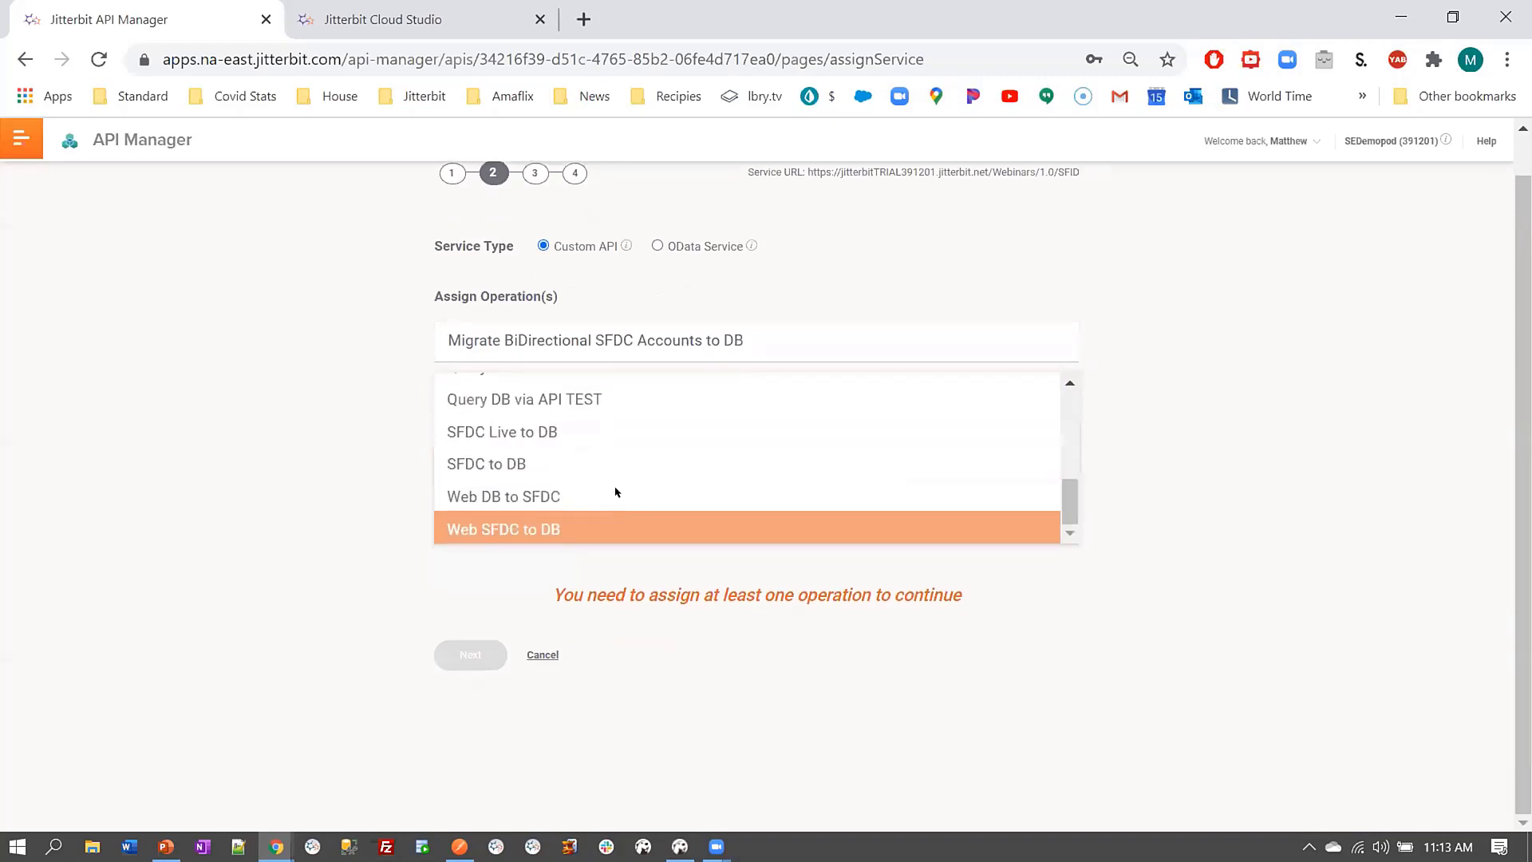
pyautogui.click(615, 492)
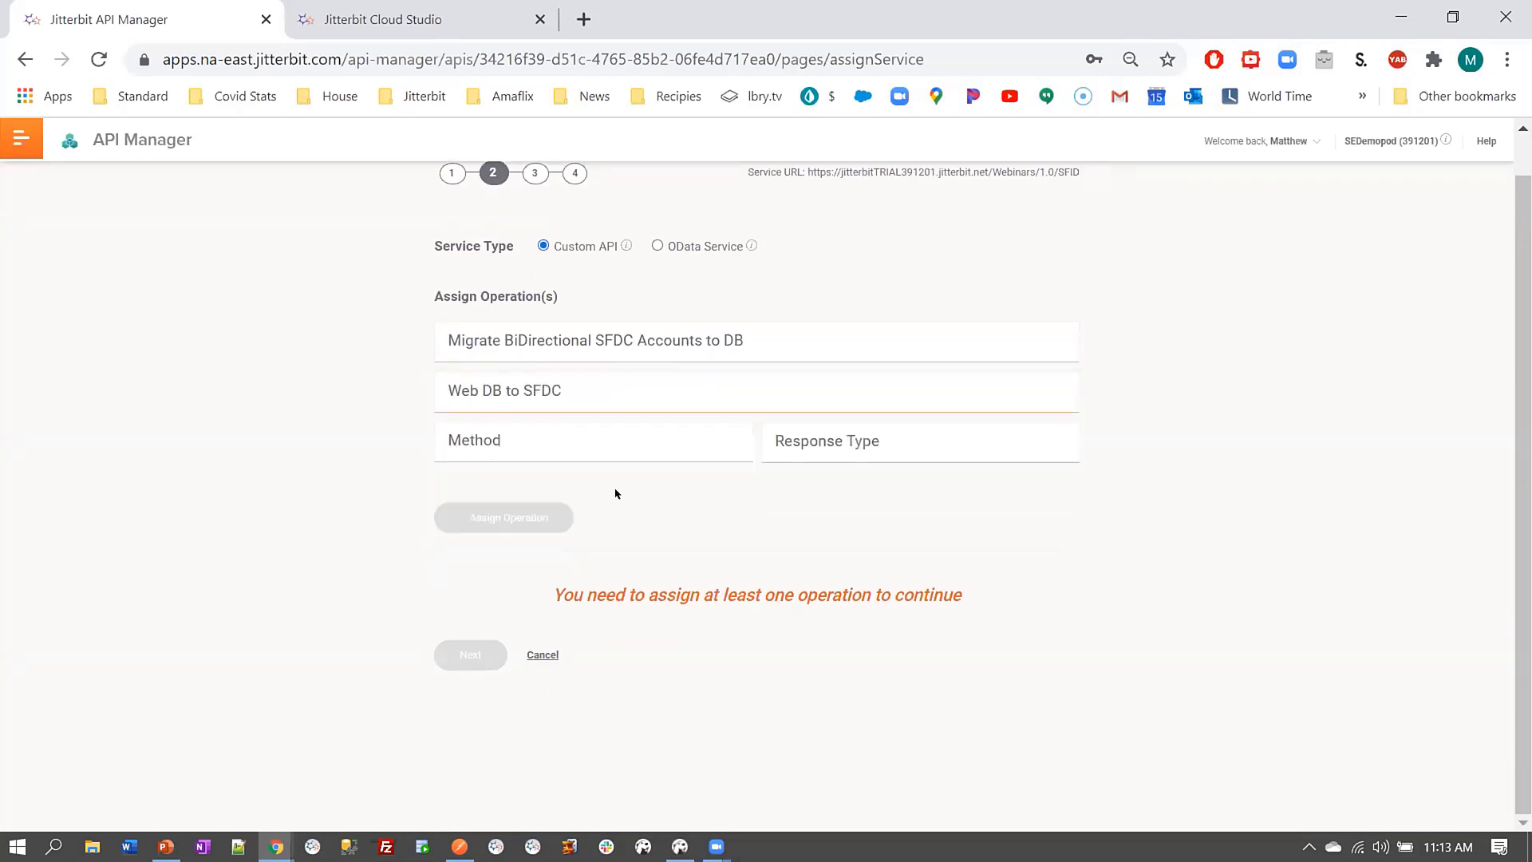
# Assign the operation with request method GET and response type Final Target
pyautogui.click(603, 441)
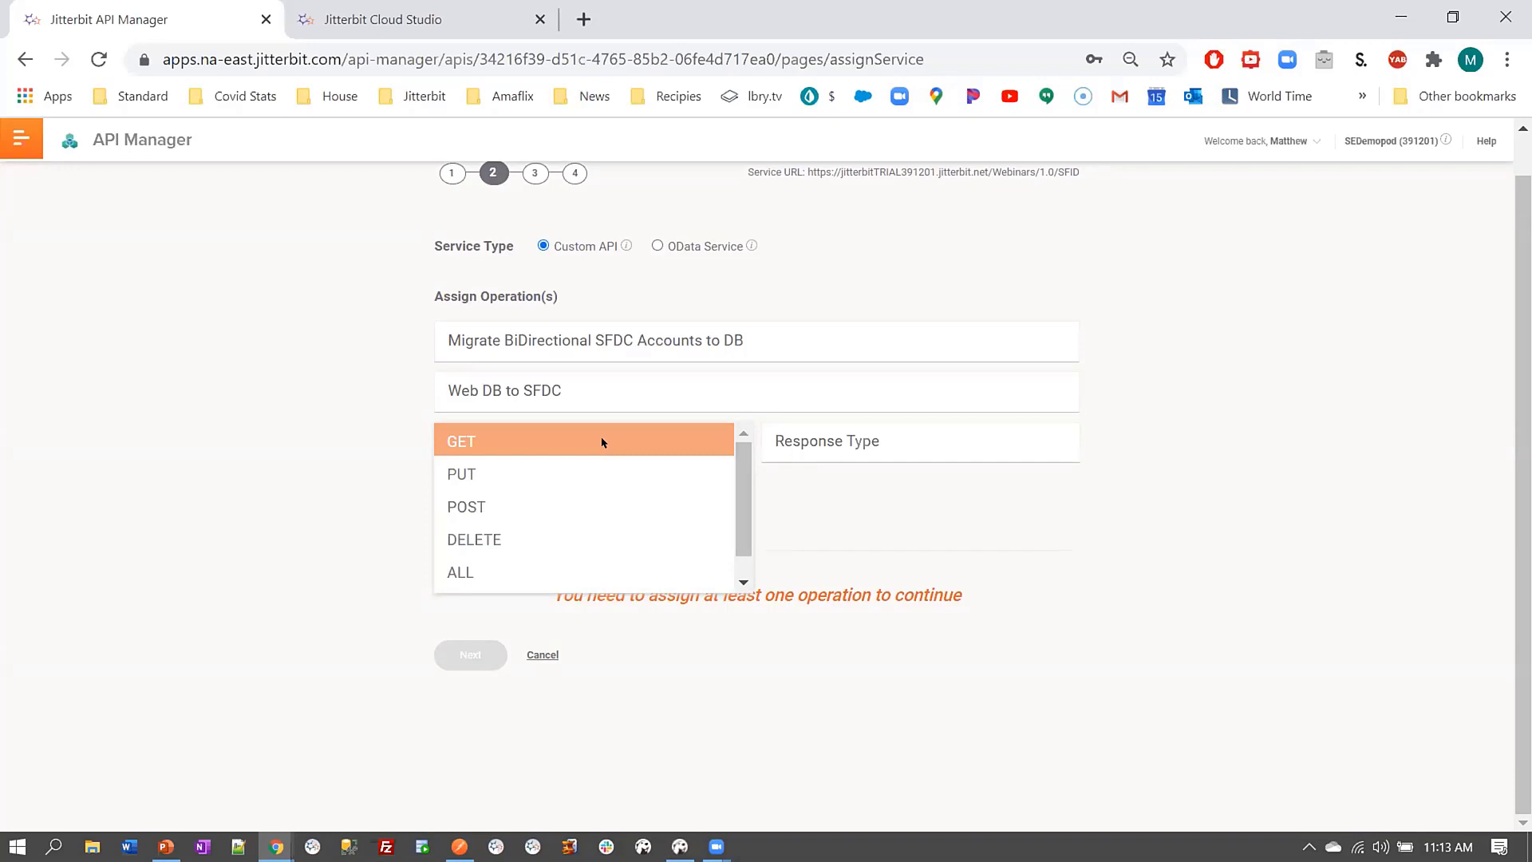
pyautogui.scroll(-1, 626, 517)
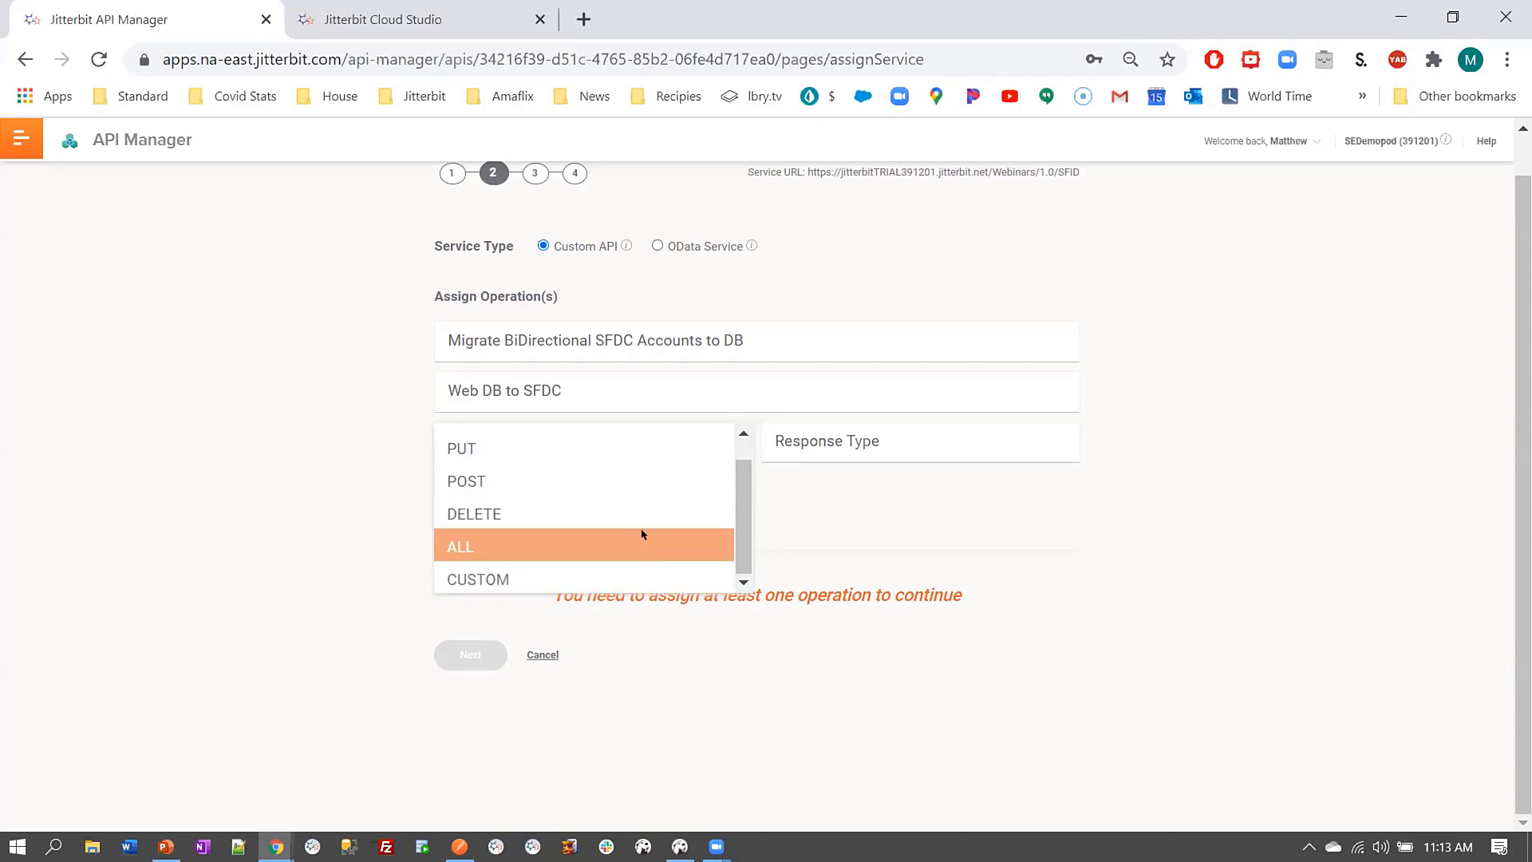
pyautogui.scroll(1, 640, 511)
pyautogui.click(632, 446)
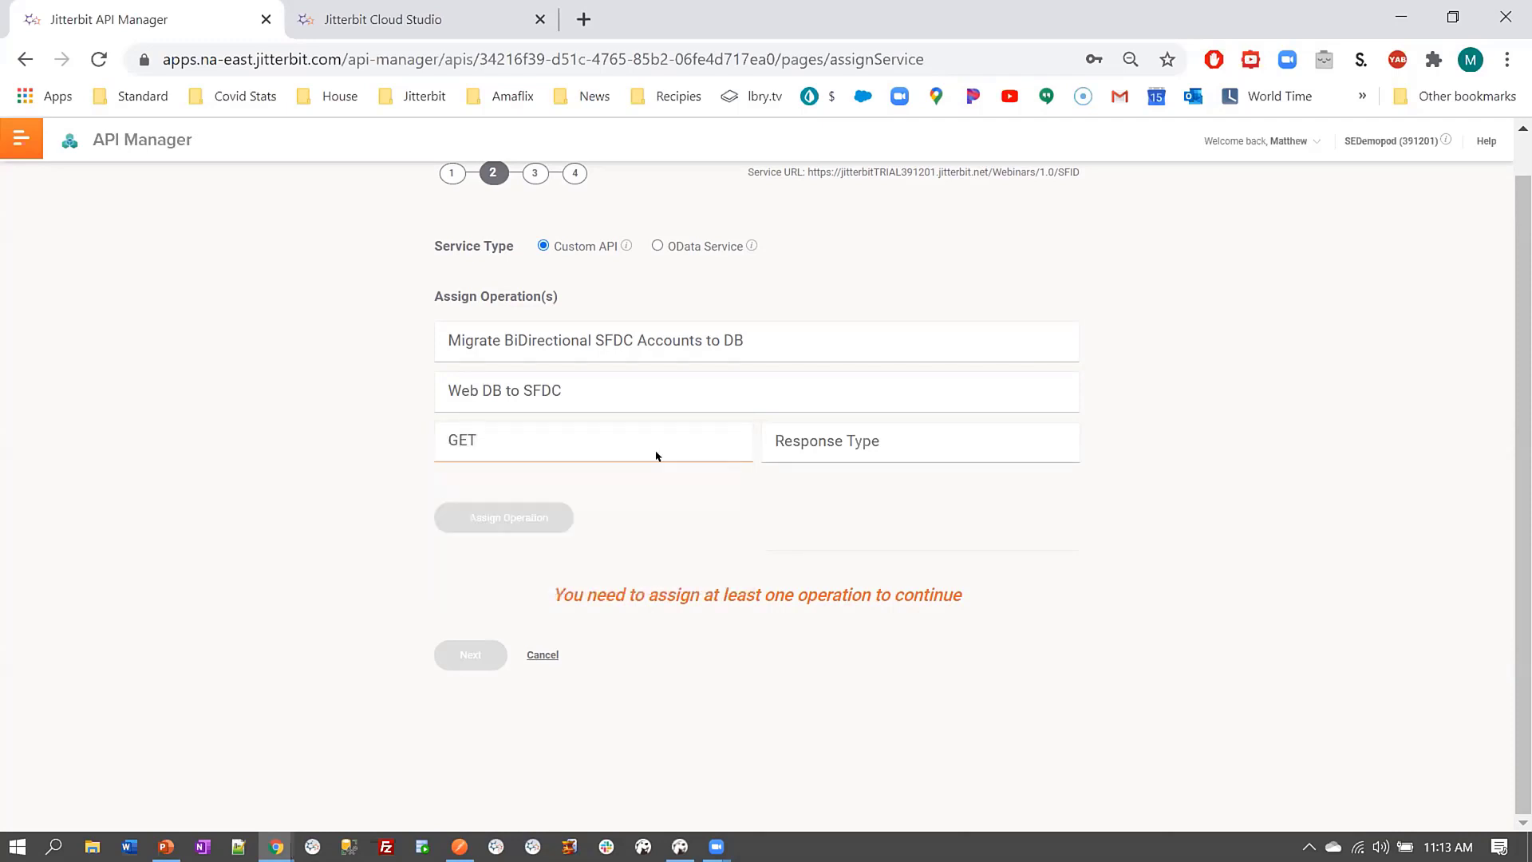
pyautogui.click(873, 439)
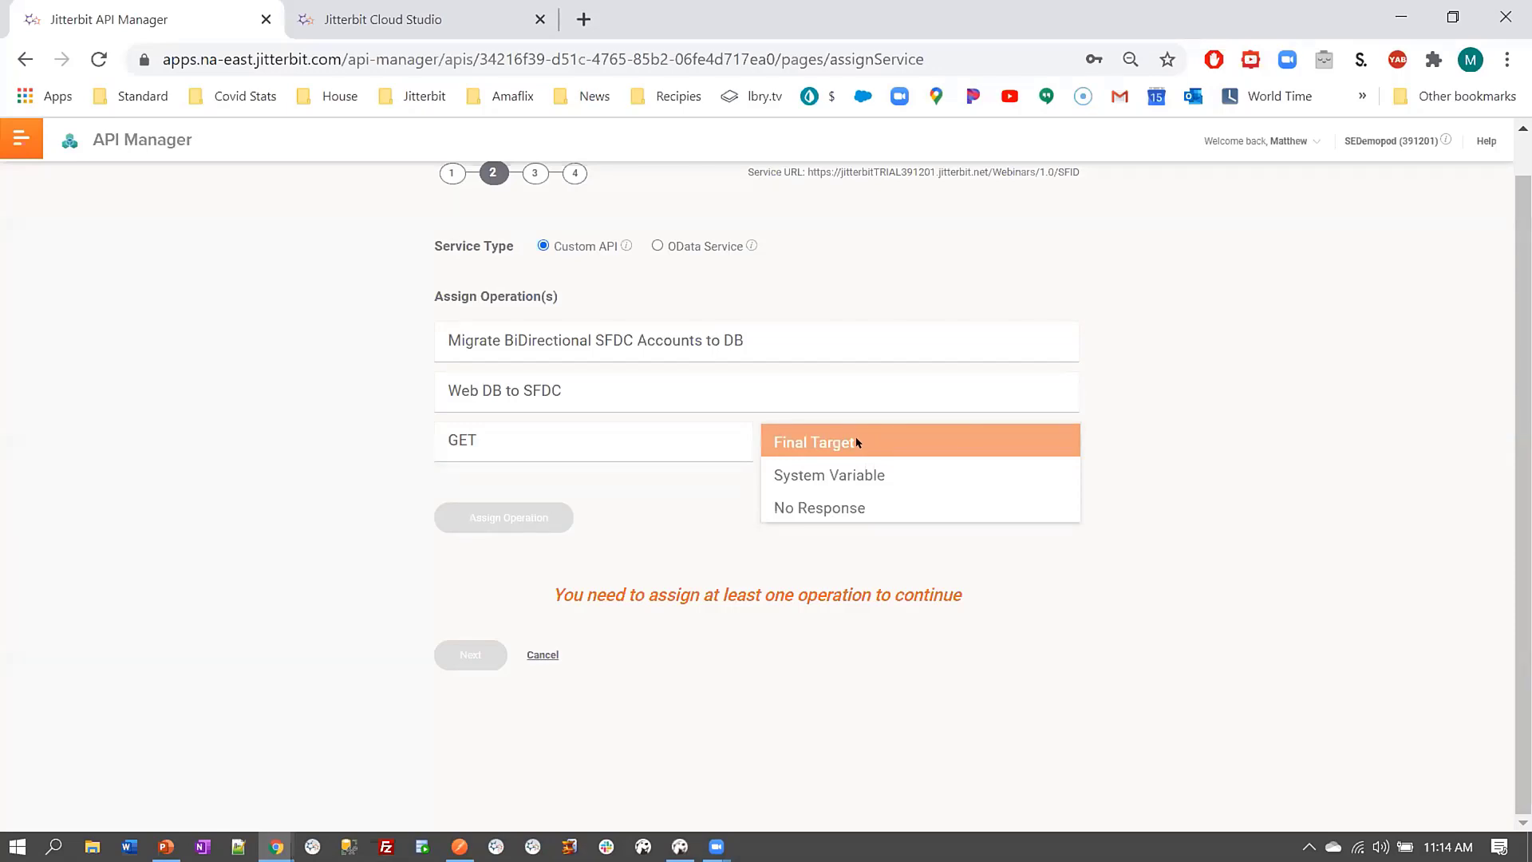
pyautogui.click(848, 443)
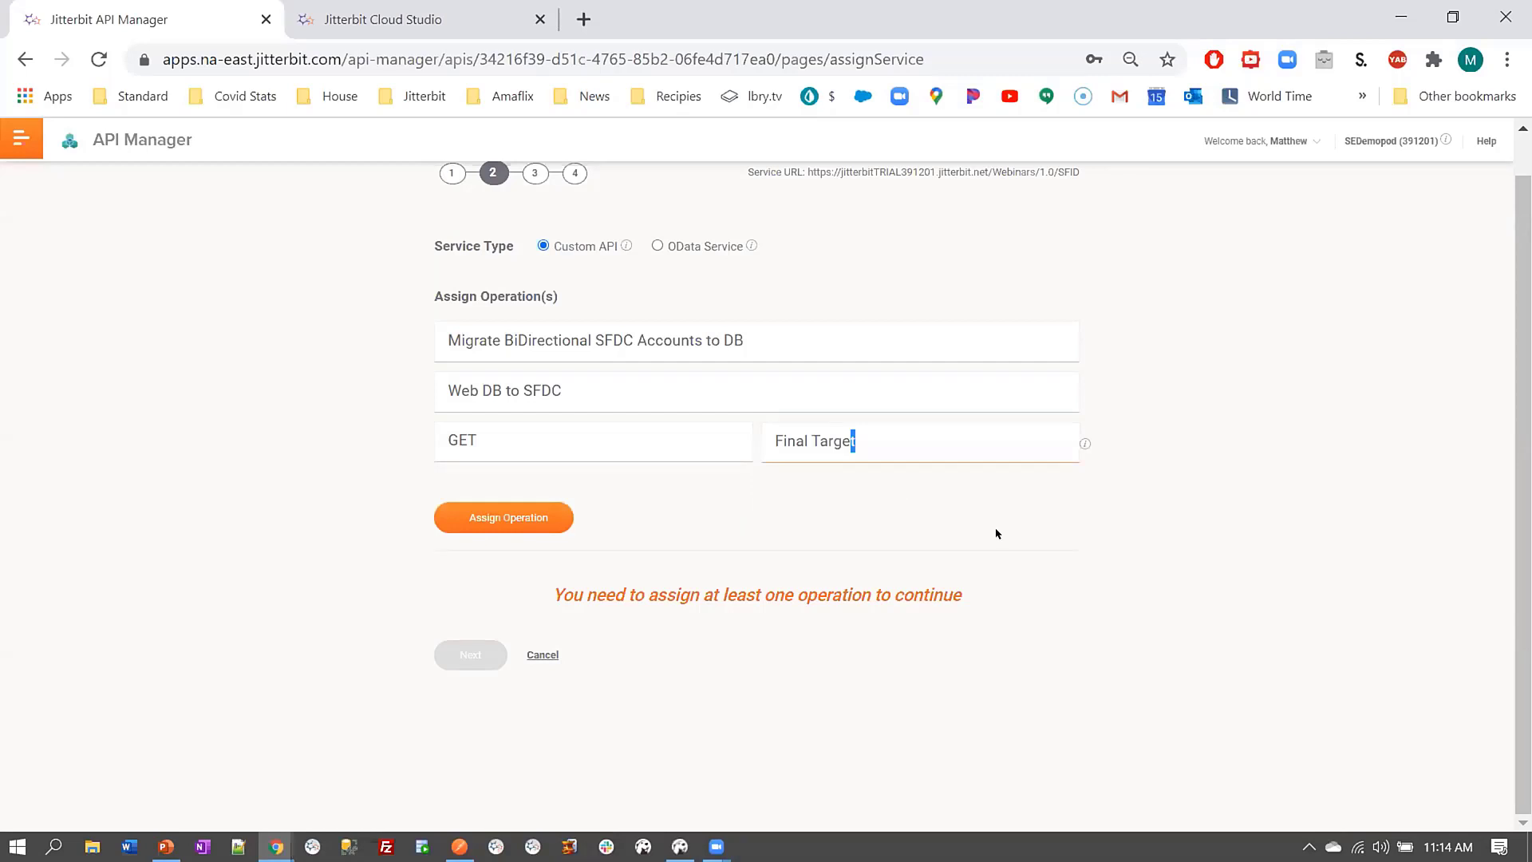
pyautogui.click(516, 516)
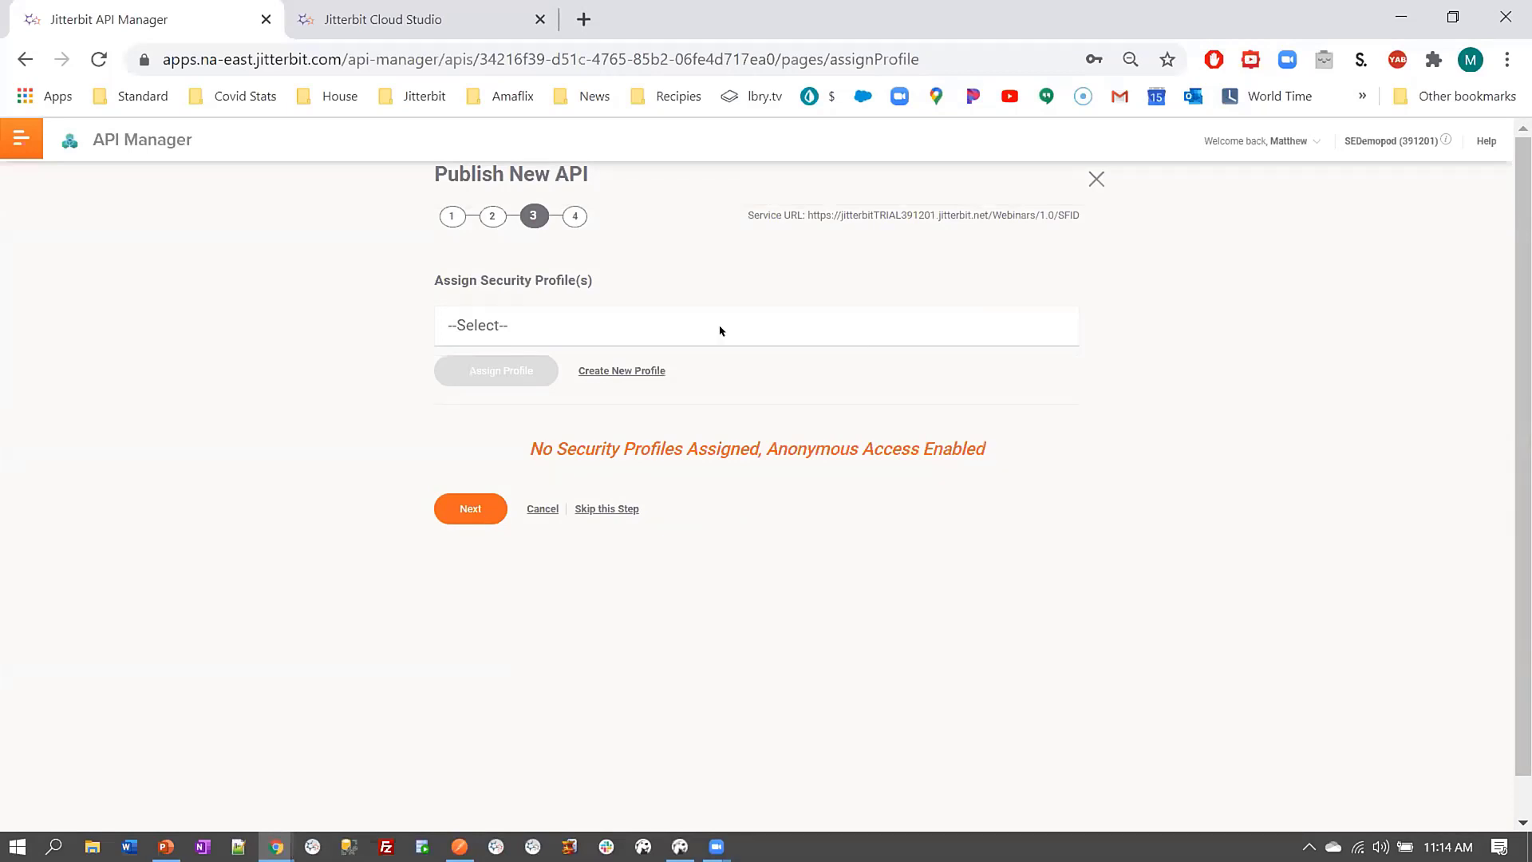
# Attach the Okta OAuth security profile and move to Summary & Confirmation
pyautogui.click(680, 325)
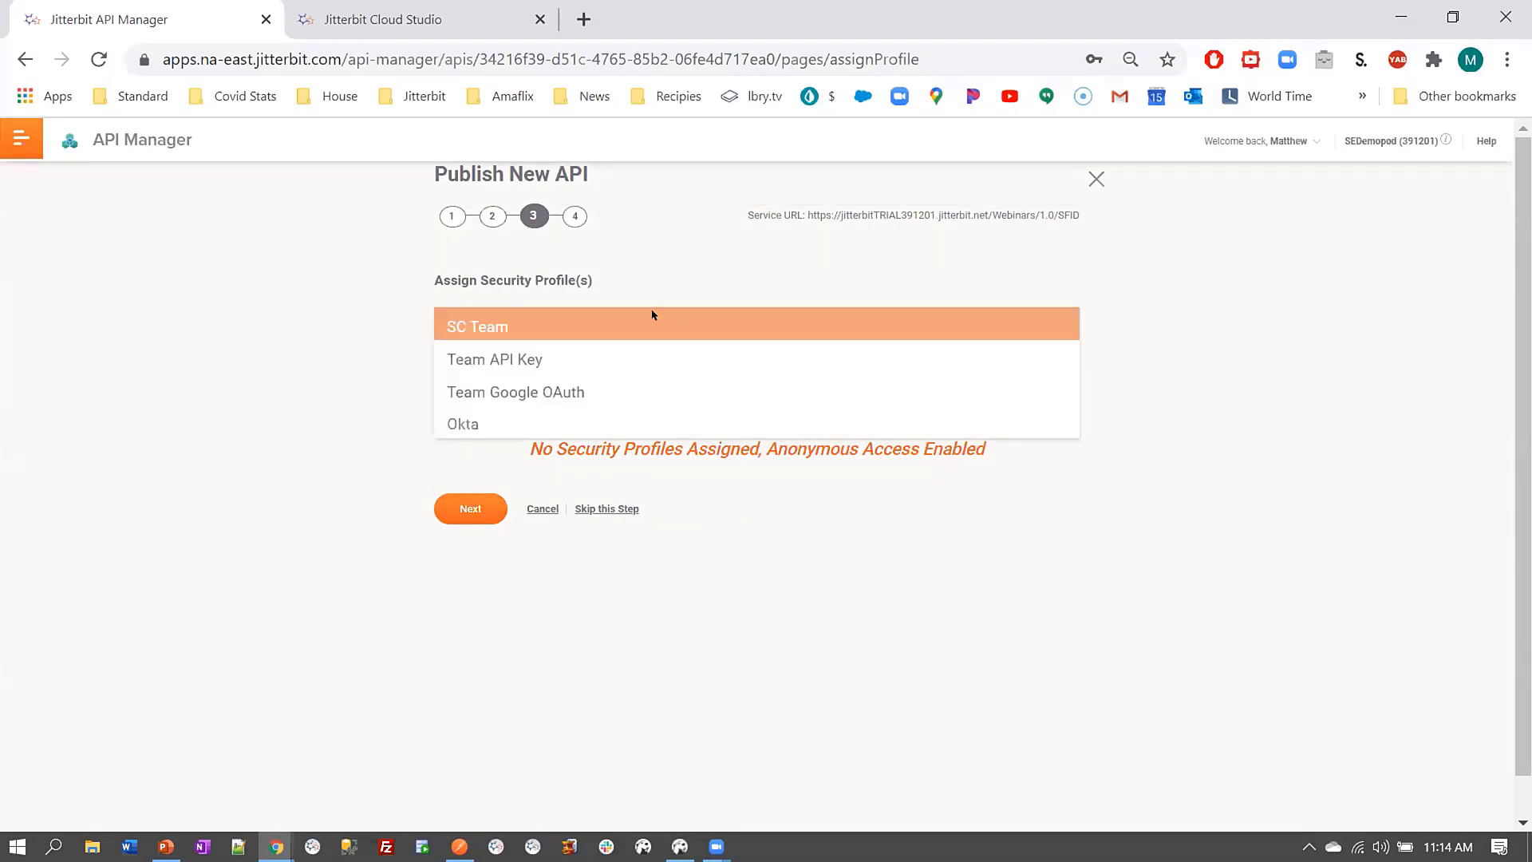
pyautogui.click(629, 427)
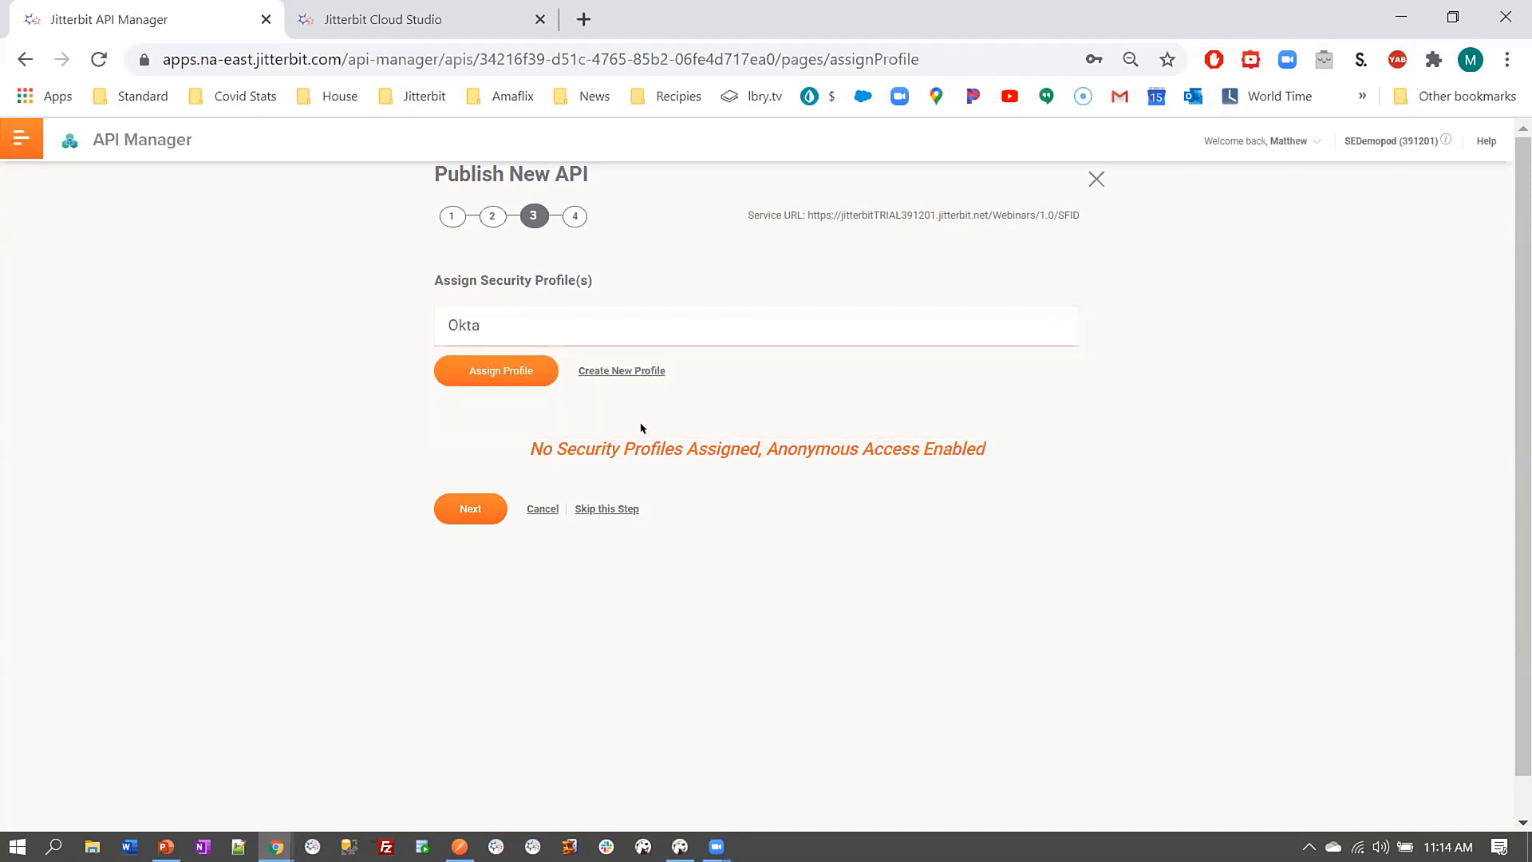
pyautogui.click(503, 367)
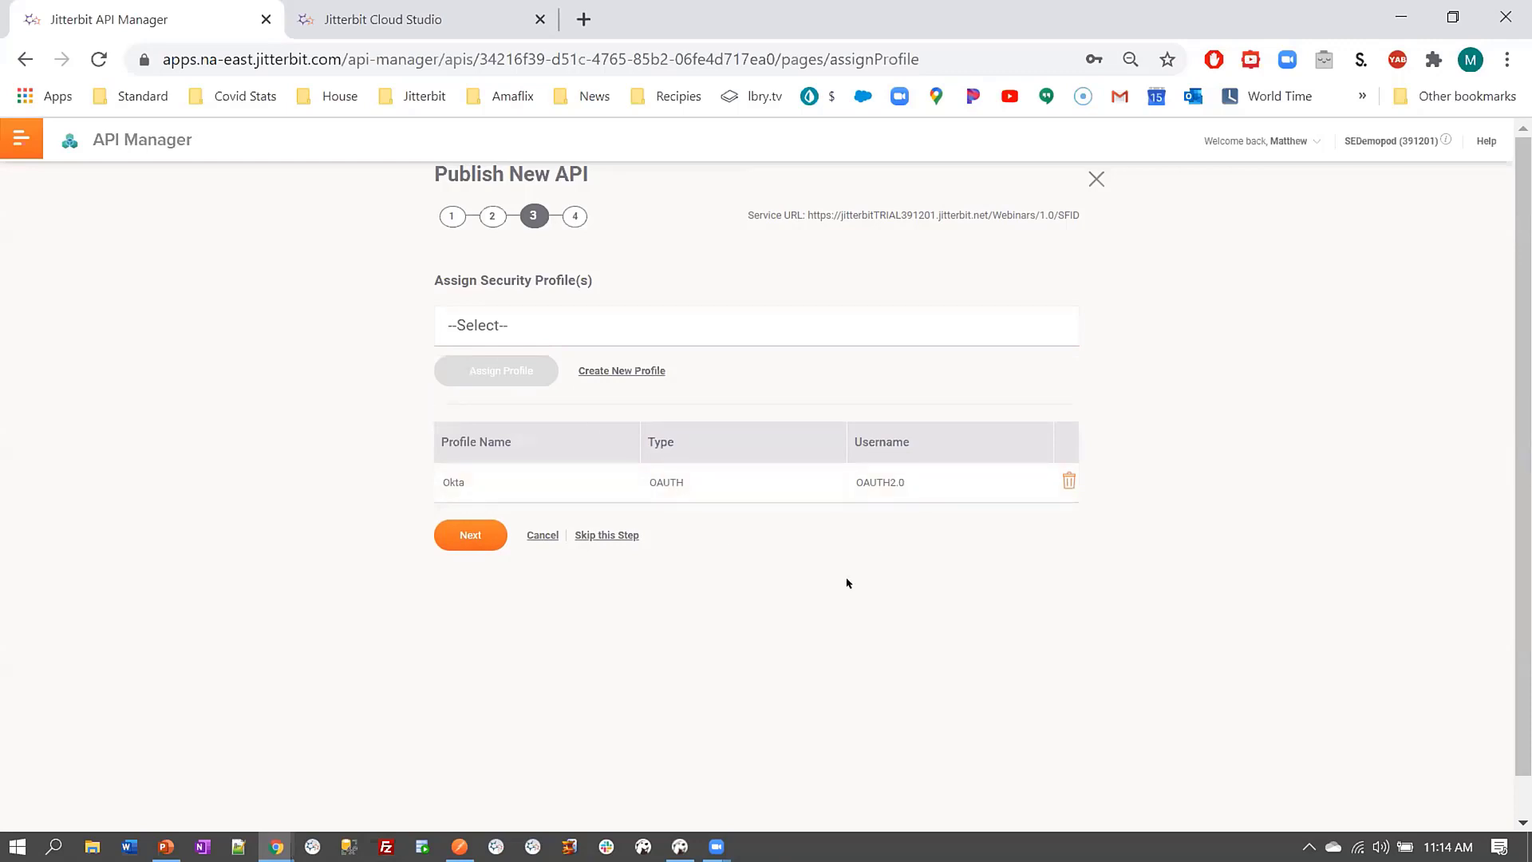
pyautogui.click(470, 537)
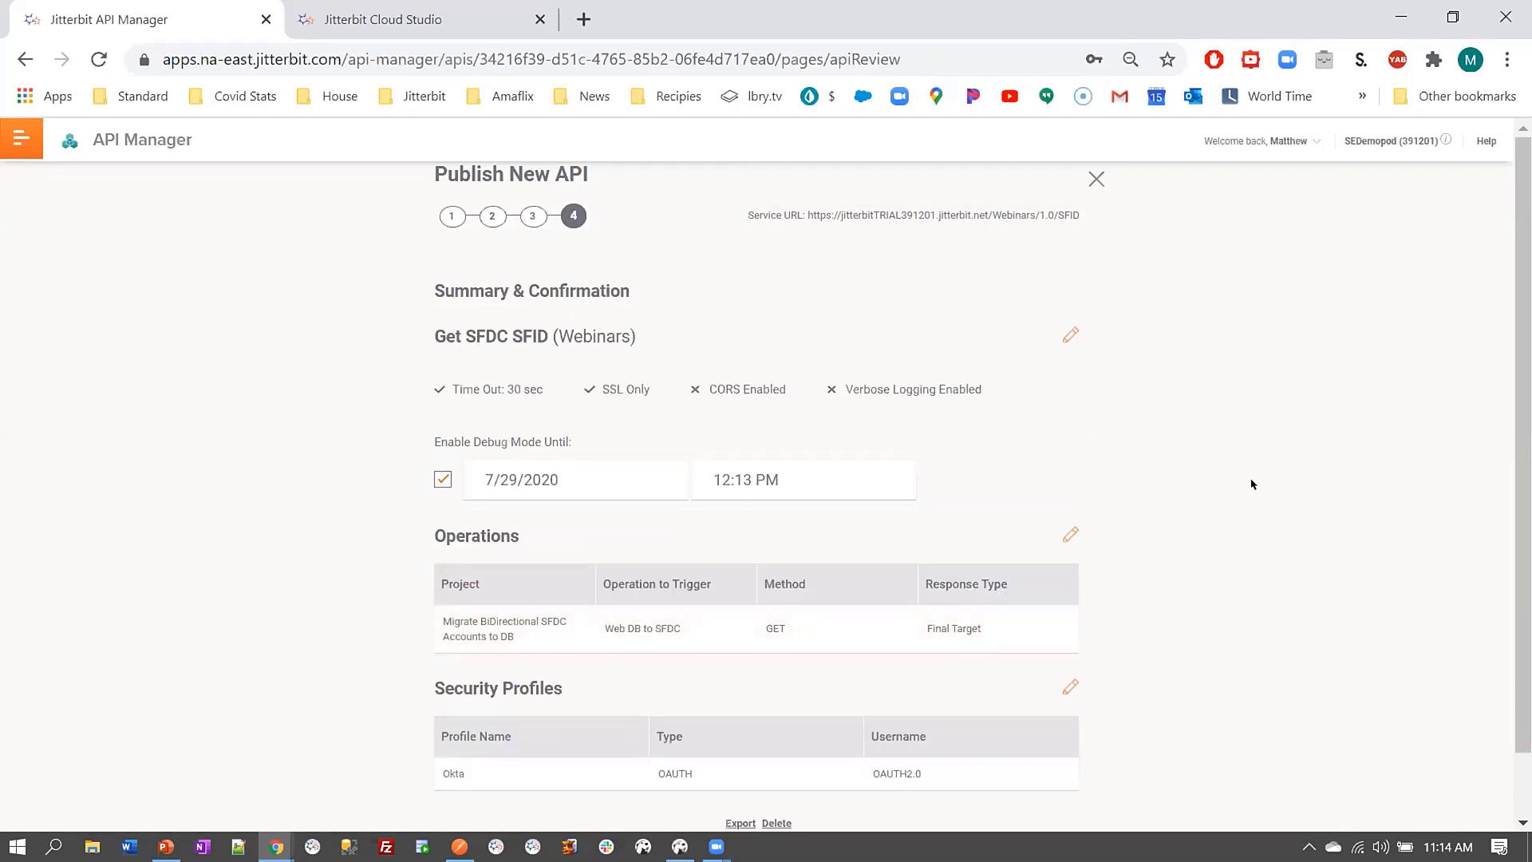
# Generate the OpenAPI document for the published Get SFDC SFID API
pyautogui.scroll(-1, 1242, 503)
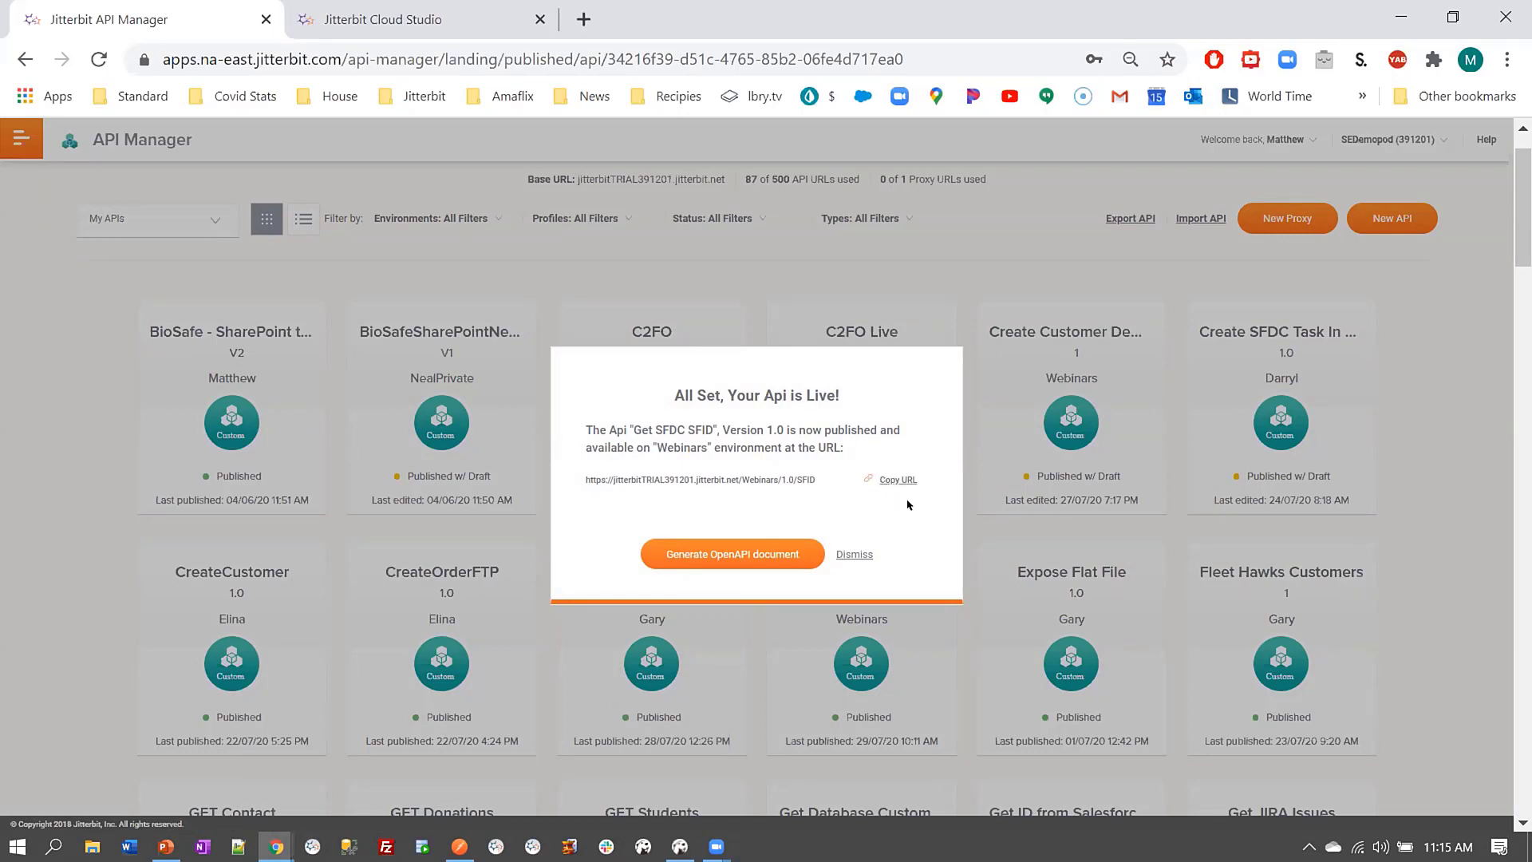
pyautogui.click(734, 568)
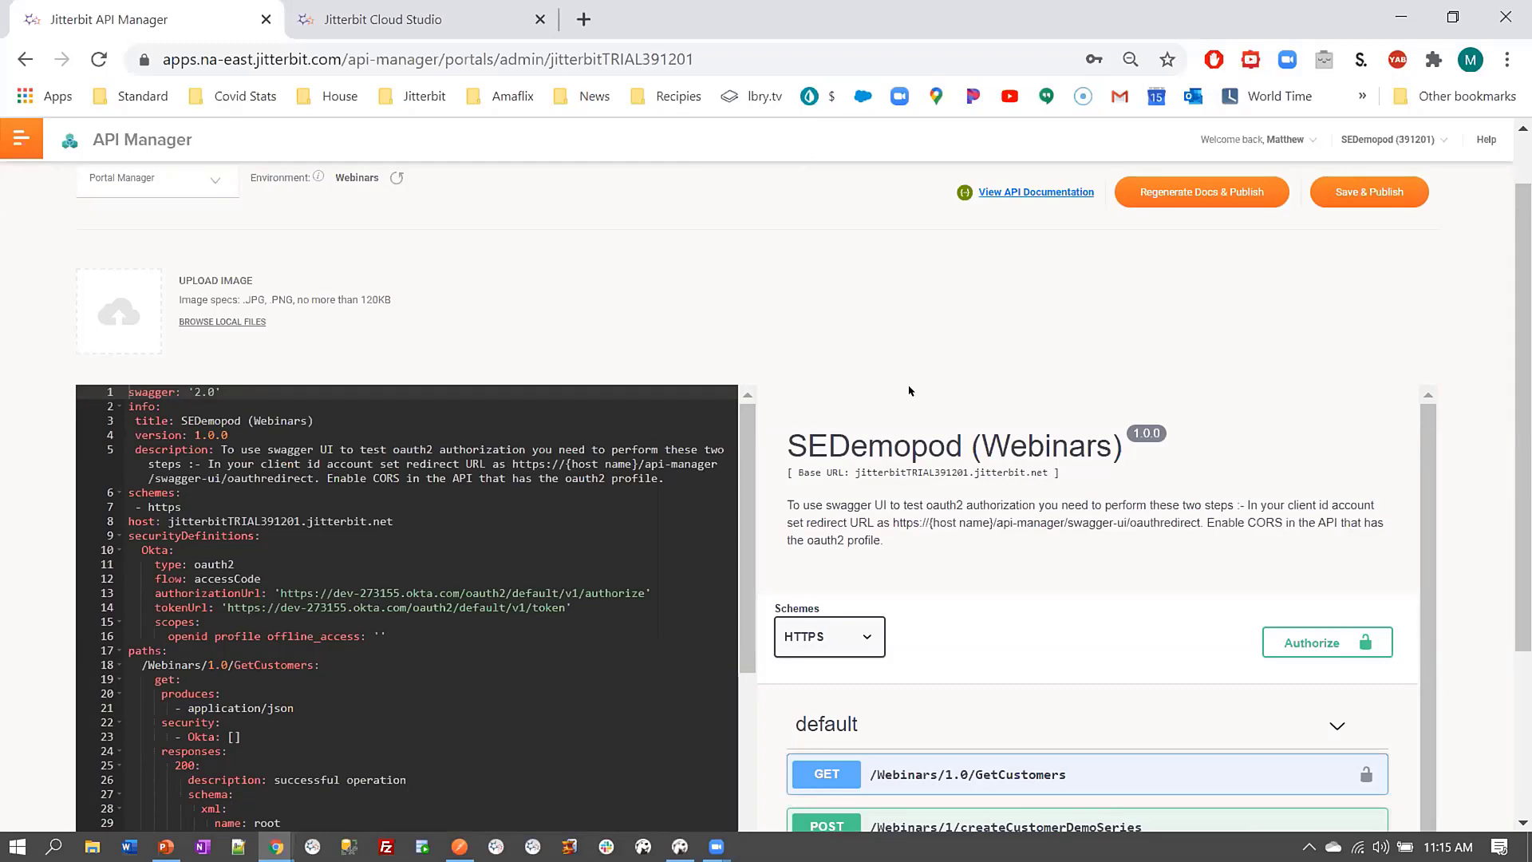
# Expand the GET /Webinars/1.0/GetCustomers endpoint to check its parameters and sample JSON response
pyautogui.scroll(1, 916, 674)
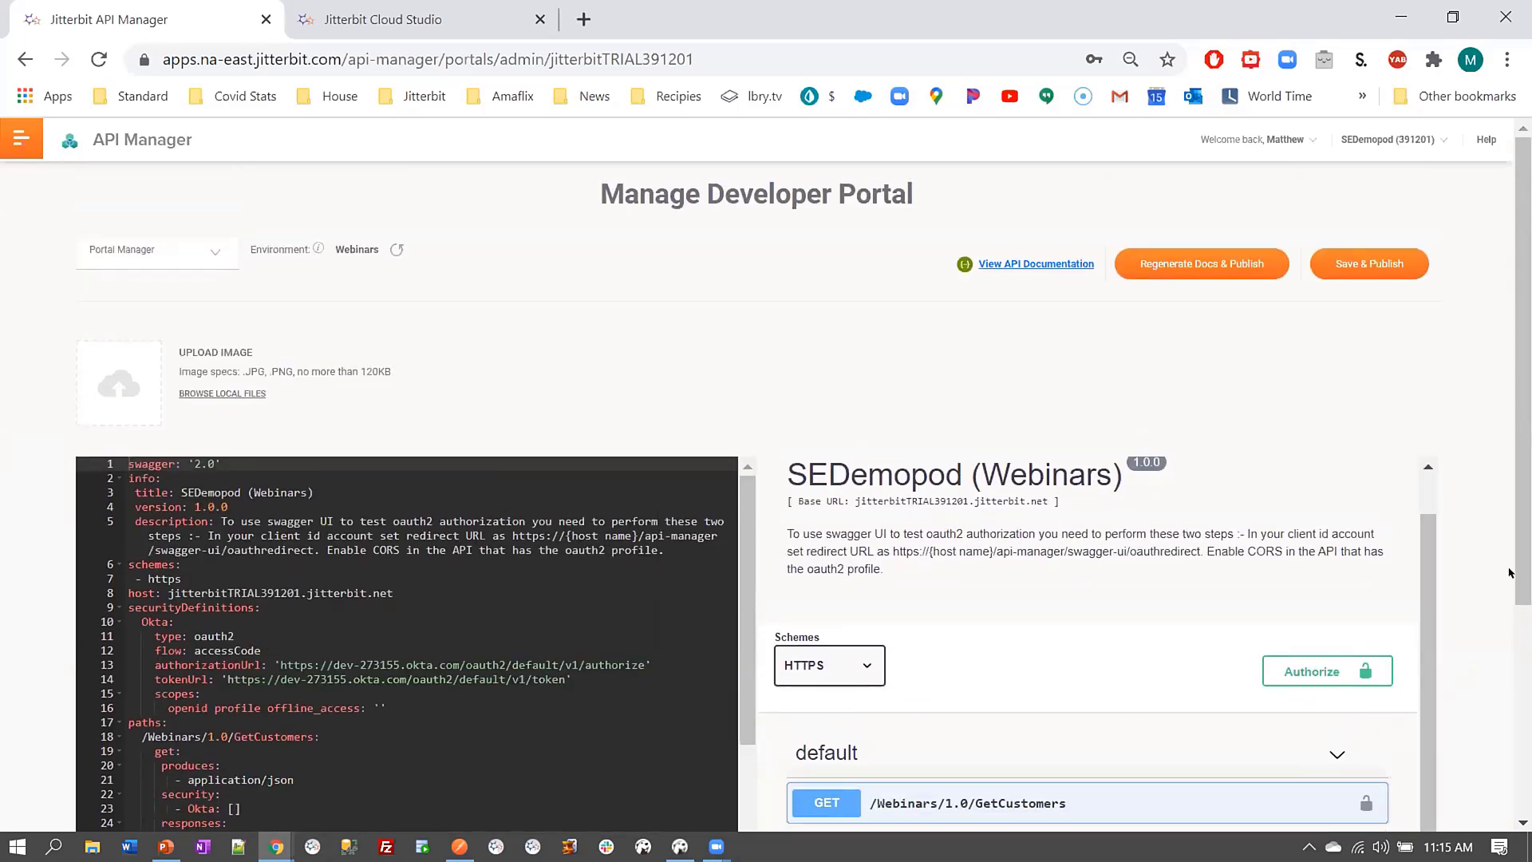
pyautogui.scroll(-3, 965, 560)
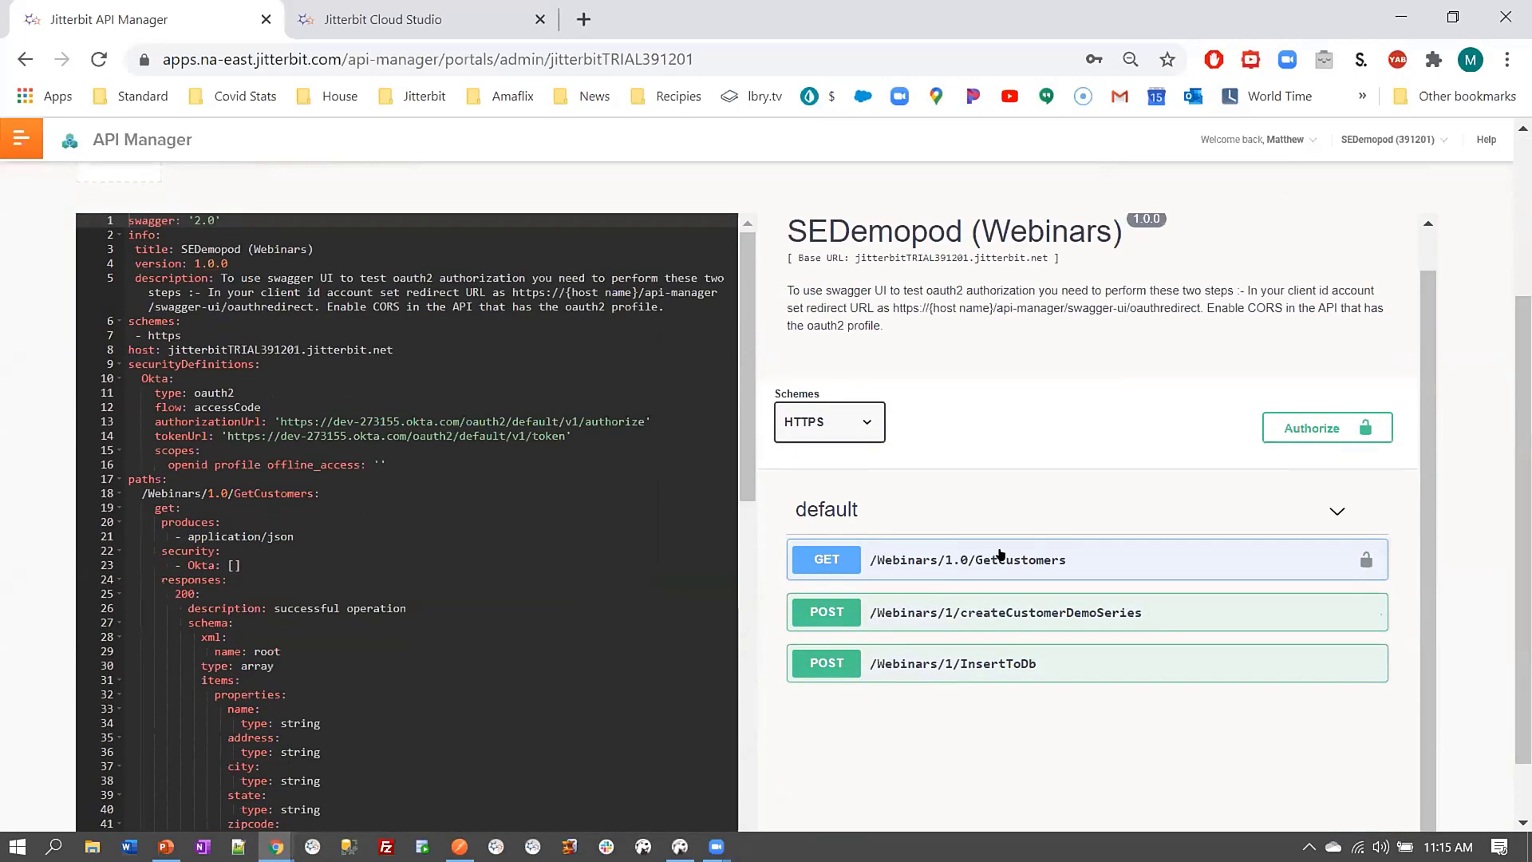
pyautogui.click(966, 560)
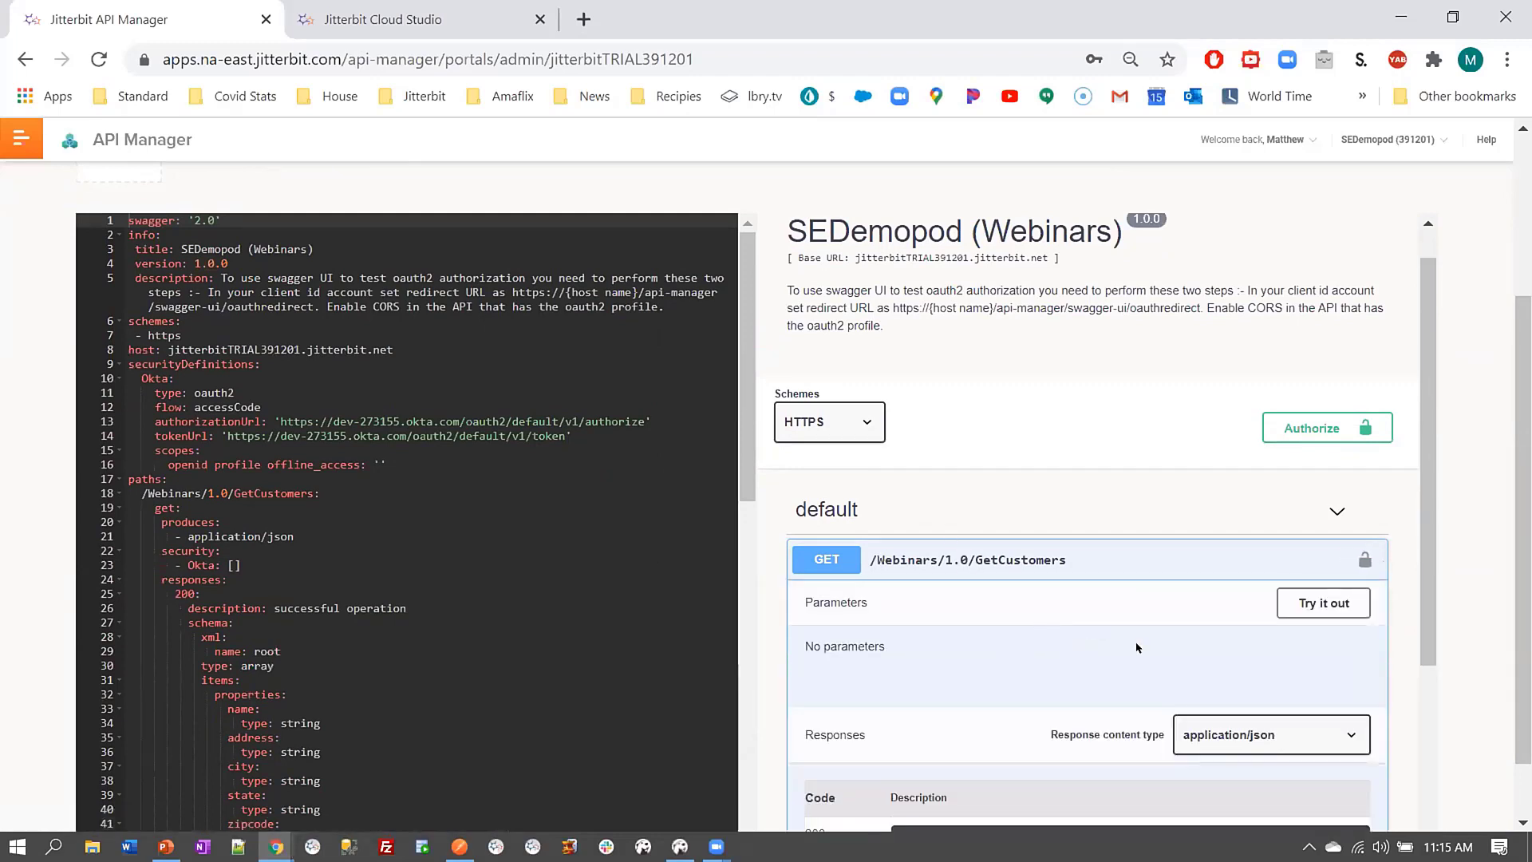
pyautogui.scroll(-3, 1116, 790)
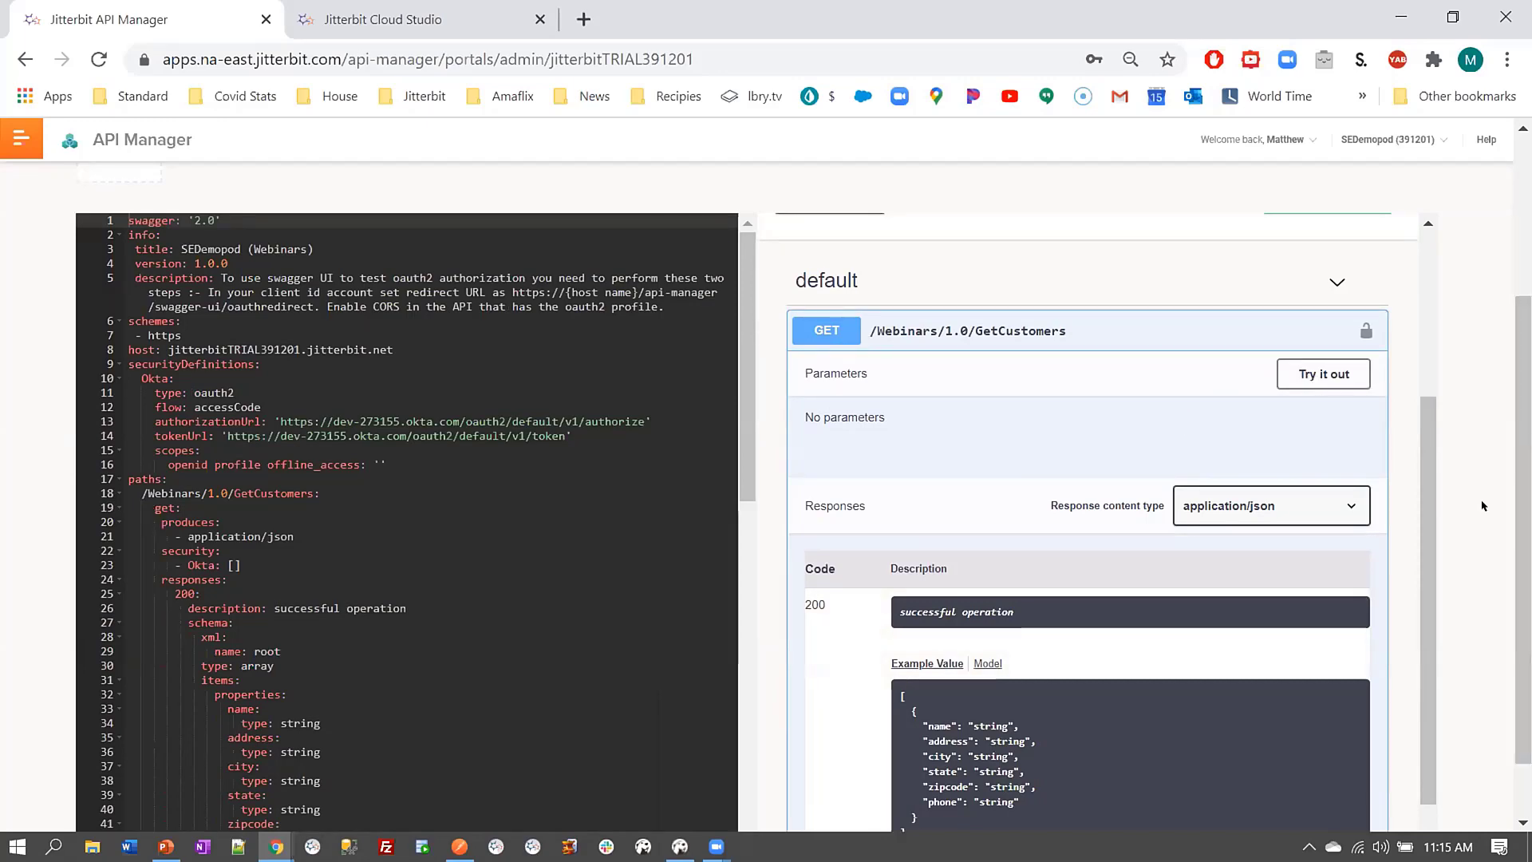
pyautogui.scroll(3, 1480, 498)
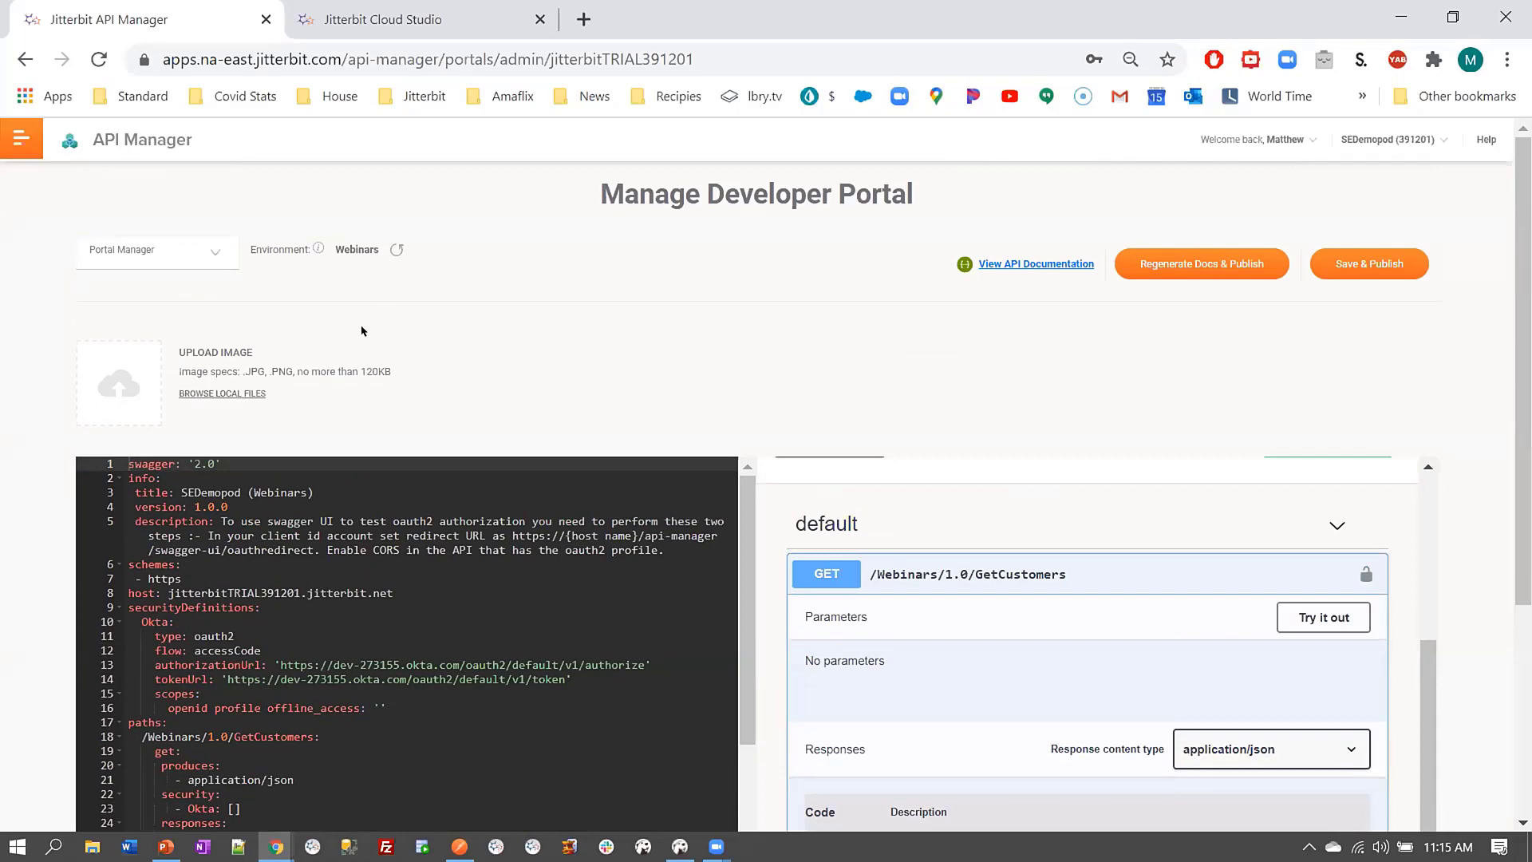
pyautogui.click(134, 256)
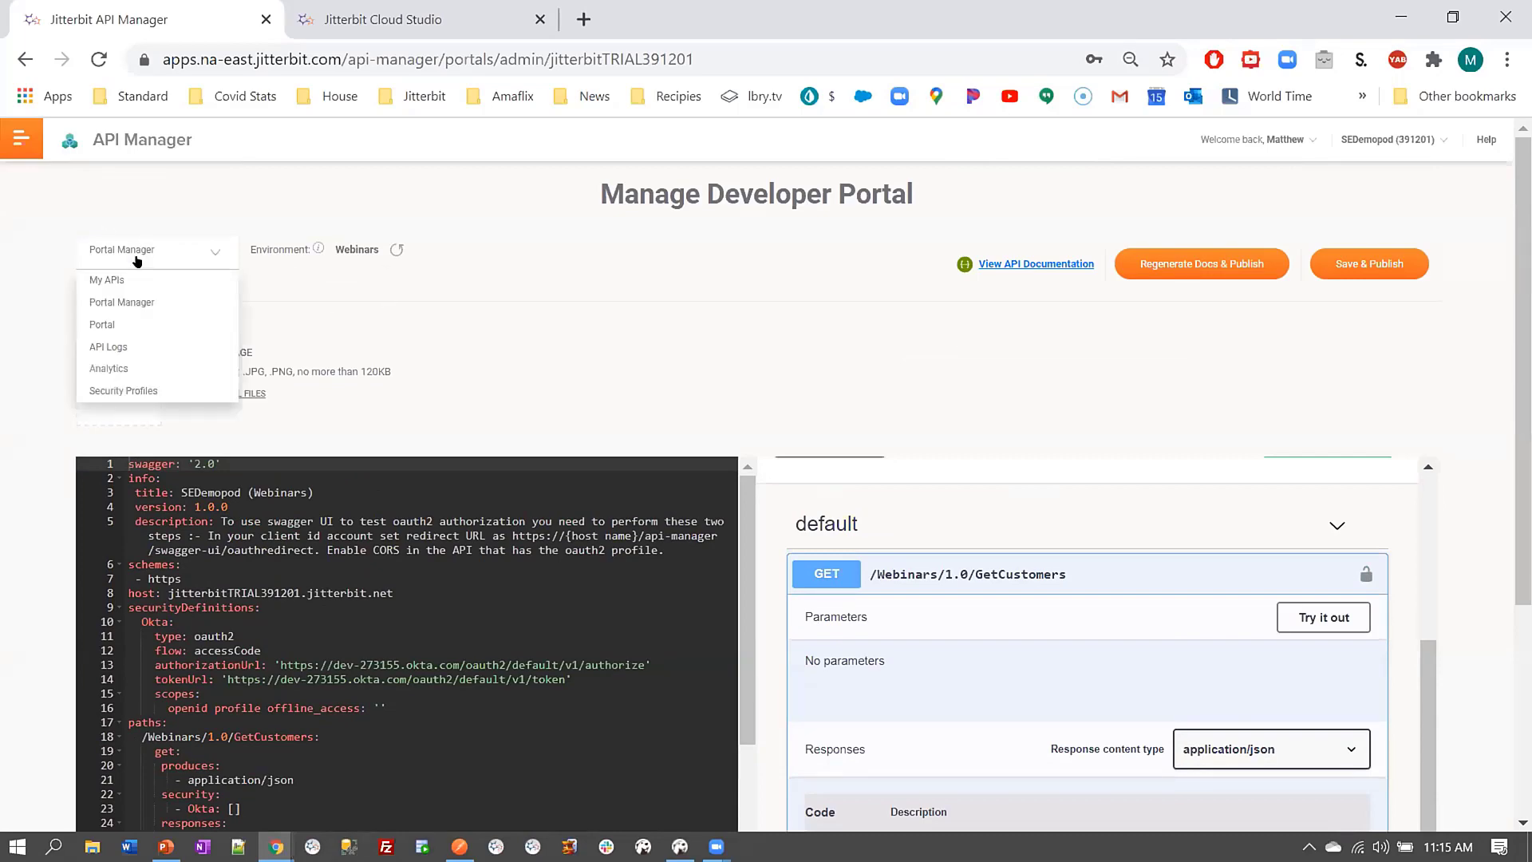
# Review the latest InsertToDb entry in API Logs, then switch to the Analytics page
pyautogui.click(134, 348)
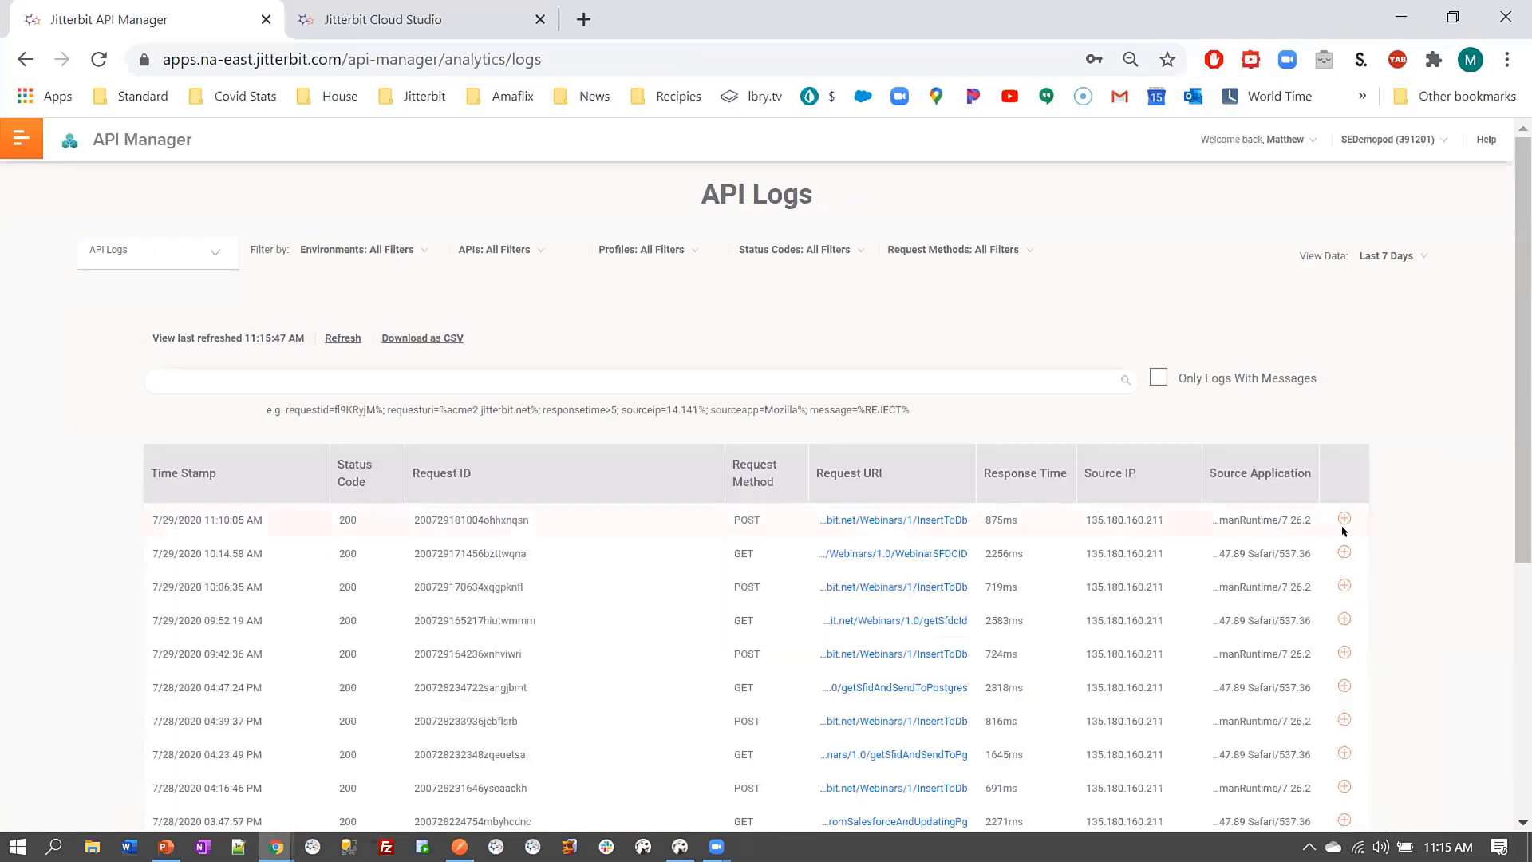
pyautogui.click(1341, 520)
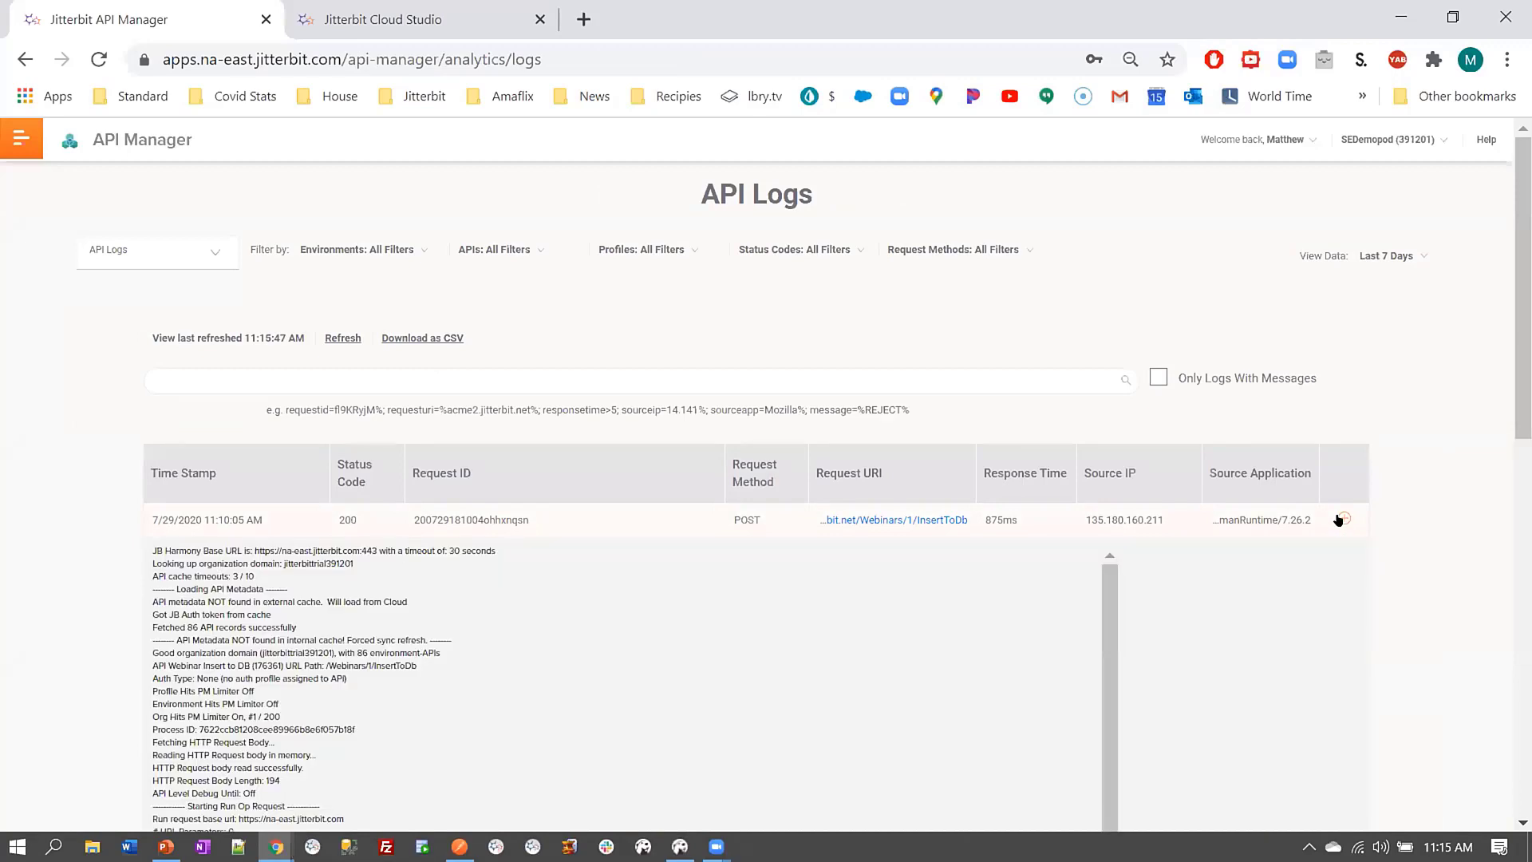
pyautogui.scroll(-4, 1357, 505)
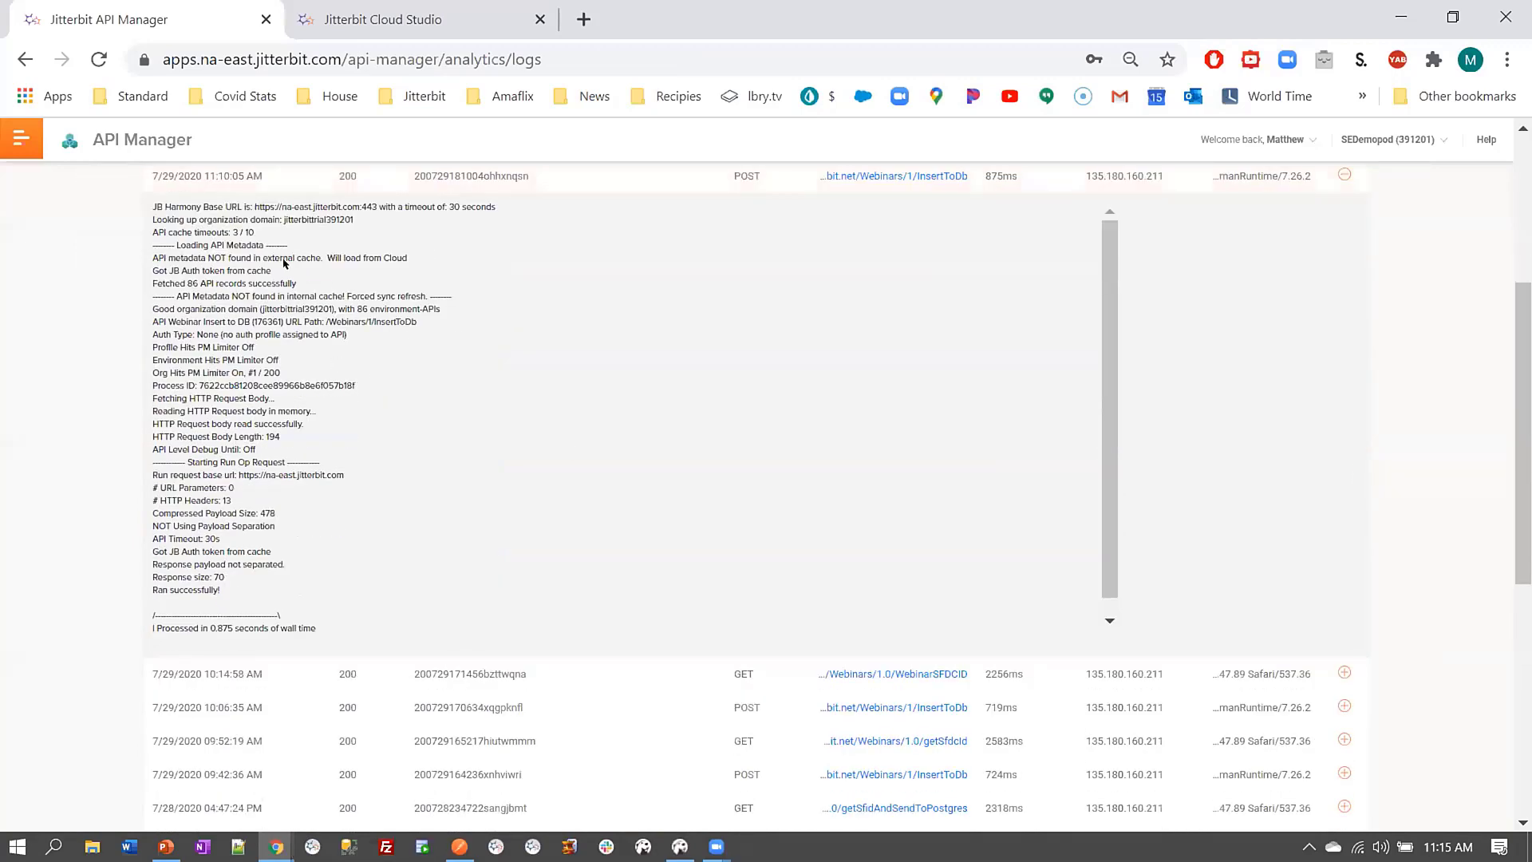
pyautogui.scroll(4, 619, 462)
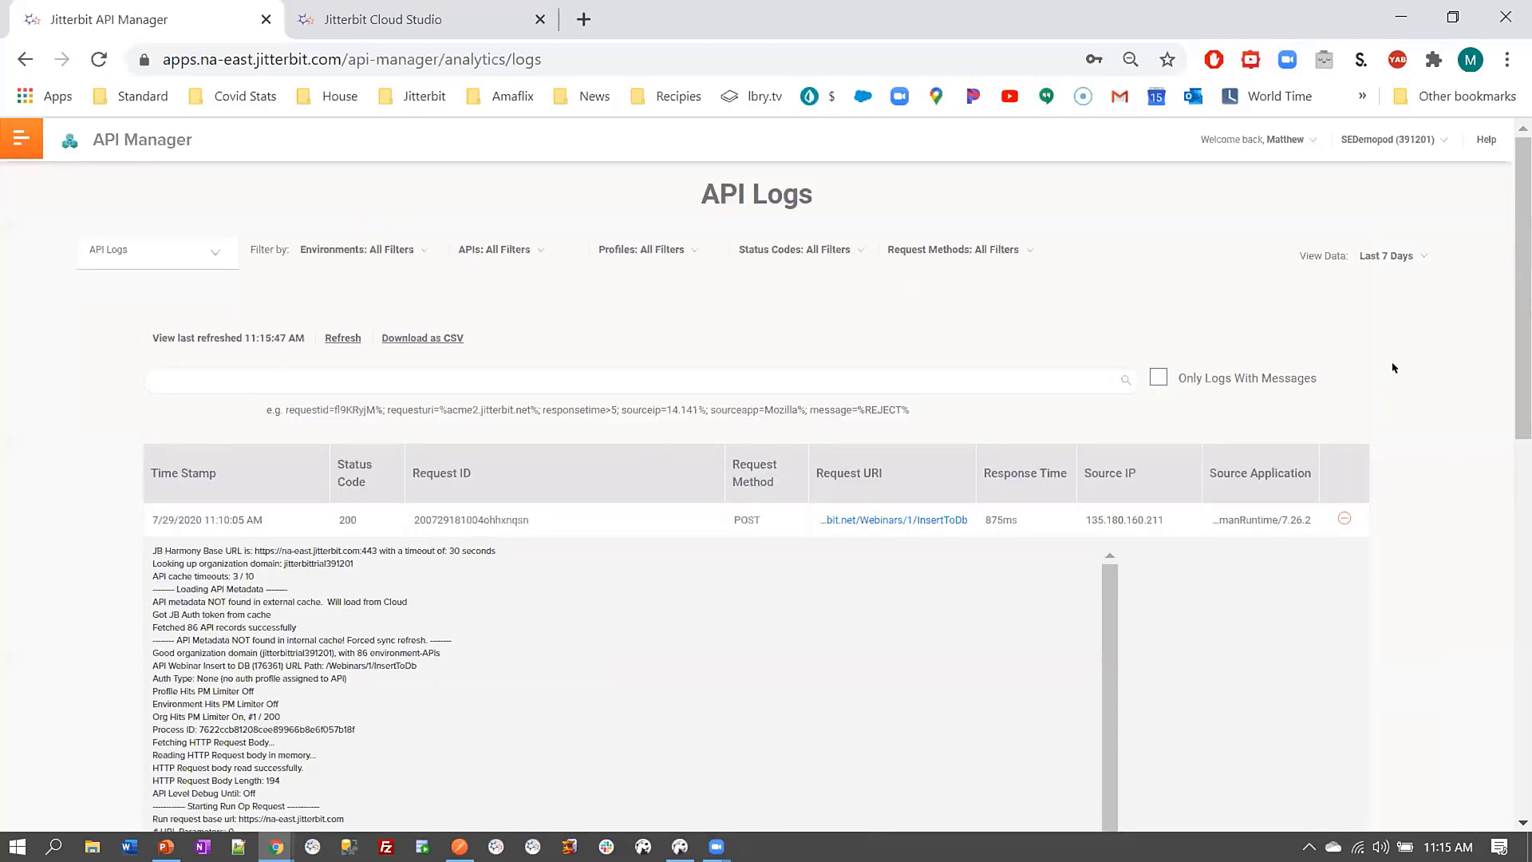
pyautogui.click(184, 252)
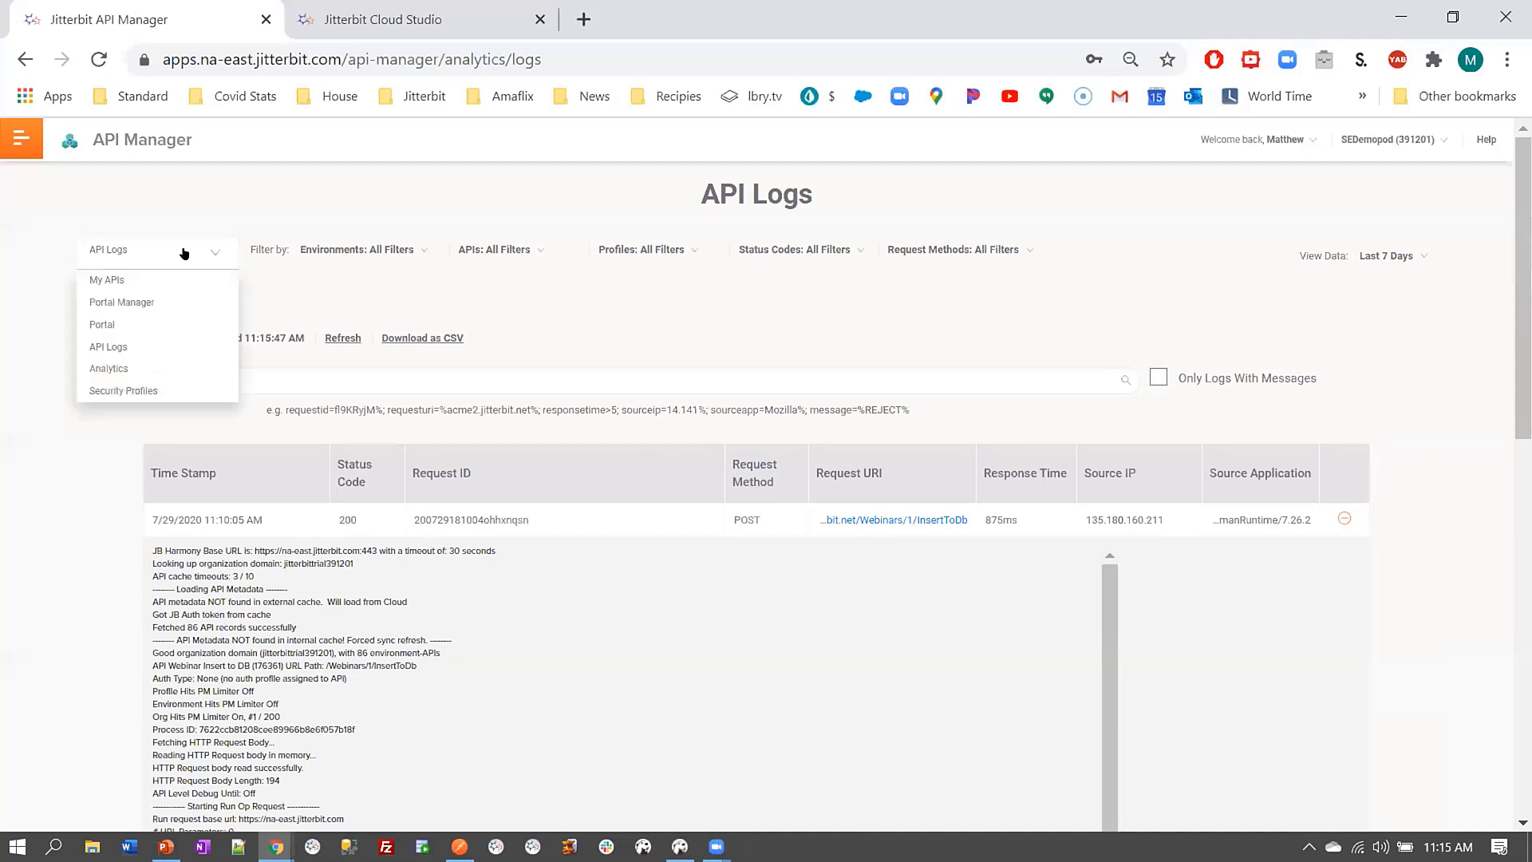
pyautogui.click(167, 368)
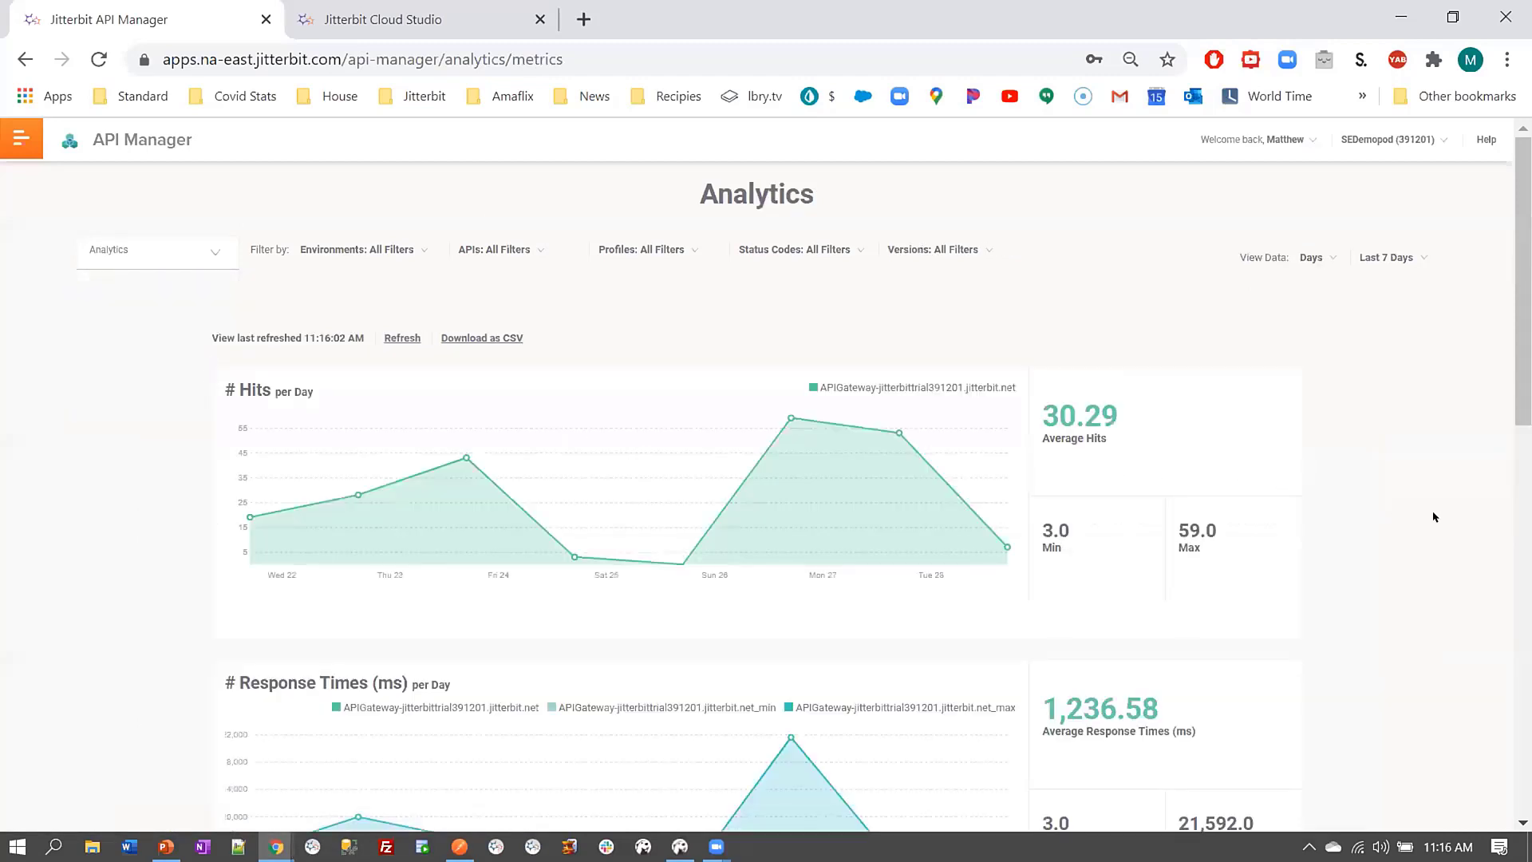
pyautogui.scroll(-12, 1436, 517)
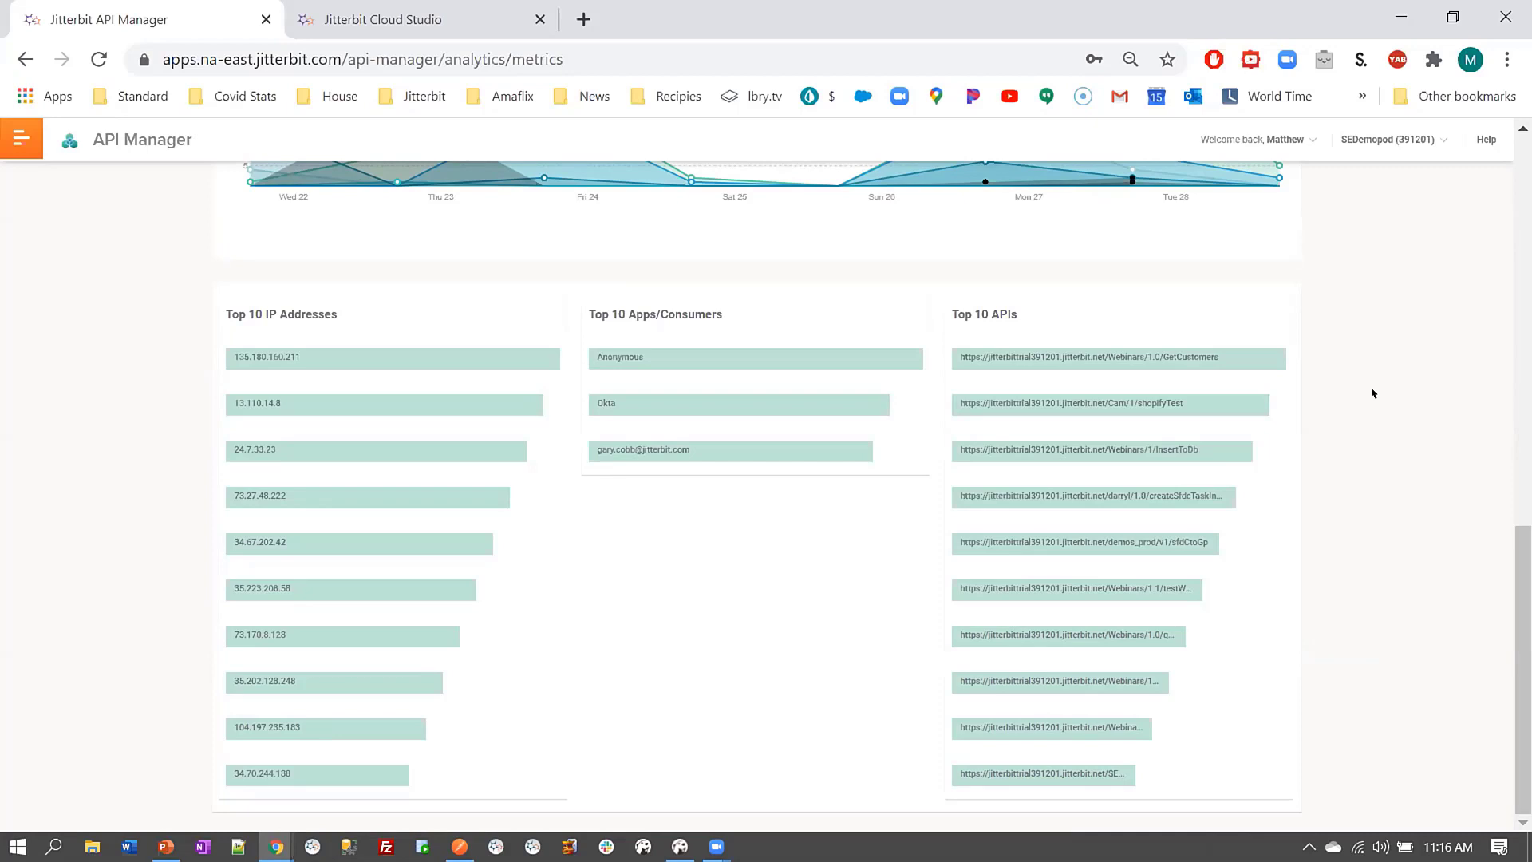
pyautogui.scroll(6, 1392, 414)
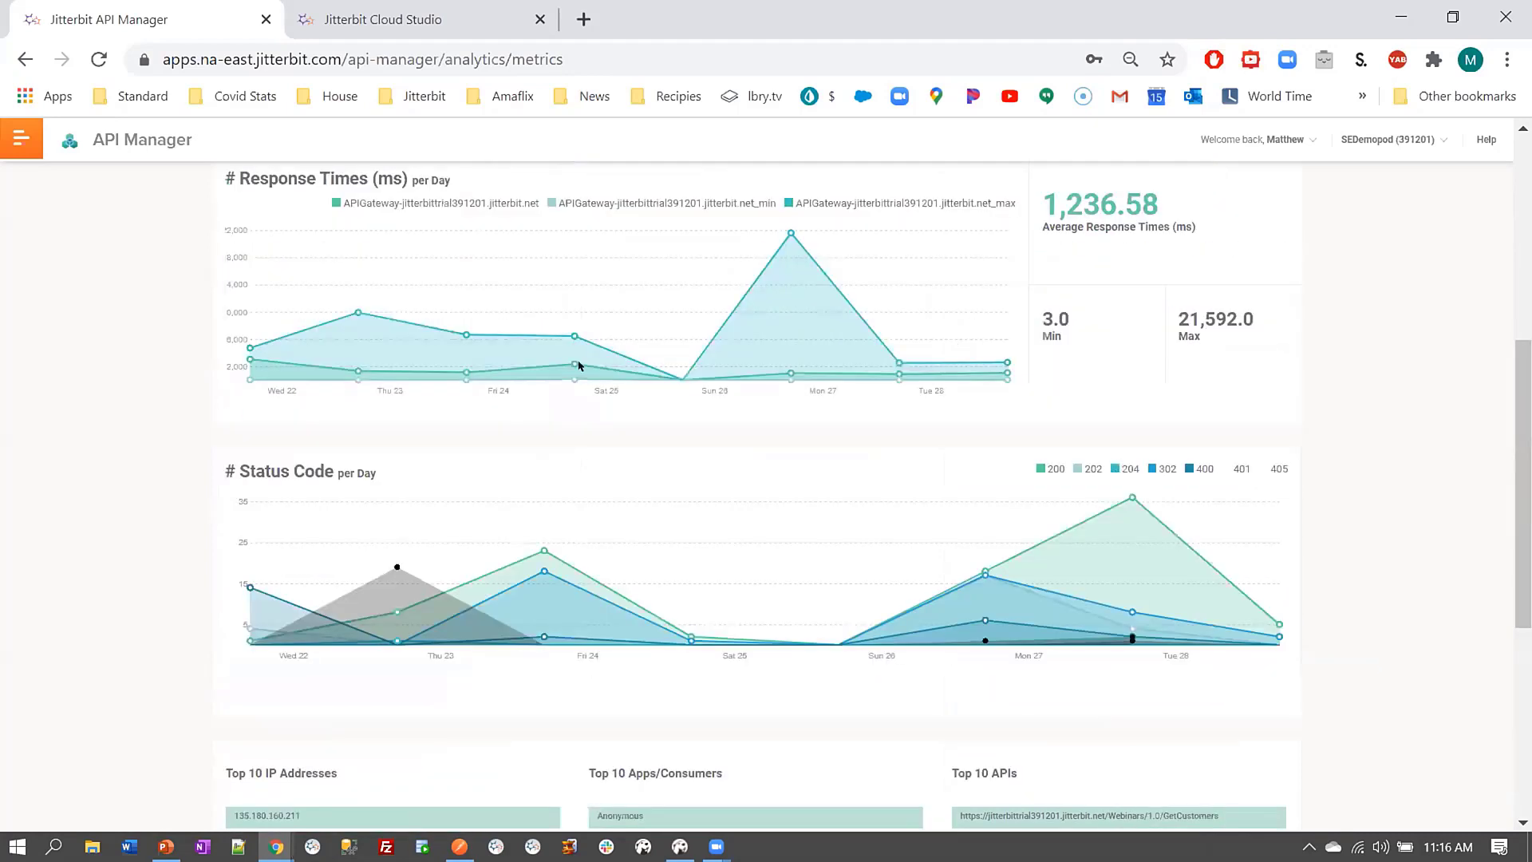
pyautogui.scroll(6, 744, 433)
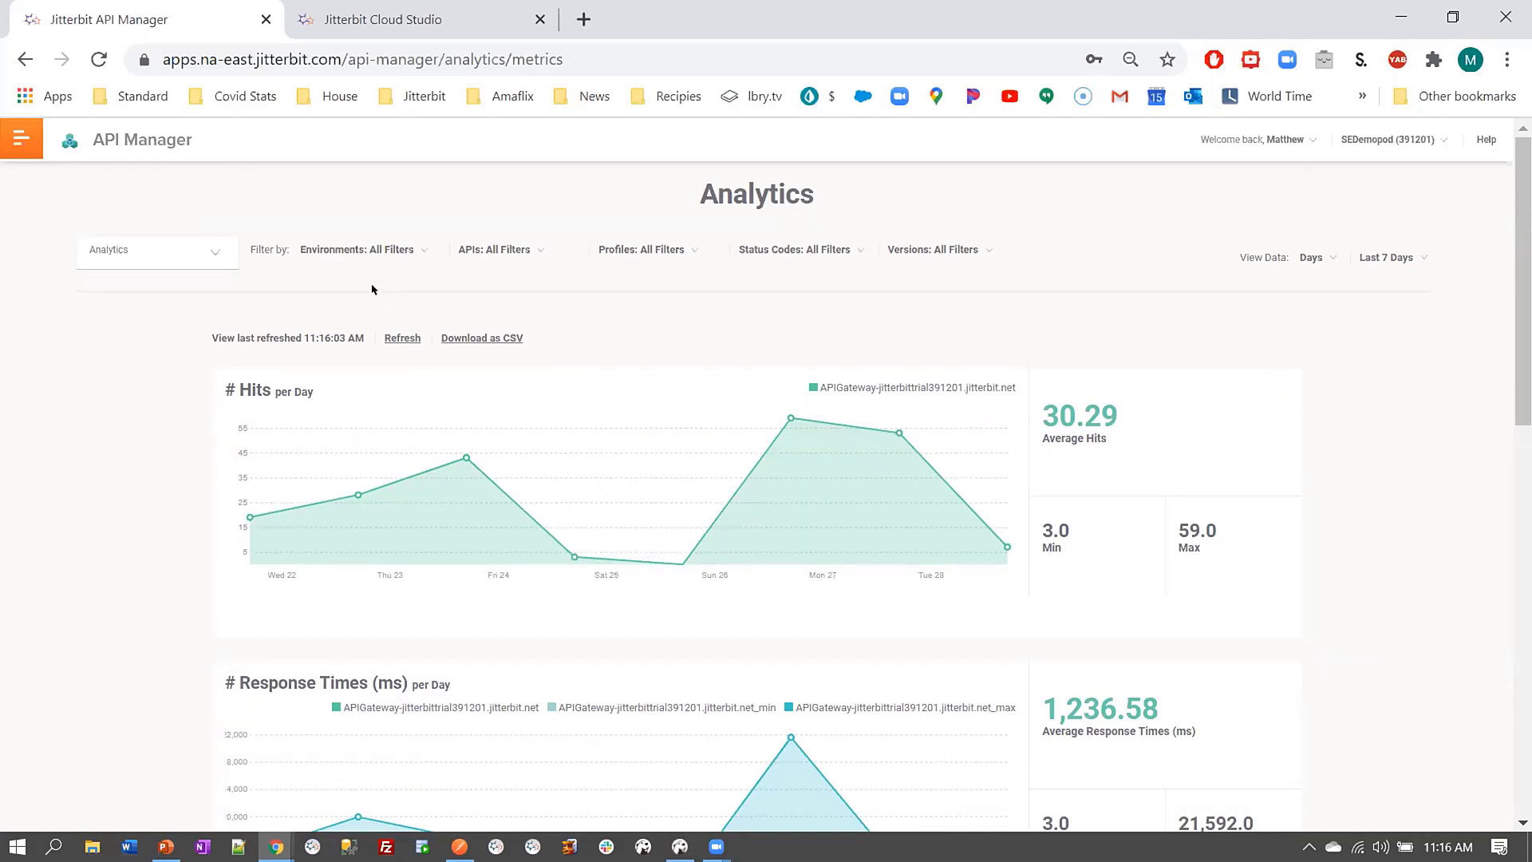
pyautogui.click(213, 255)
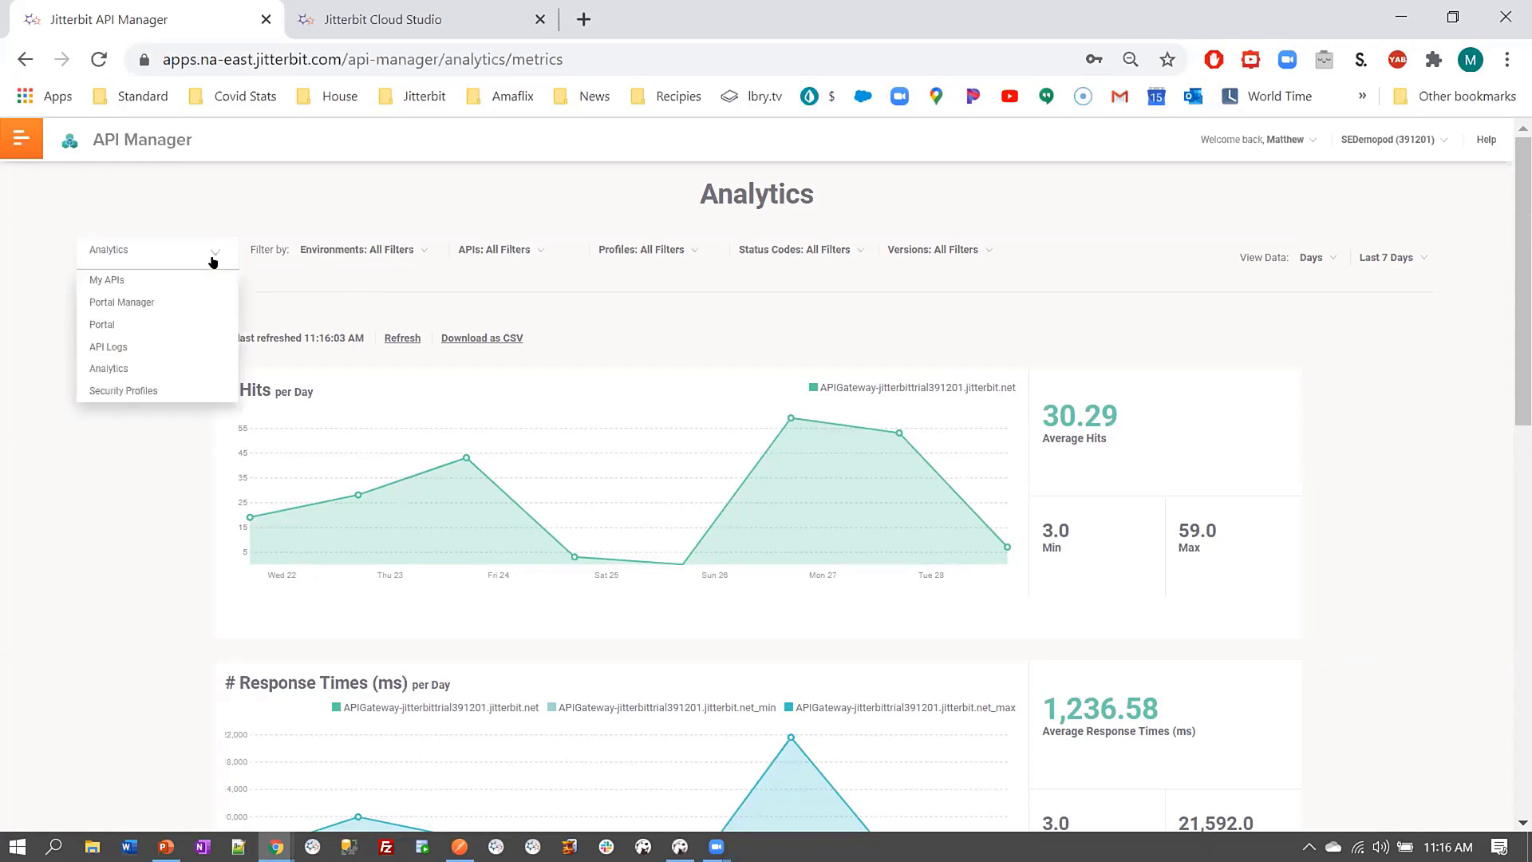
# Start a new profile from the Security Profiles list and bring up its Type choices
pyautogui.click(163, 391)
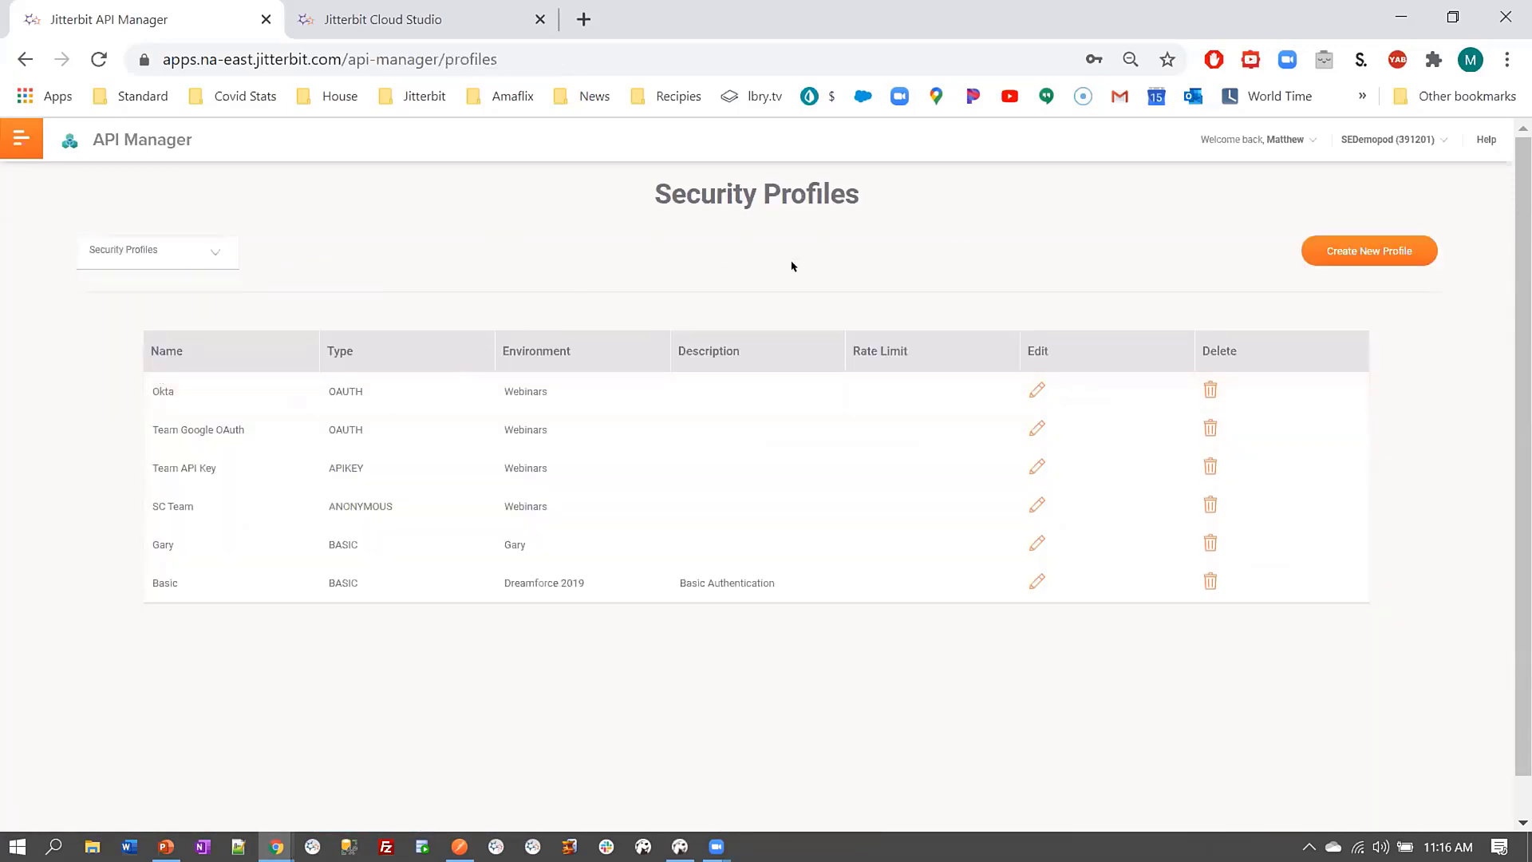
pyautogui.click(1321, 256)
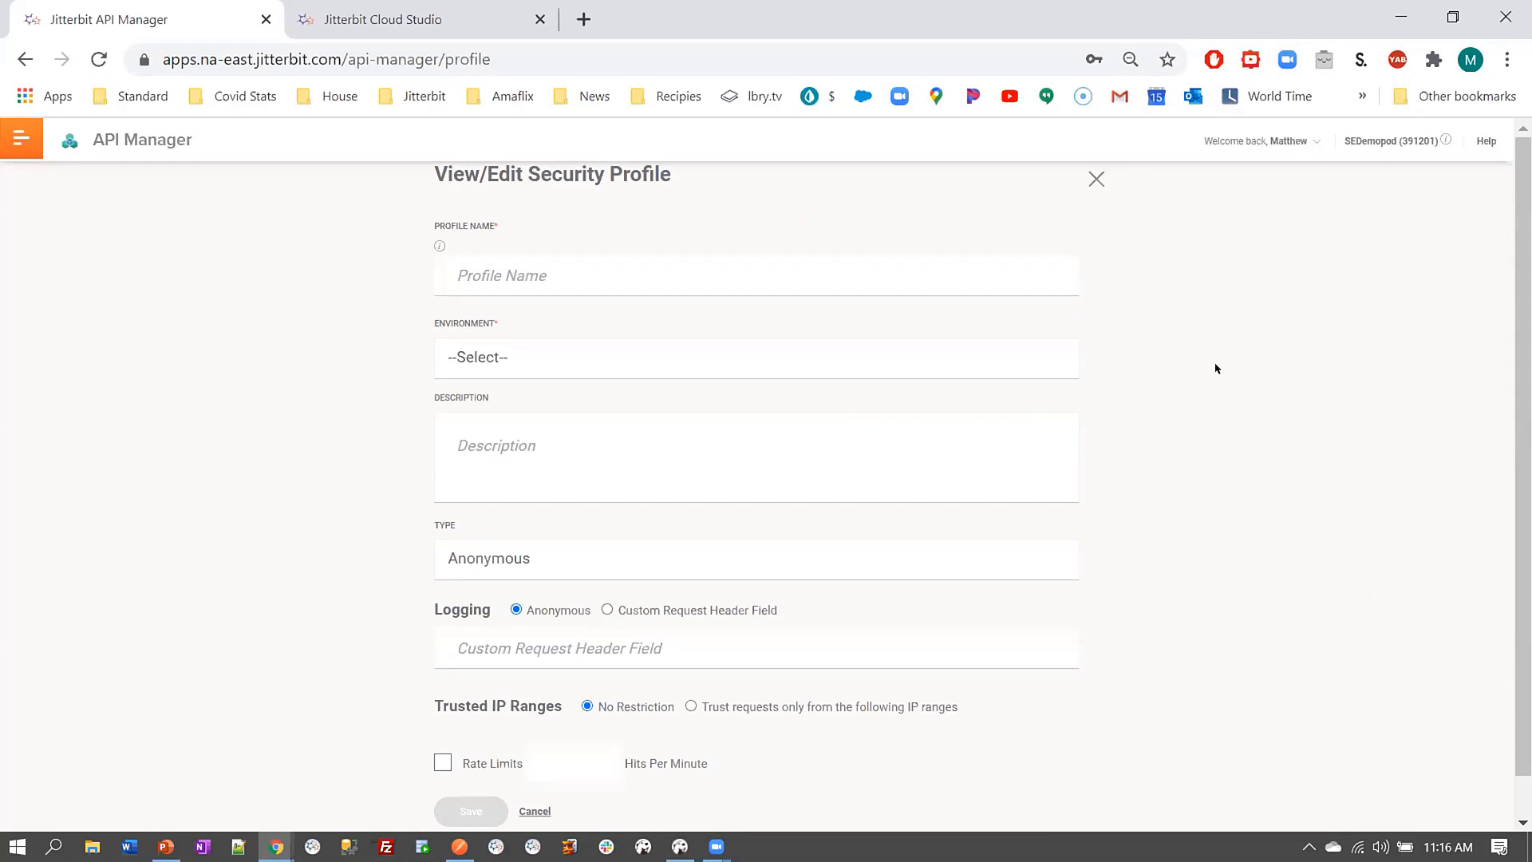
pyautogui.scroll(-1, 1216, 376)
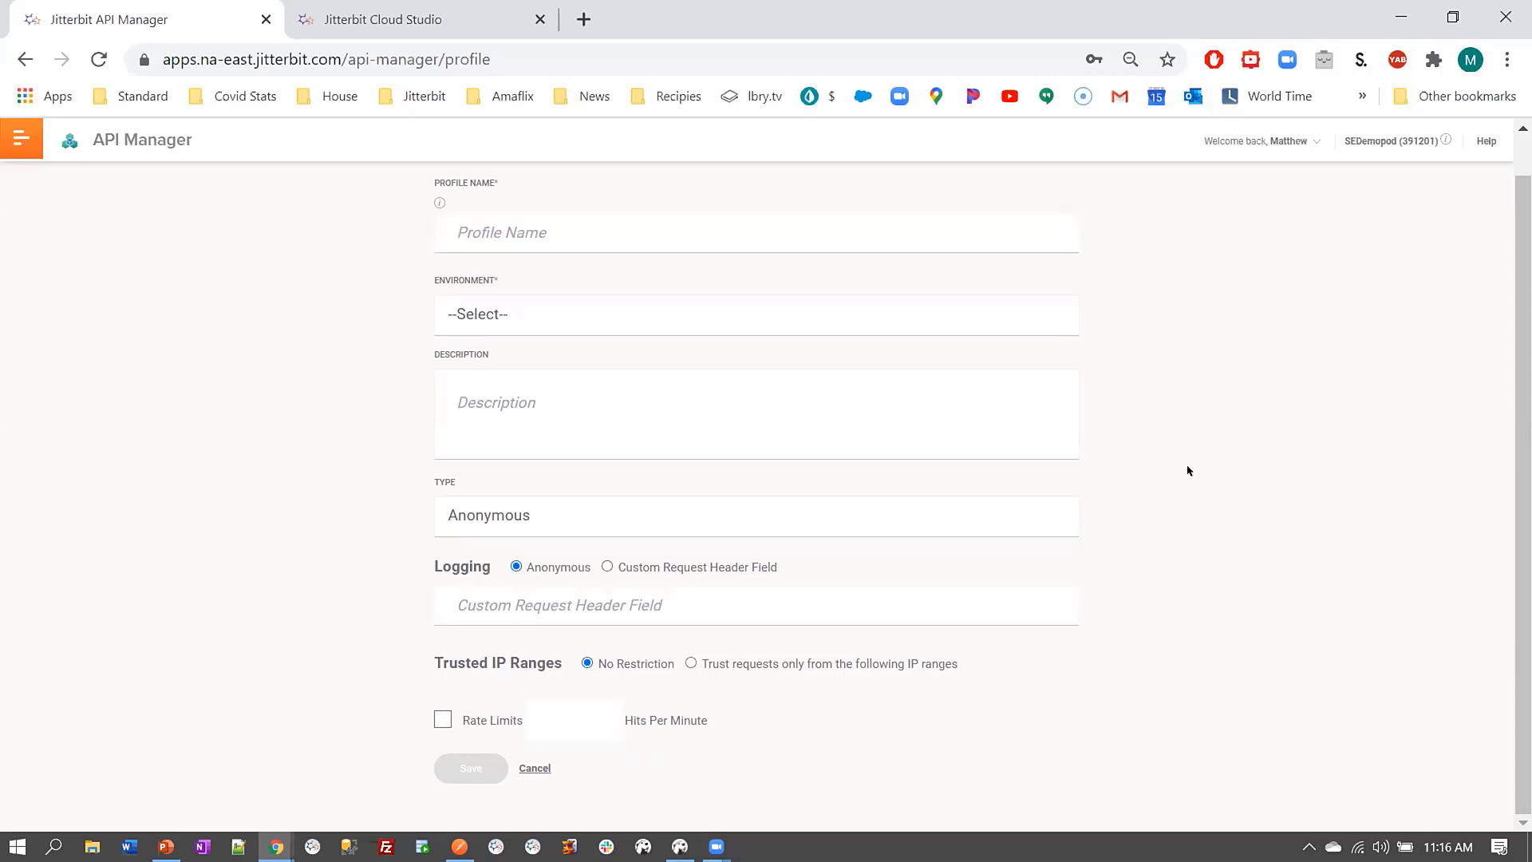
pyautogui.scroll(1, 1182, 468)
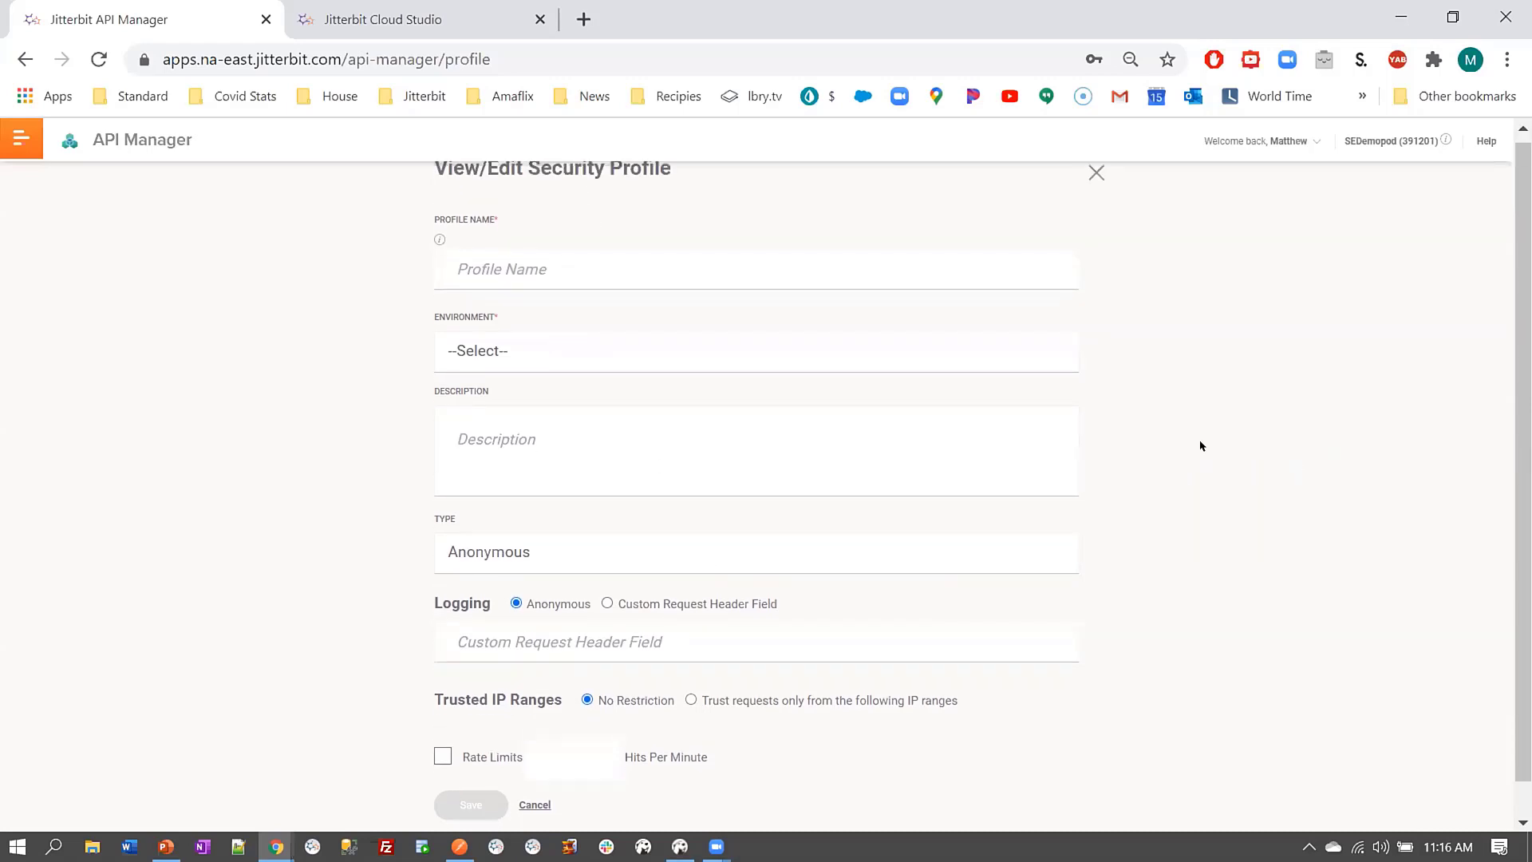
pyautogui.scroll(-1, 1197, 444)
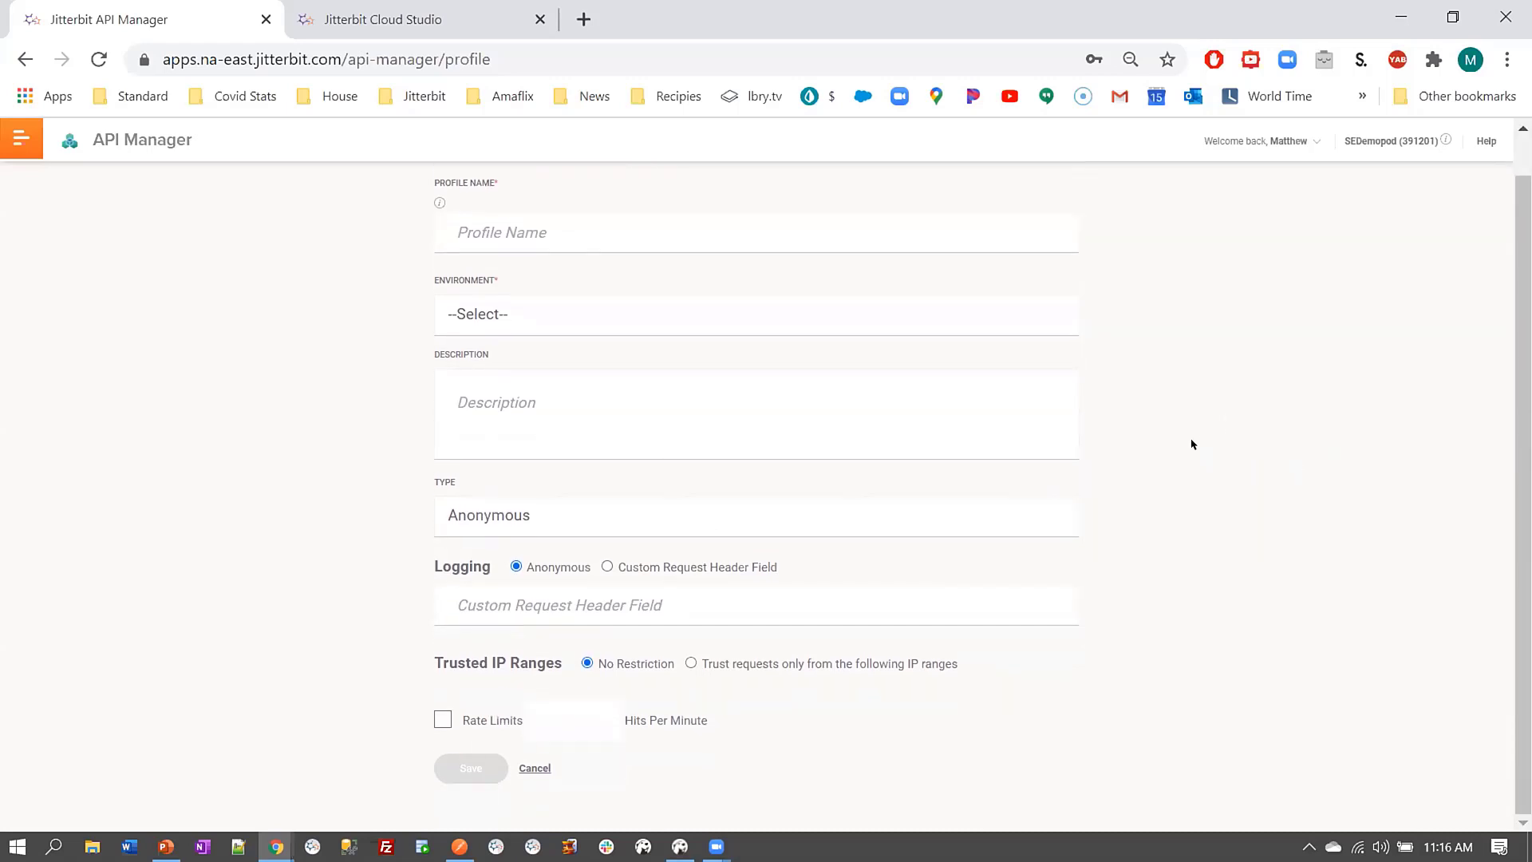
pyautogui.click(746, 520)
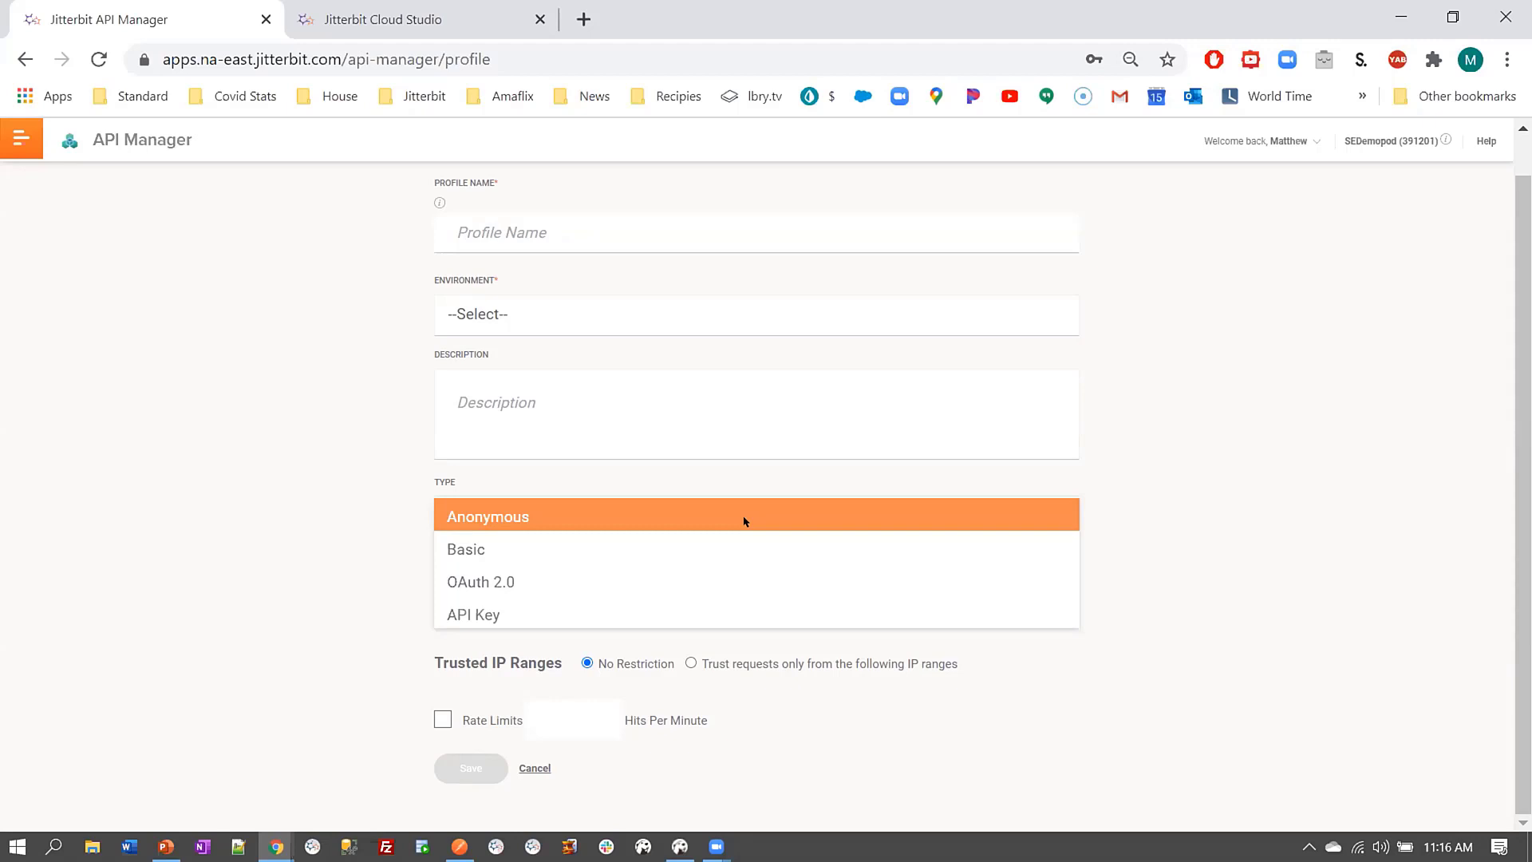
# Set the draft profile's type to OAuth 2.0 with Okta as provider
pyautogui.click(714, 582)
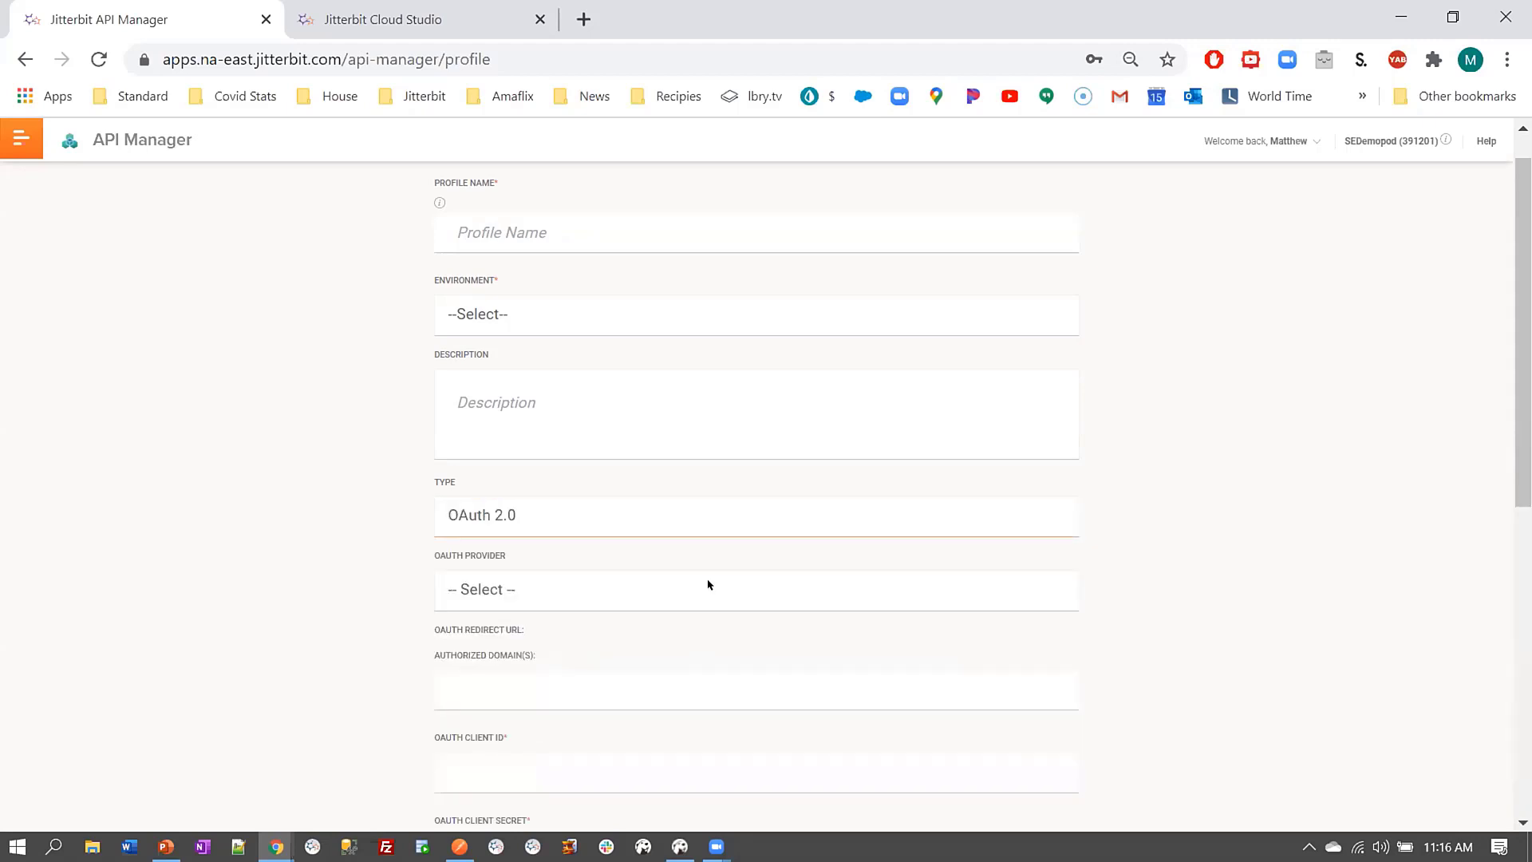
pyautogui.click(795, 581)
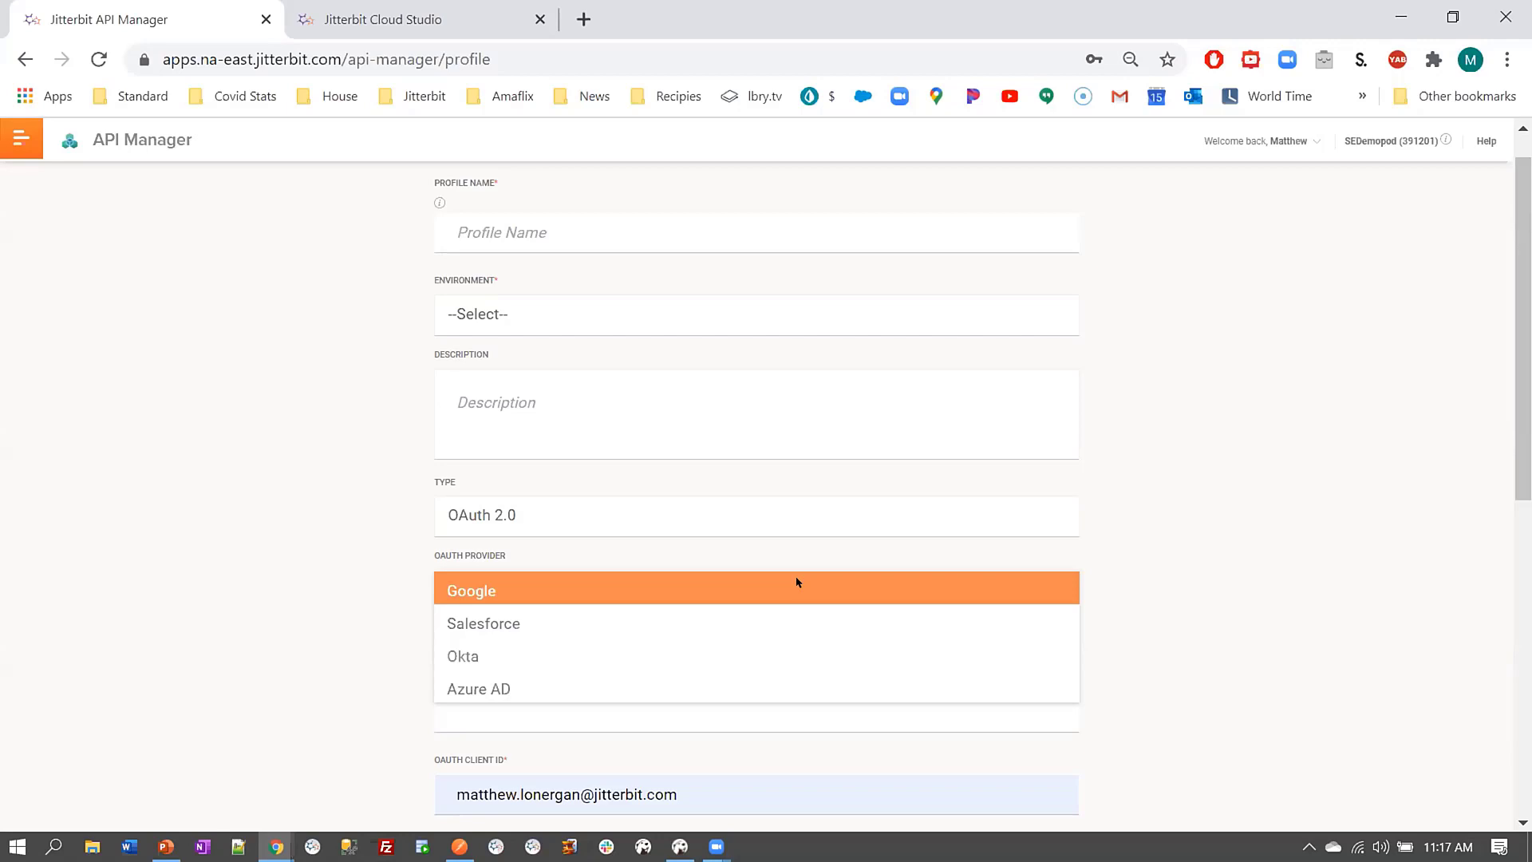
pyautogui.click(761, 650)
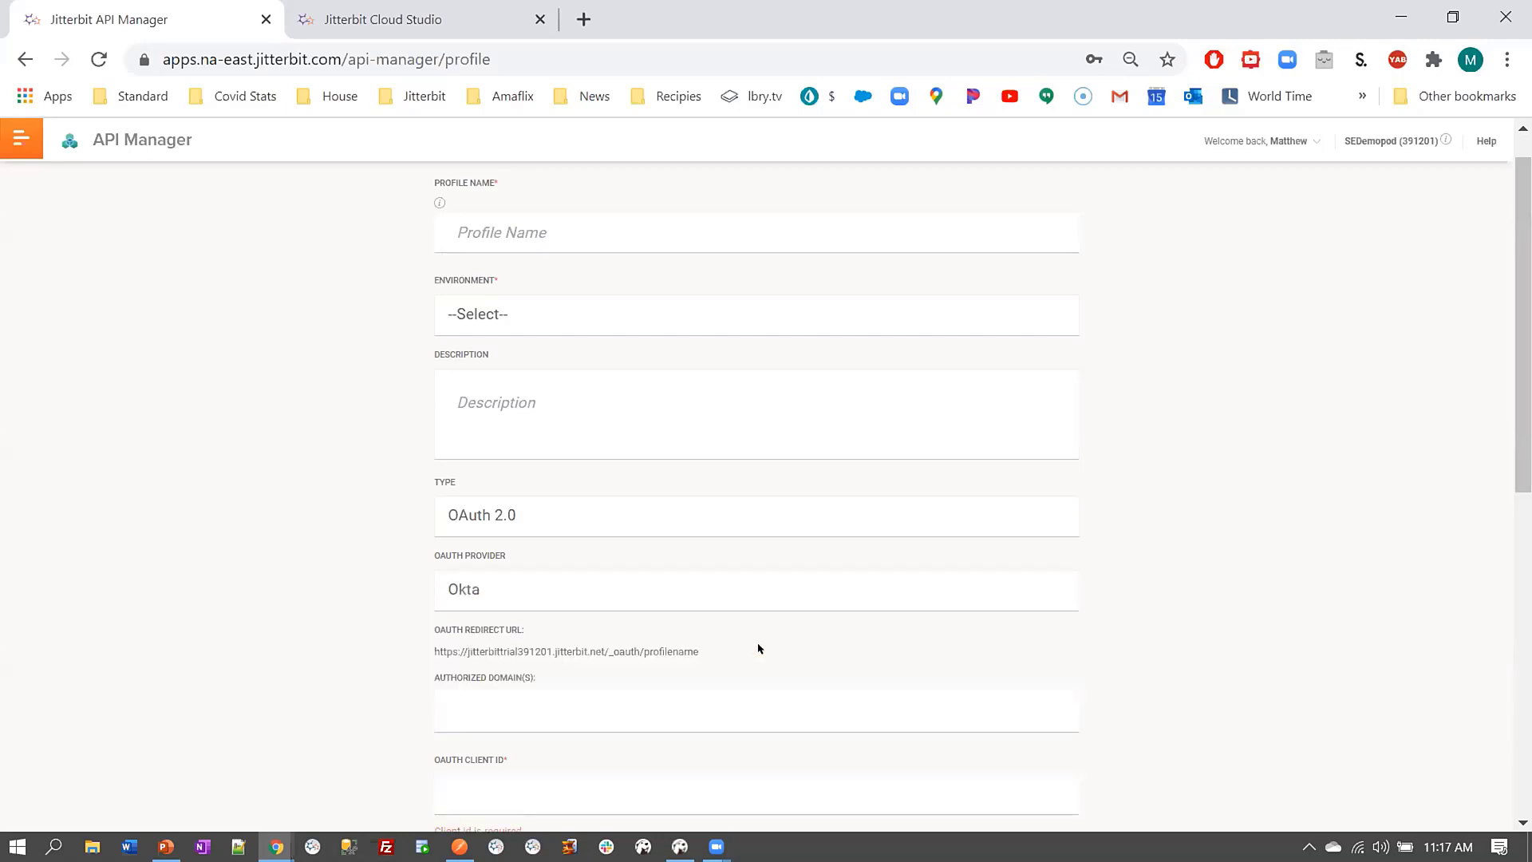
# Look over the Okta profile settings, then close the form without saving
pyautogui.scroll(-2, 1181, 496)
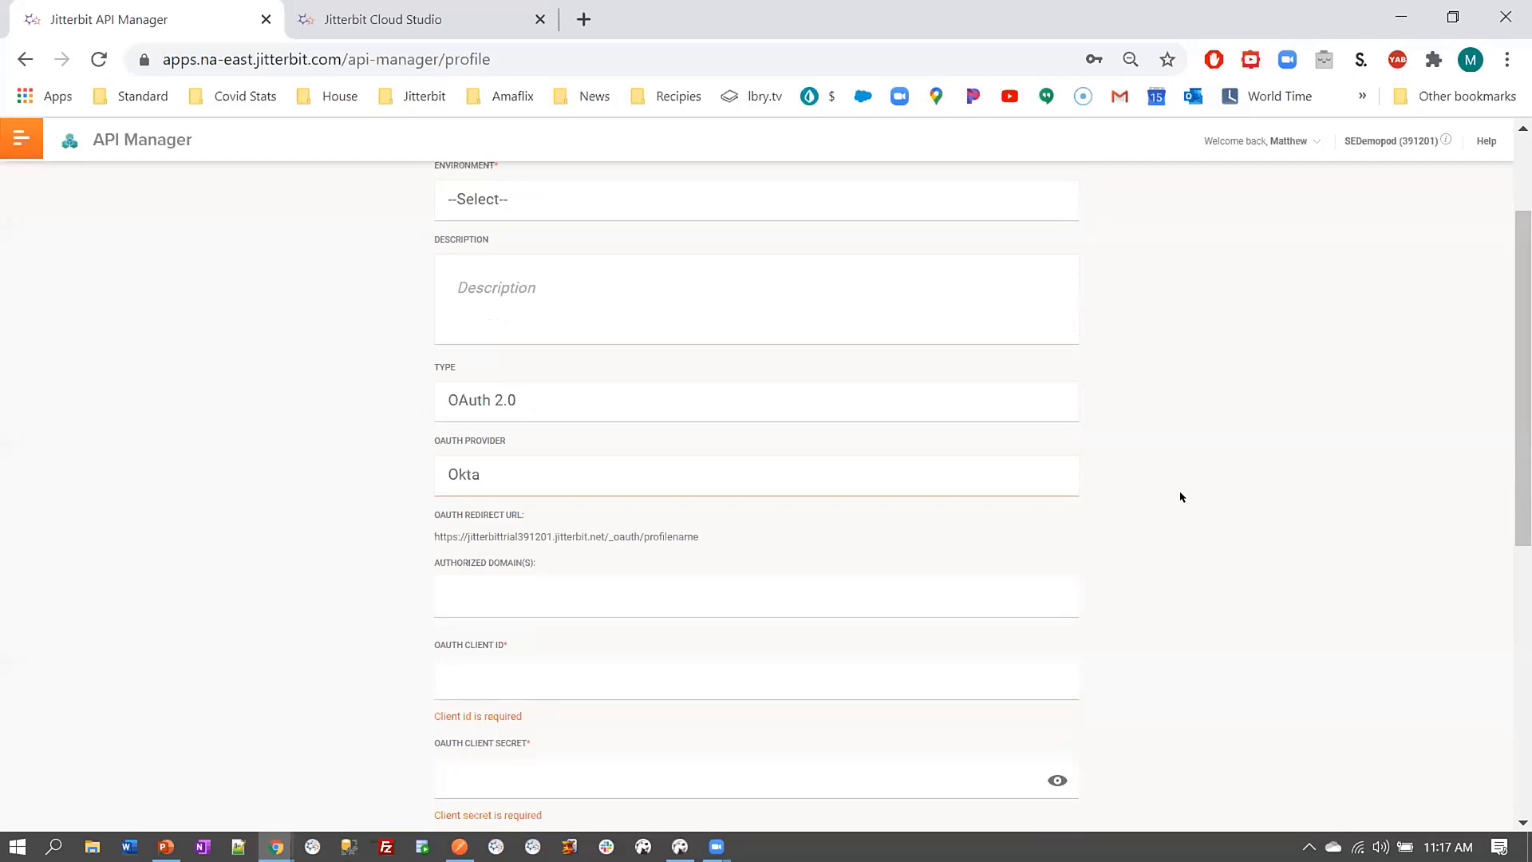
pyautogui.scroll(-4, 1181, 502)
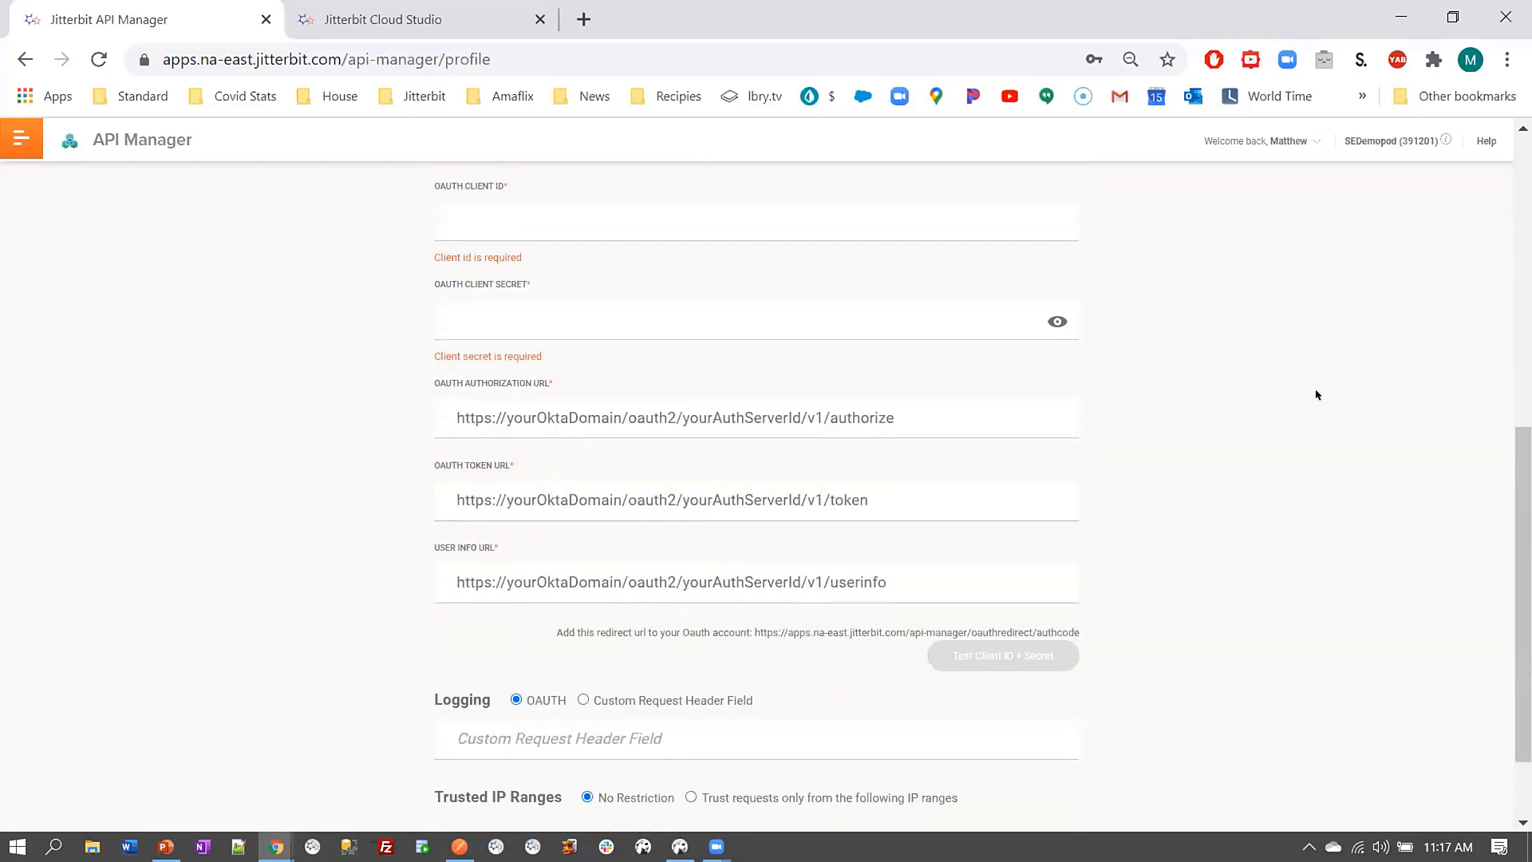
pyautogui.scroll(2, 1268, 390)
pyautogui.scroll(1, 1264, 393)
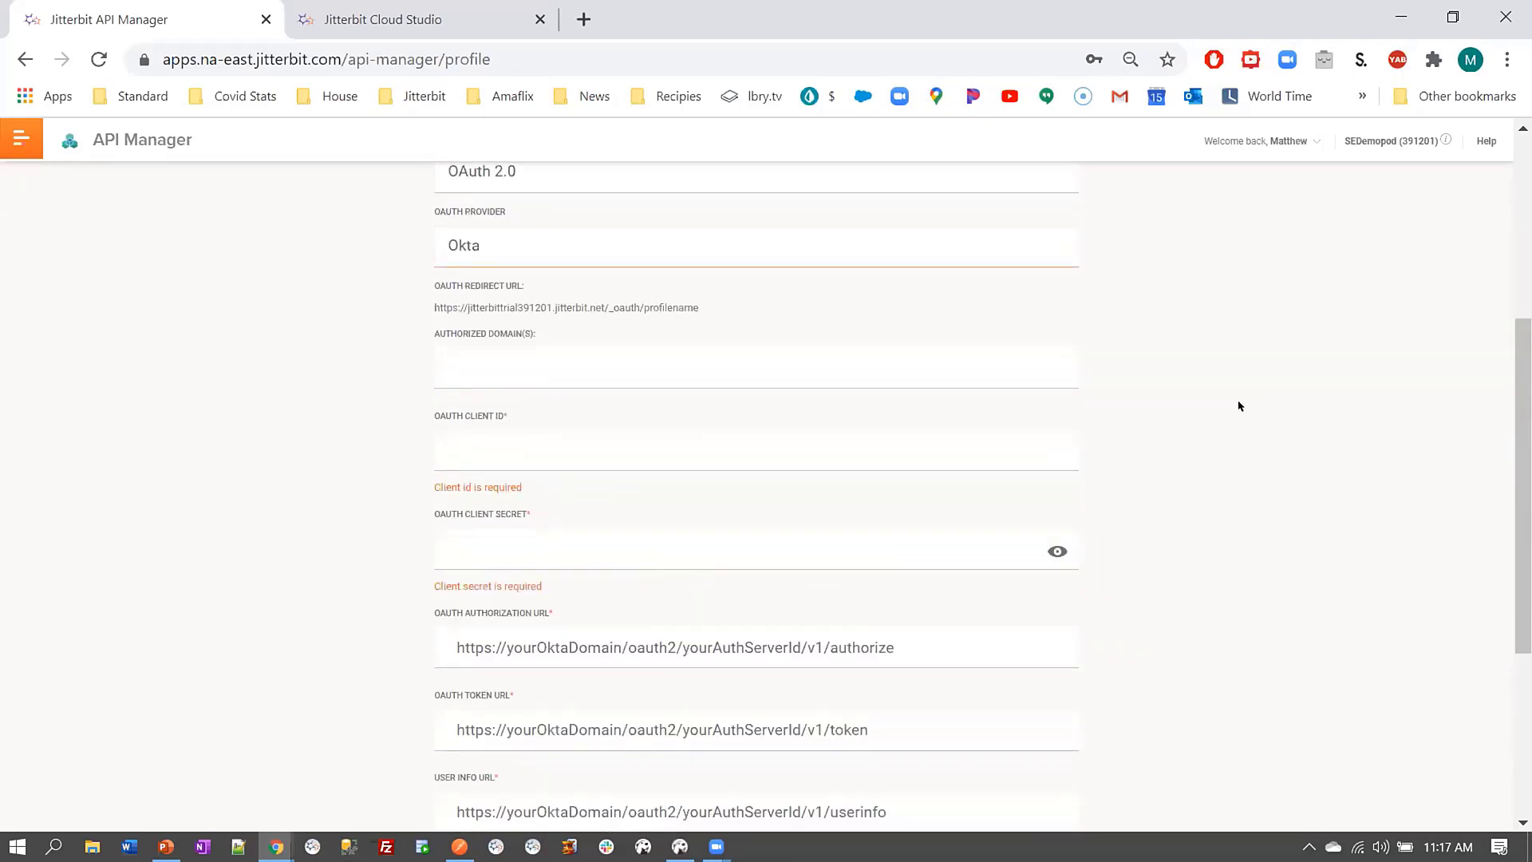
pyautogui.scroll(-3, 307, 478)
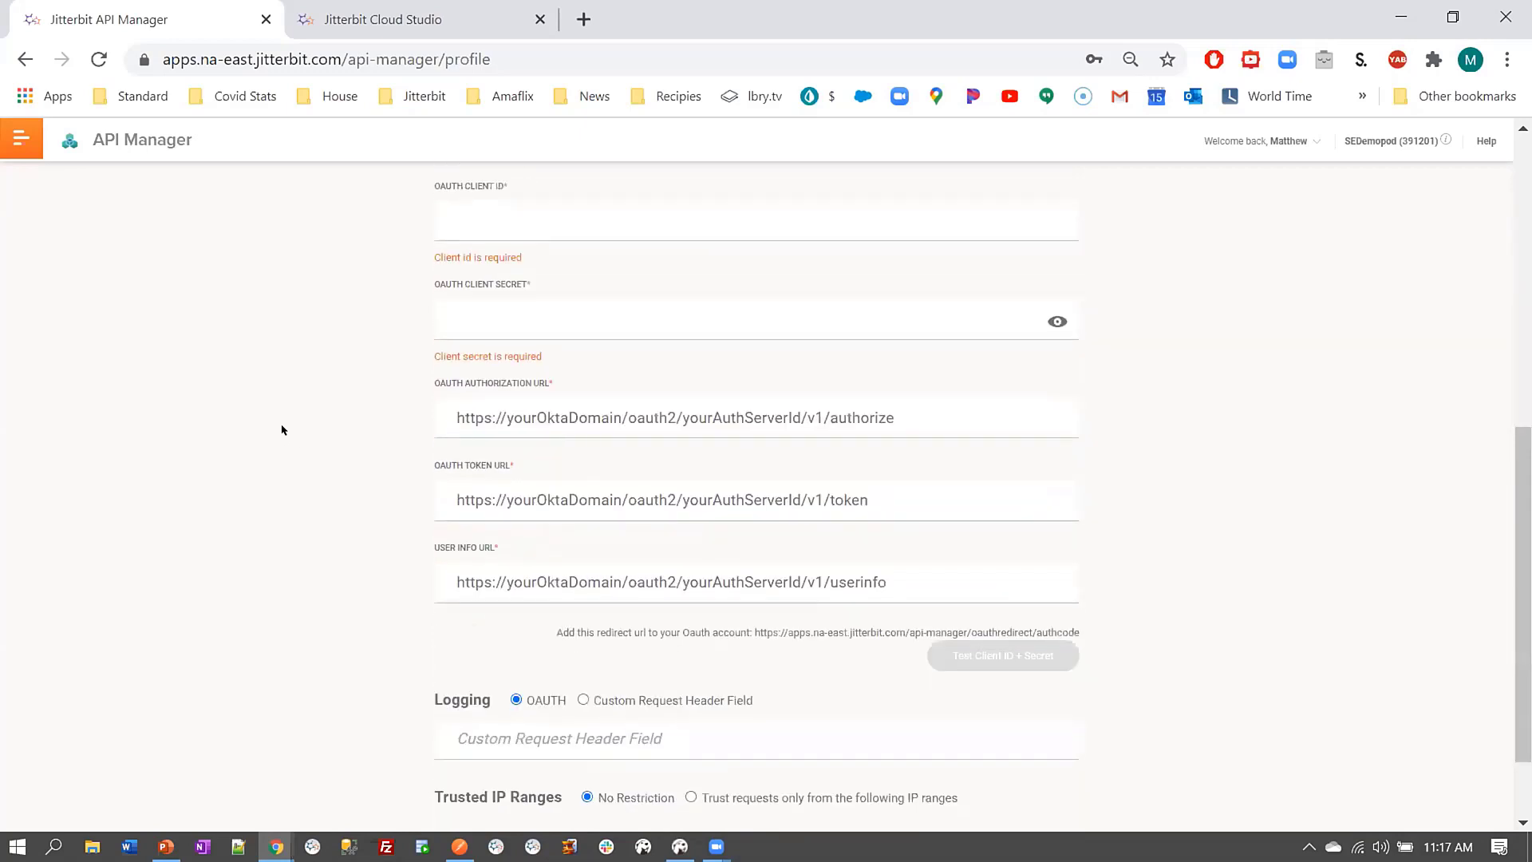
pyautogui.scroll(-1, 281, 470)
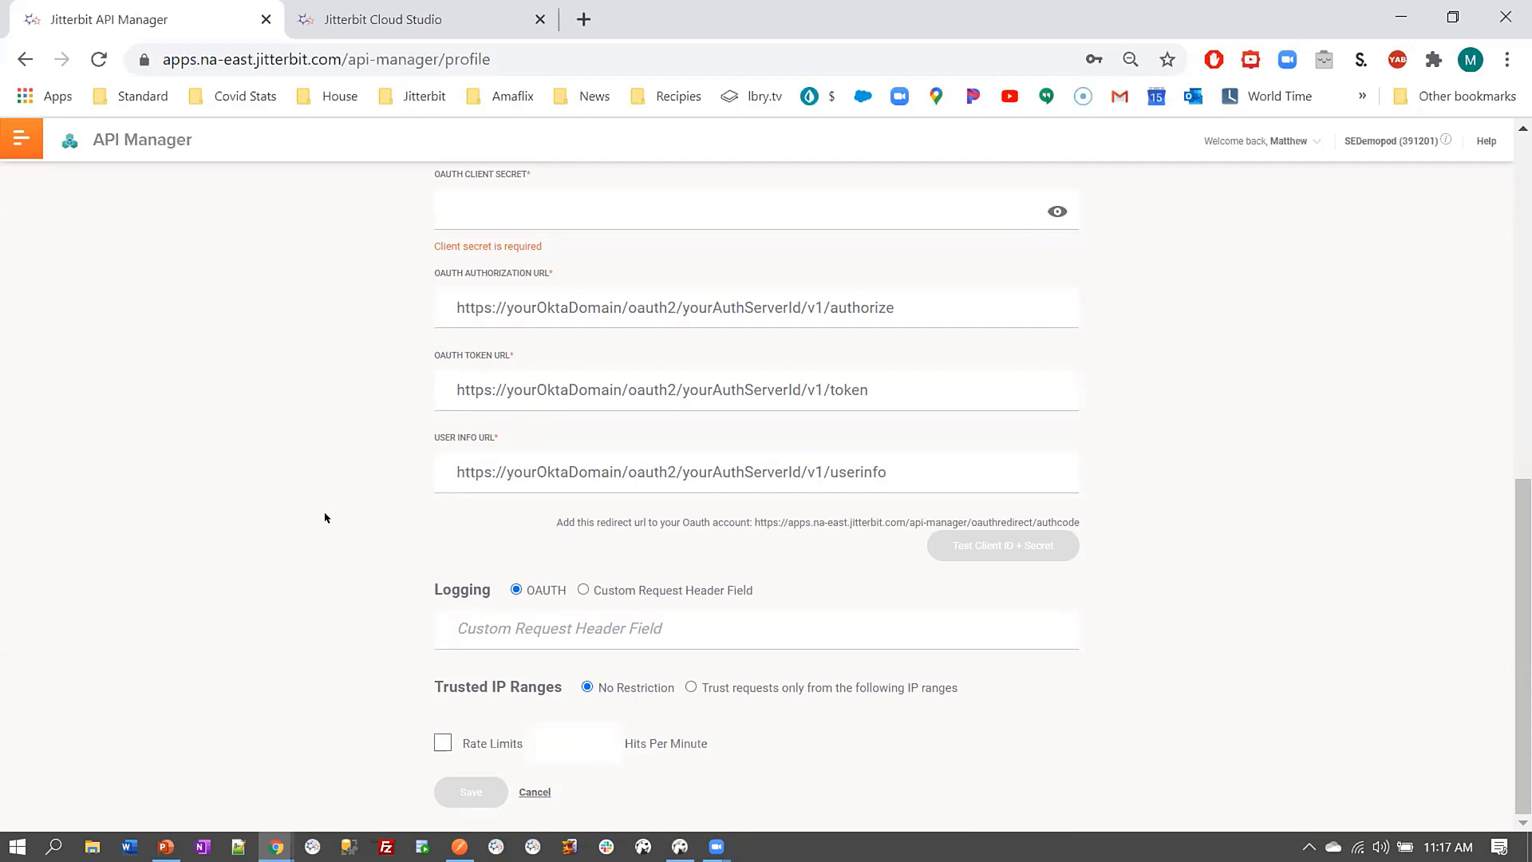
pyautogui.scroll(9, 328, 511)
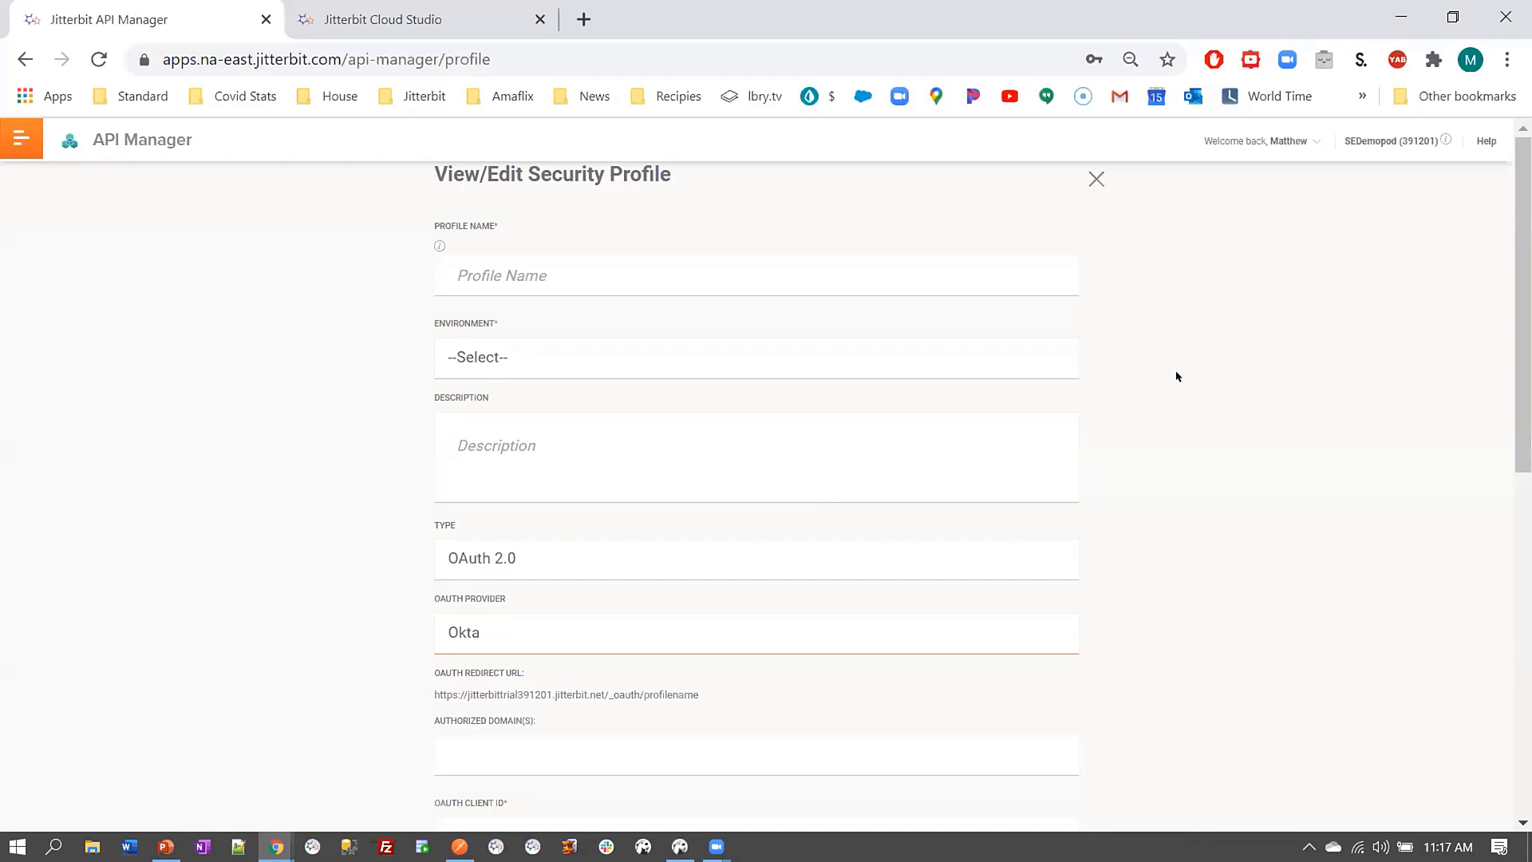
pyautogui.click(1091, 185)
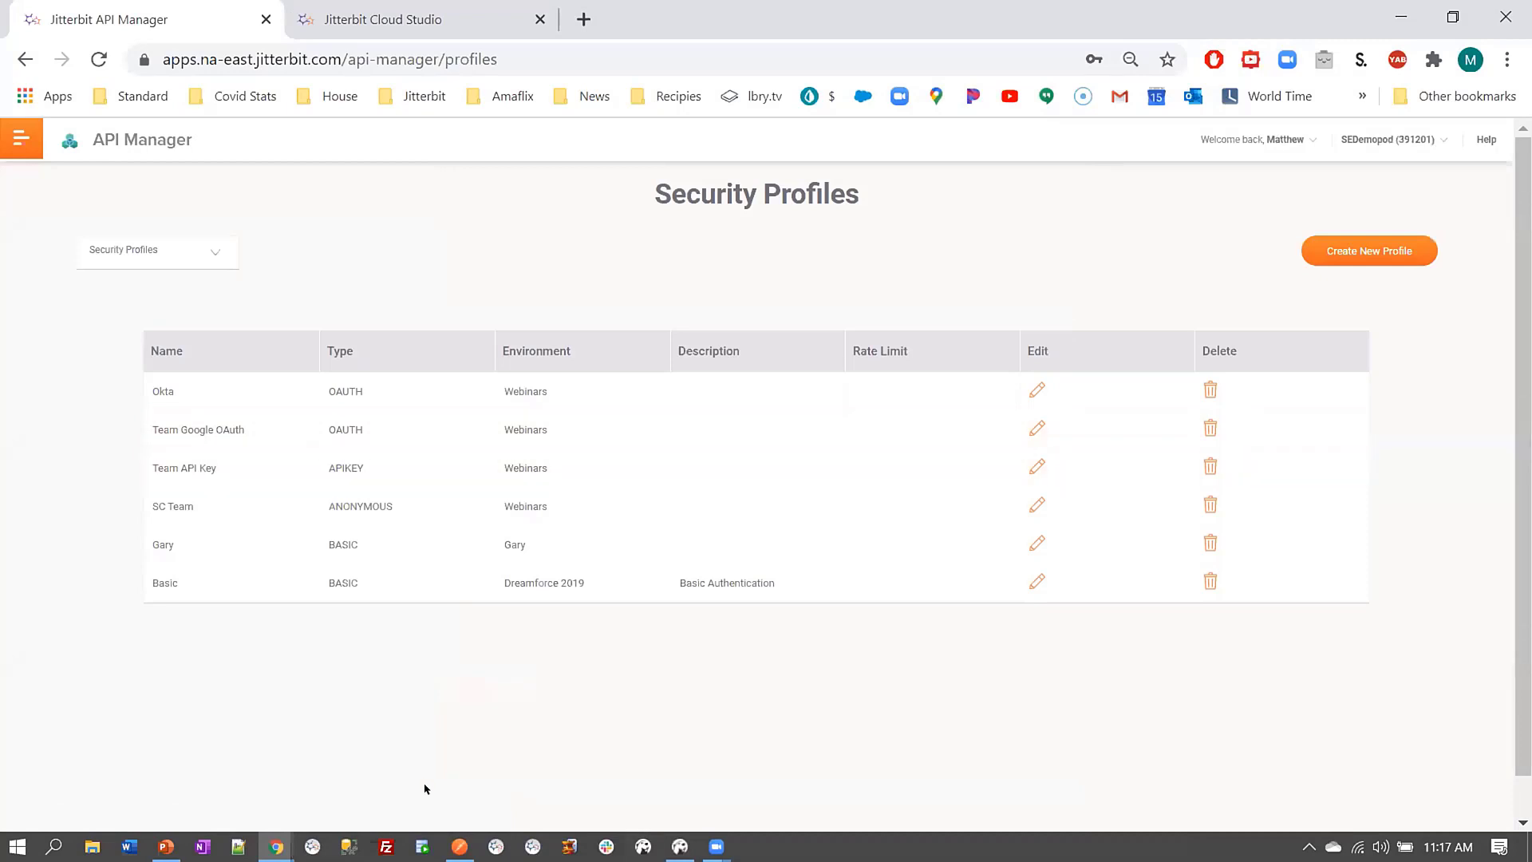
# Load the copied Webinars/1.0/SFID API URL in the incognito Chrome window
pyautogui.click(275, 848)
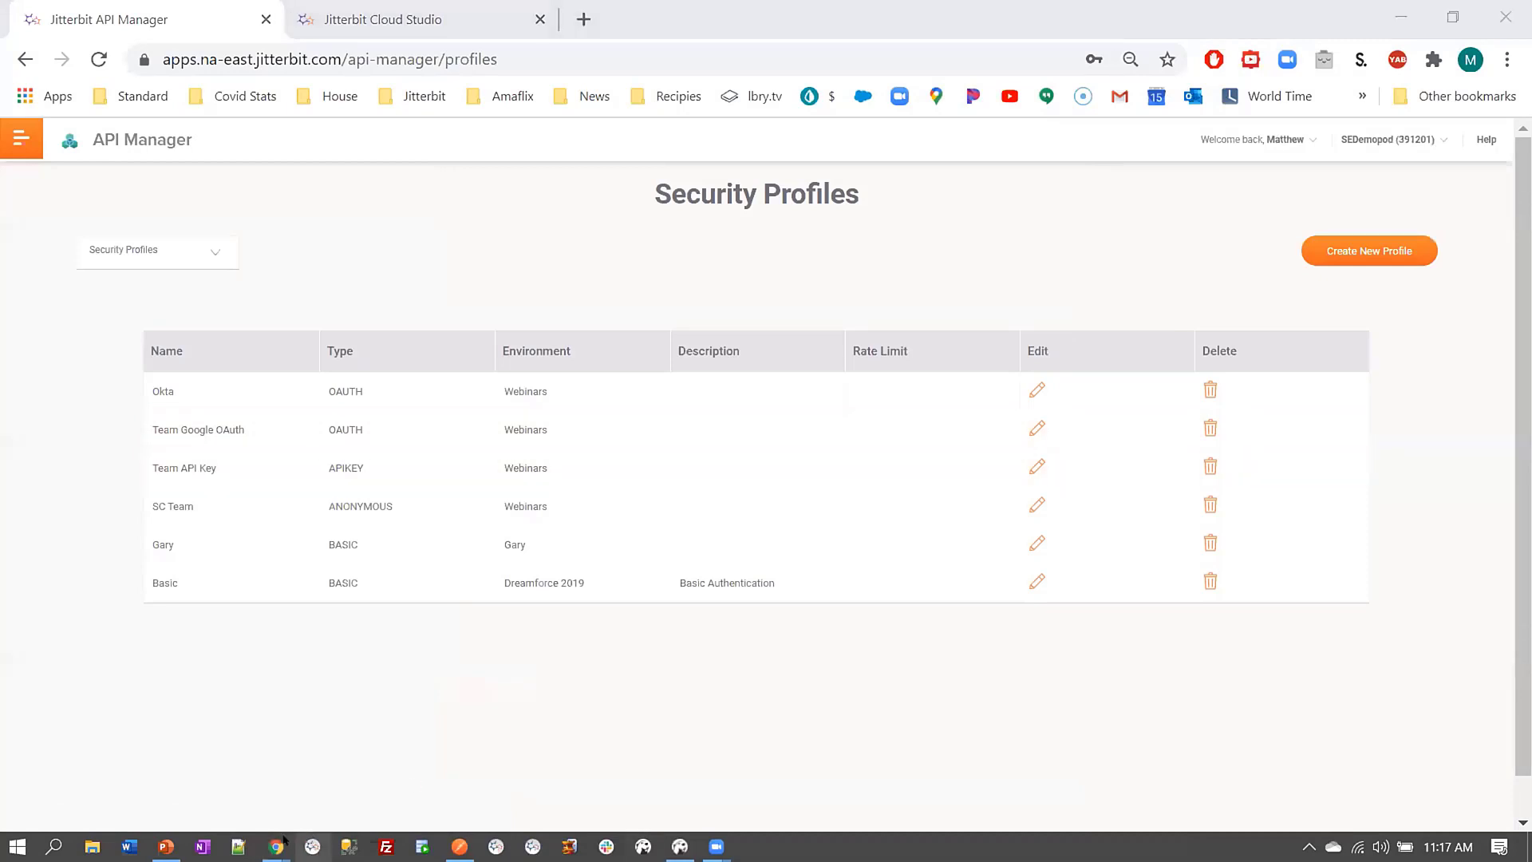
pyautogui.moveTo(278, 845)
pyautogui.click(350, 786)
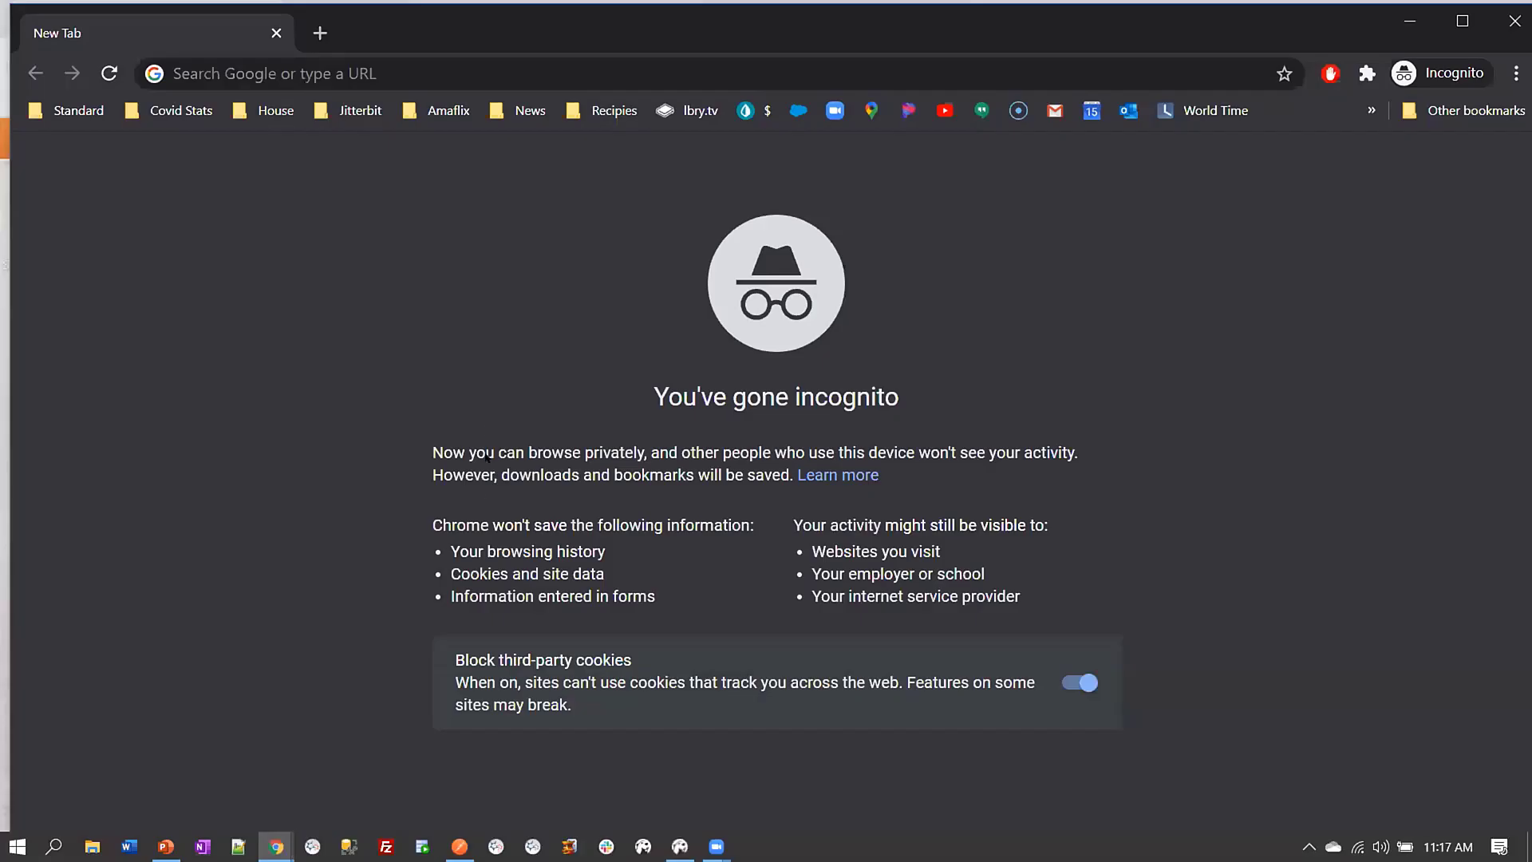
pyautogui.click(432, 61)
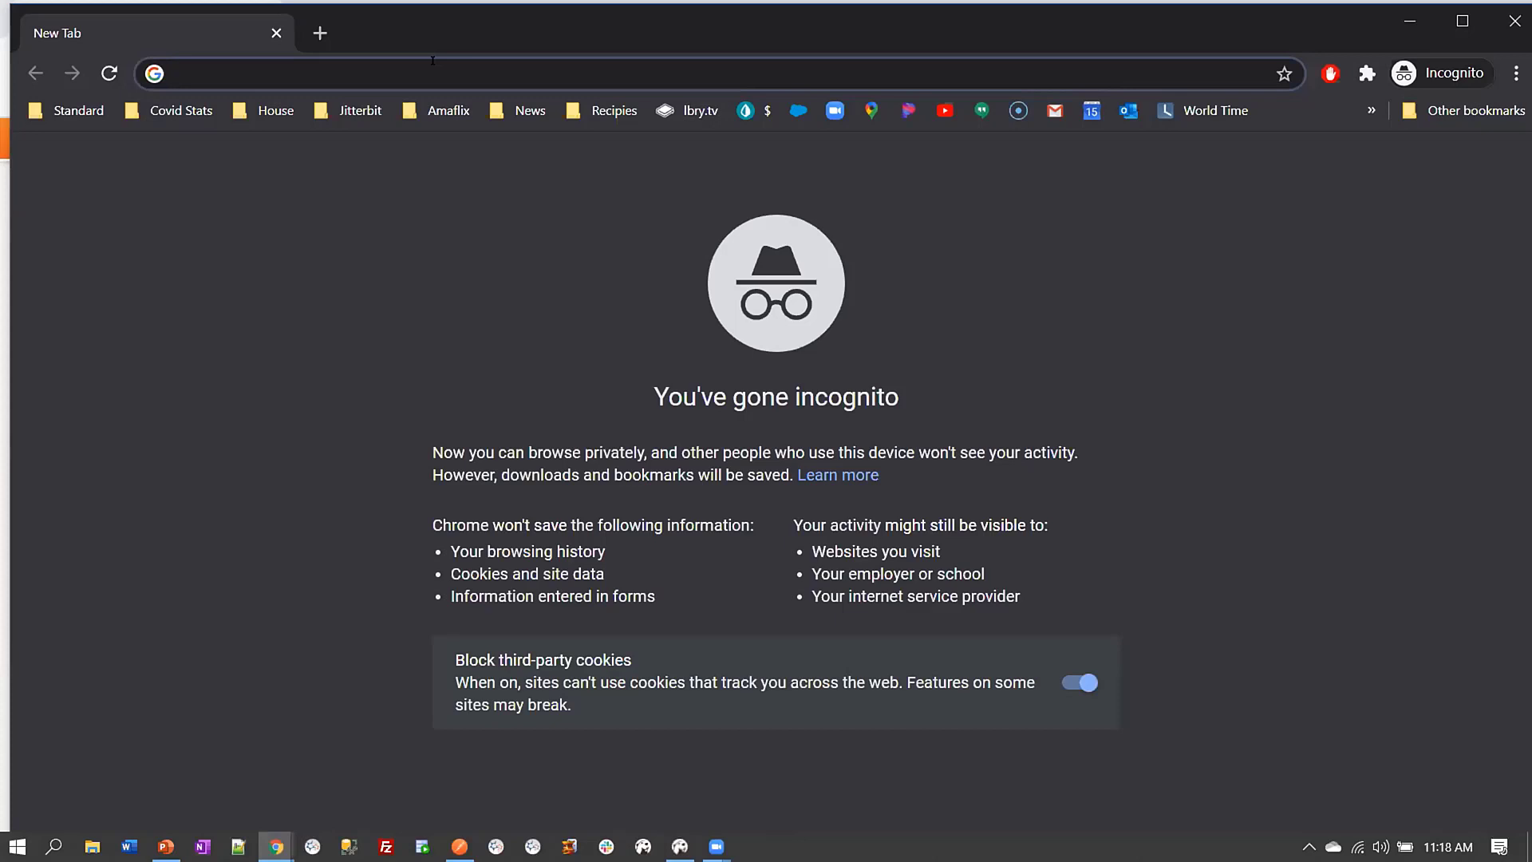
pyautogui.write('https://jitterbitTRIAL391201.jitterbit.net/Webinars/1.0/SFID')
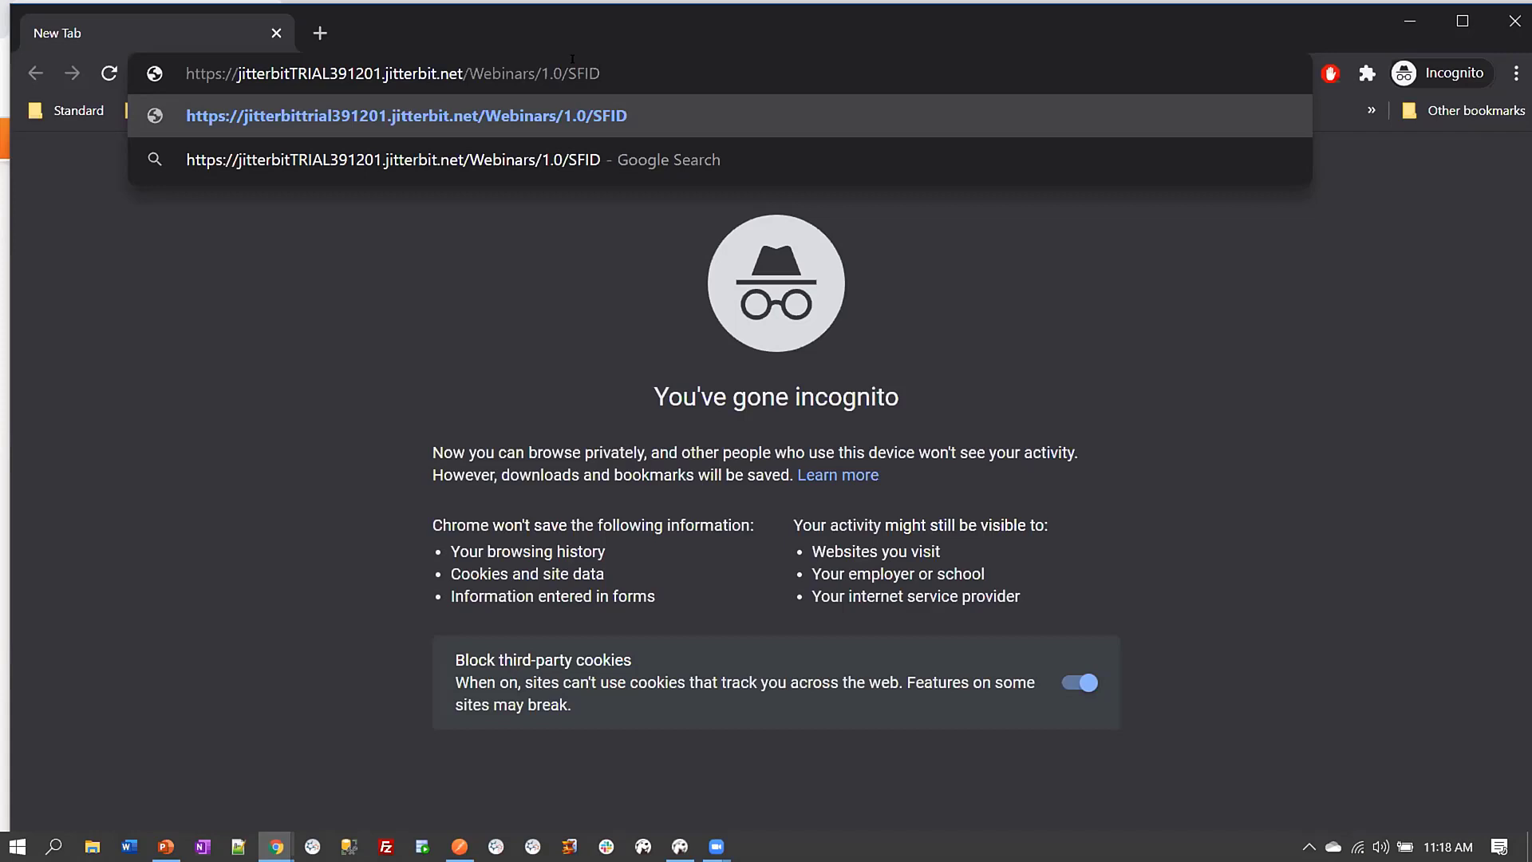
pyautogui.press('Return')
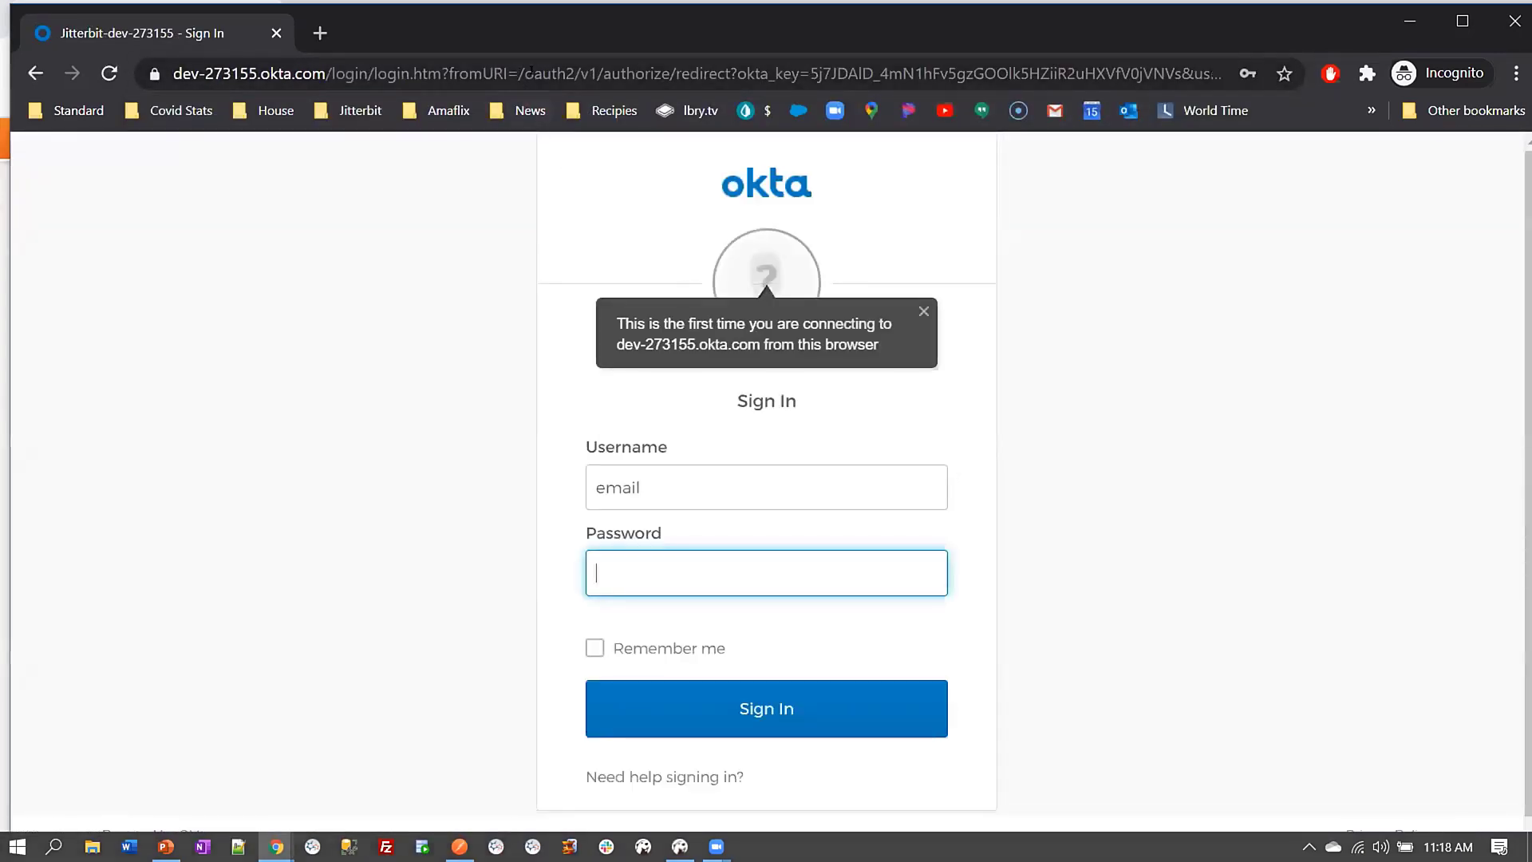
# Sign in to Okta using the saved username and password to get the SFID response
pyautogui.click(713, 482)
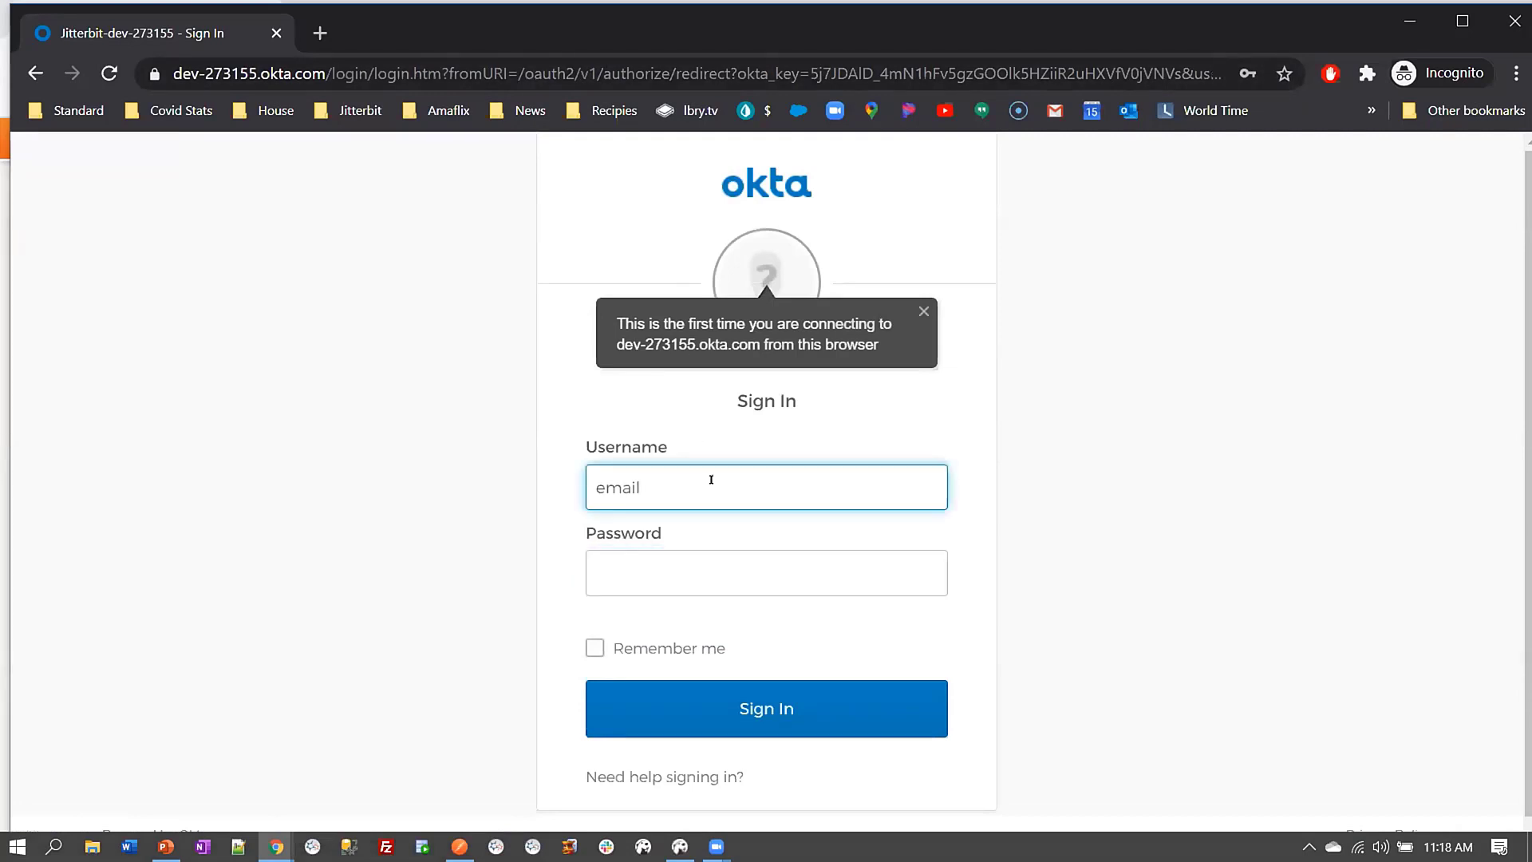
pyautogui.press('BackSpace')
pyautogui.press('BackSpace')
pyautogui.press('BackSpace')
pyautogui.press('BackSpace')
pyautogui.press('BackSpace')
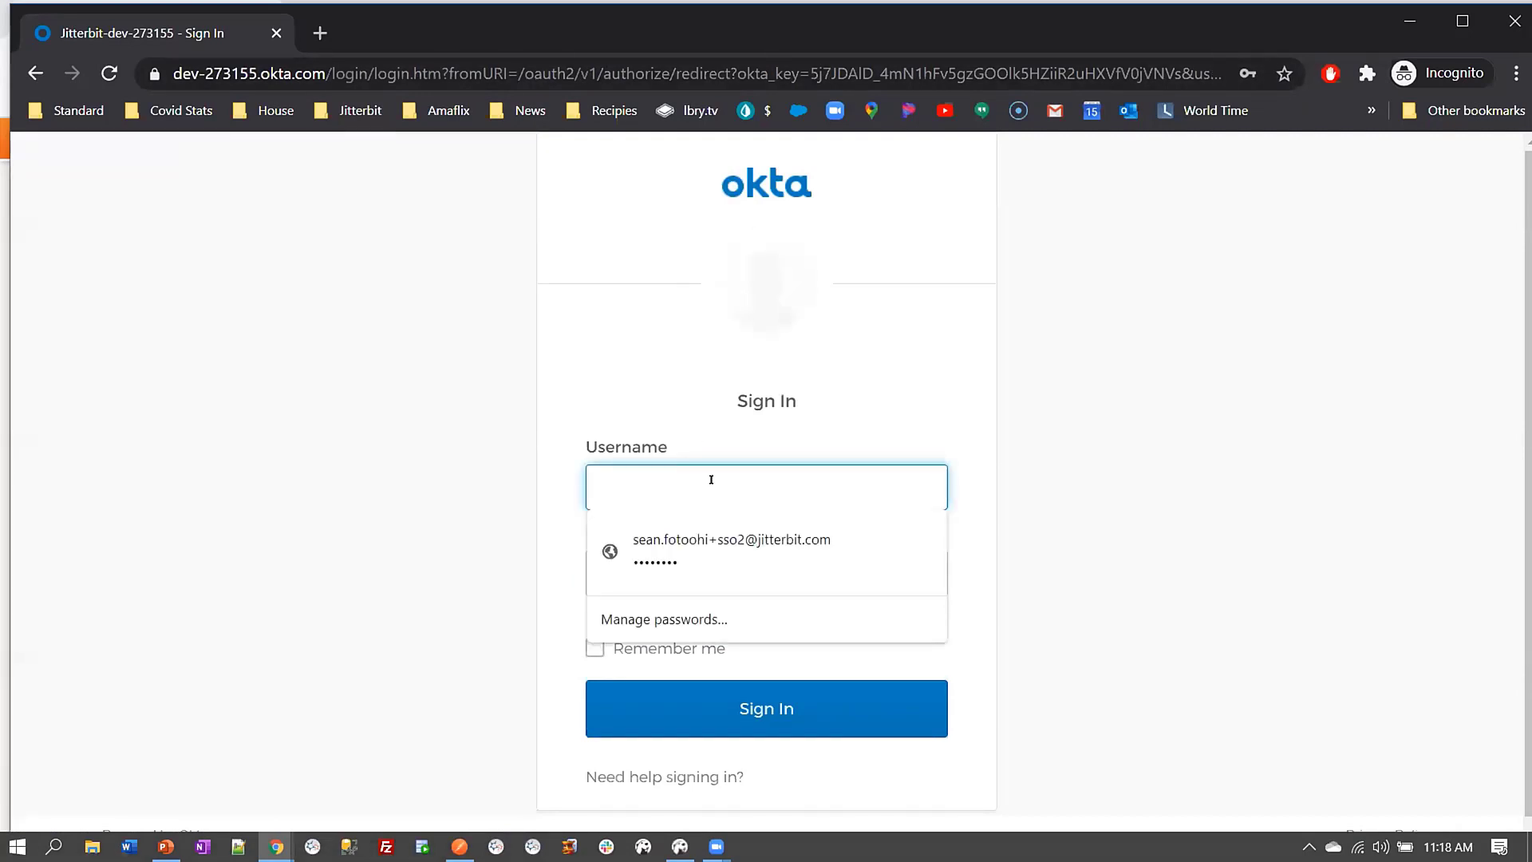
pyautogui.click(759, 543)
pyautogui.click(750, 559)
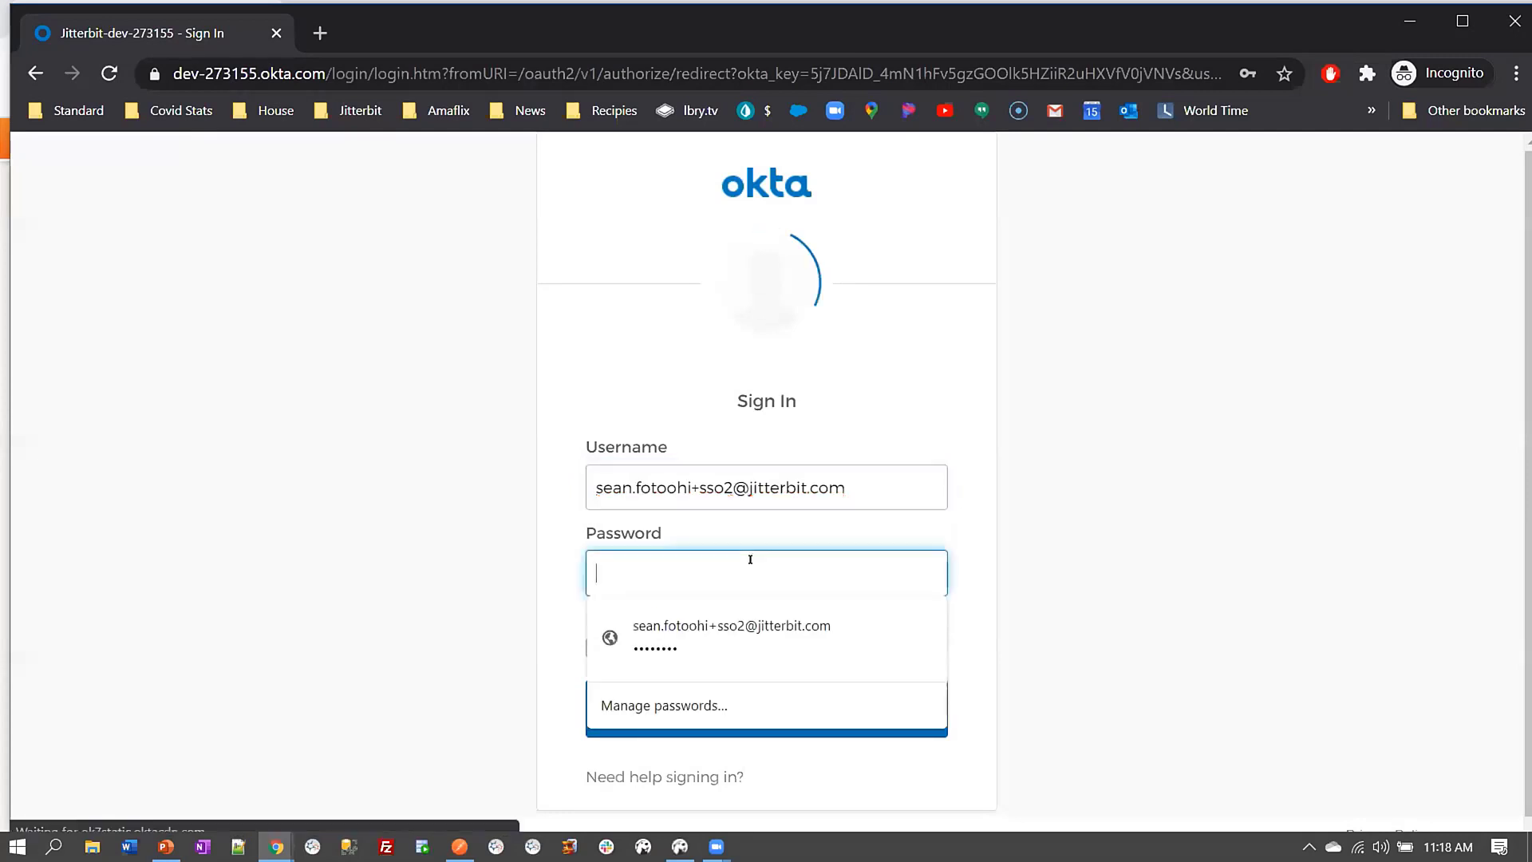
pyautogui.click(786, 636)
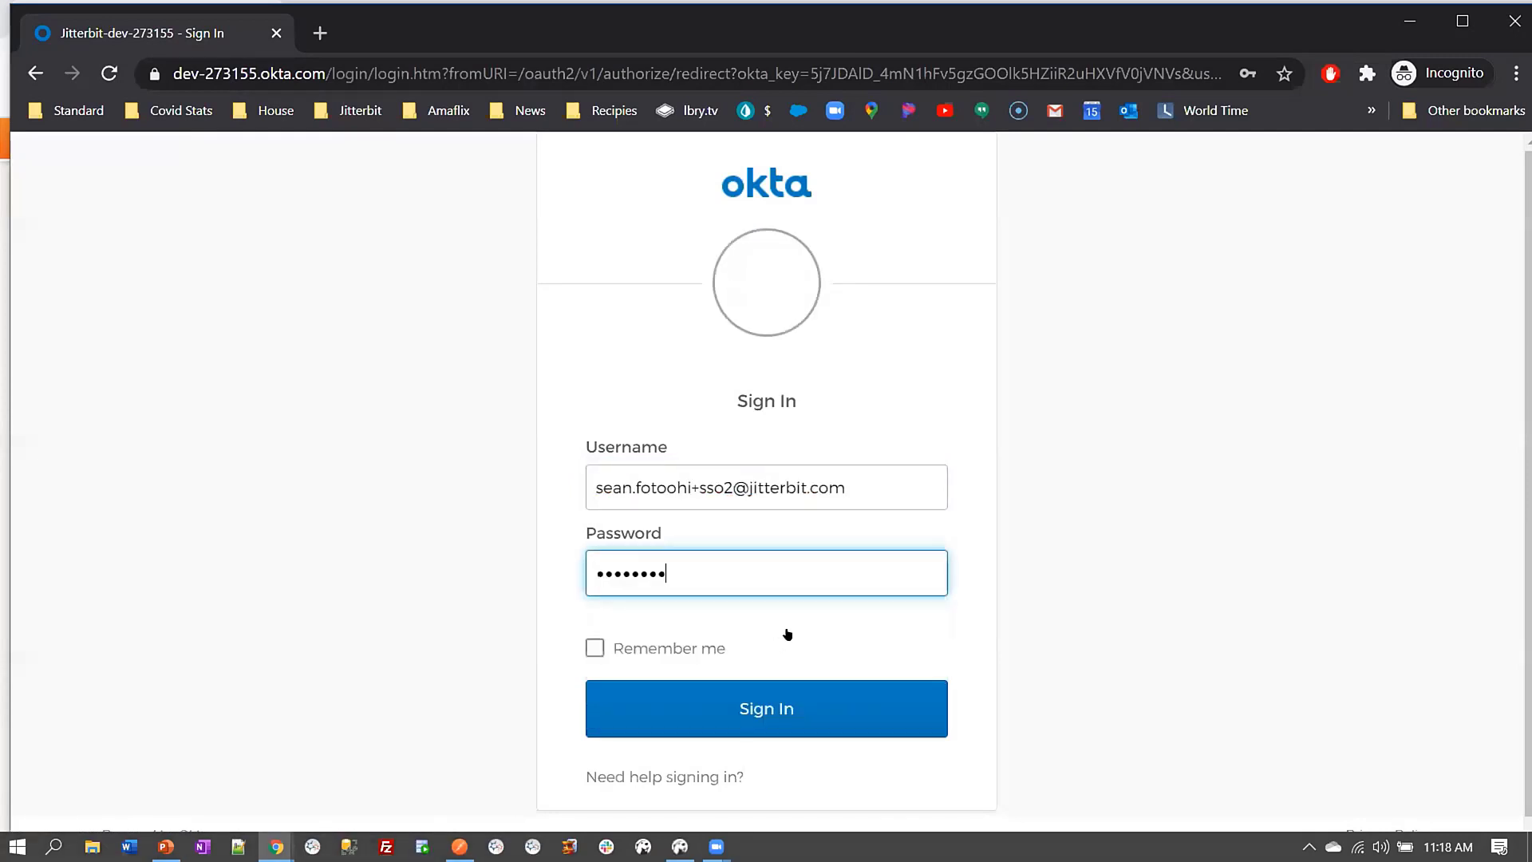
pyautogui.click(782, 702)
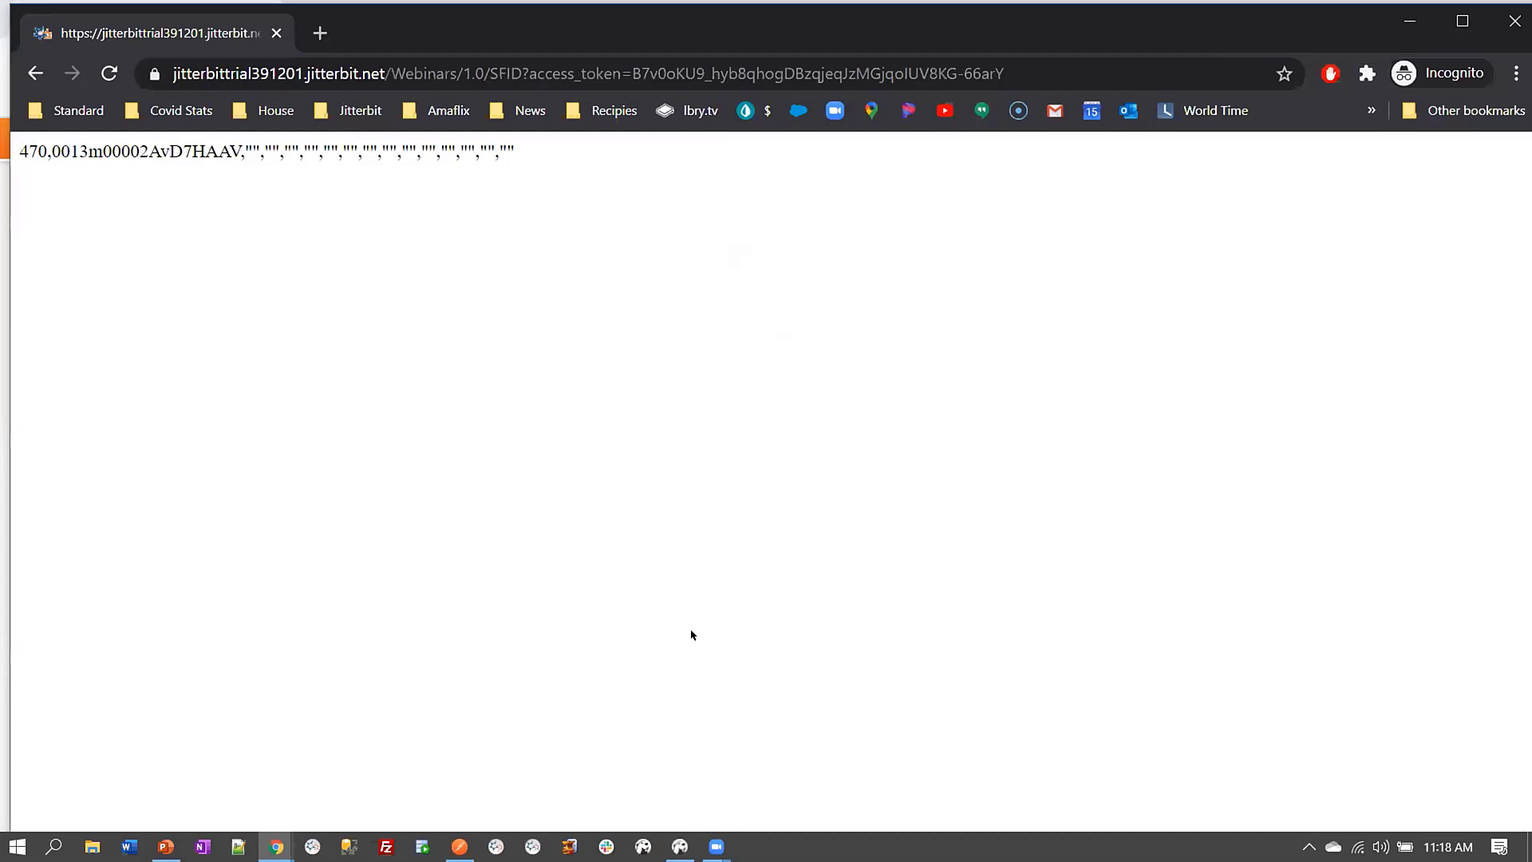
pyautogui.click(679, 848)
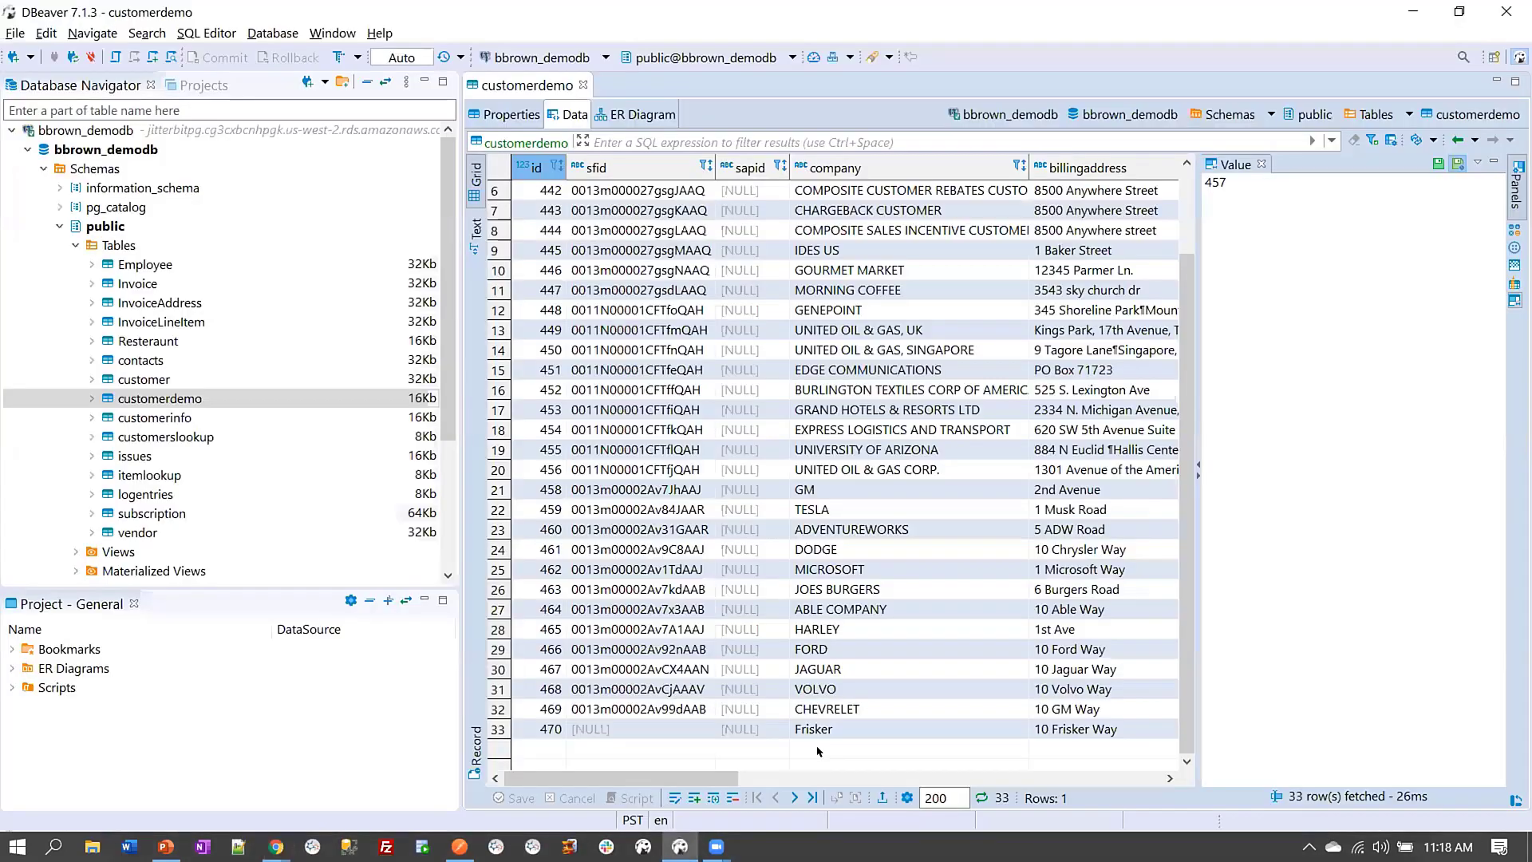
# Refresh the customerdemo table to confirm row 470's sfid, then return to Jitterbit Cloud Studio
pyautogui.rightClick(606, 748)
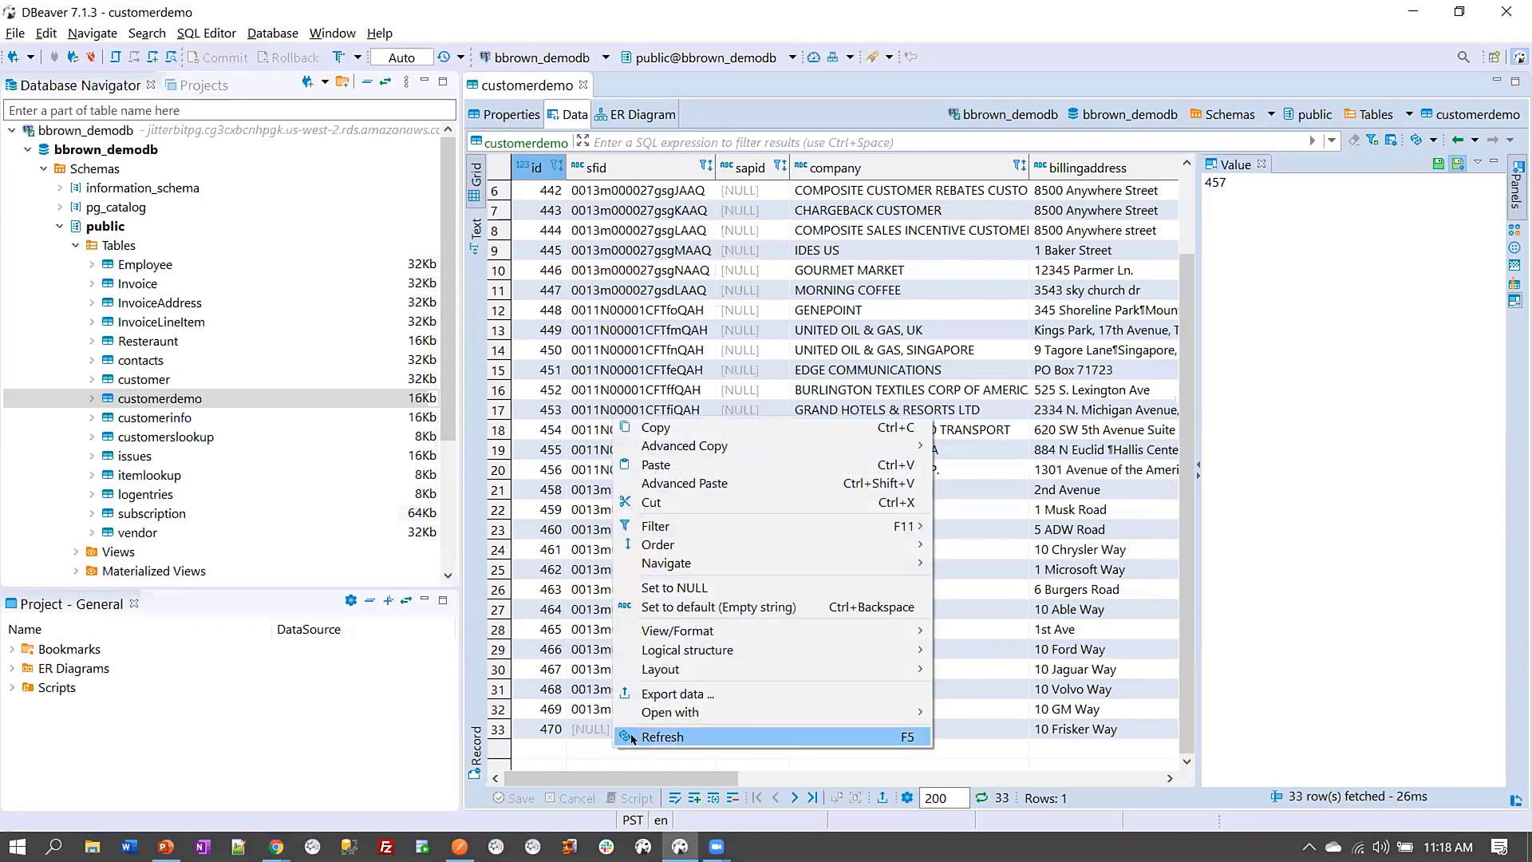
pyautogui.click(655, 739)
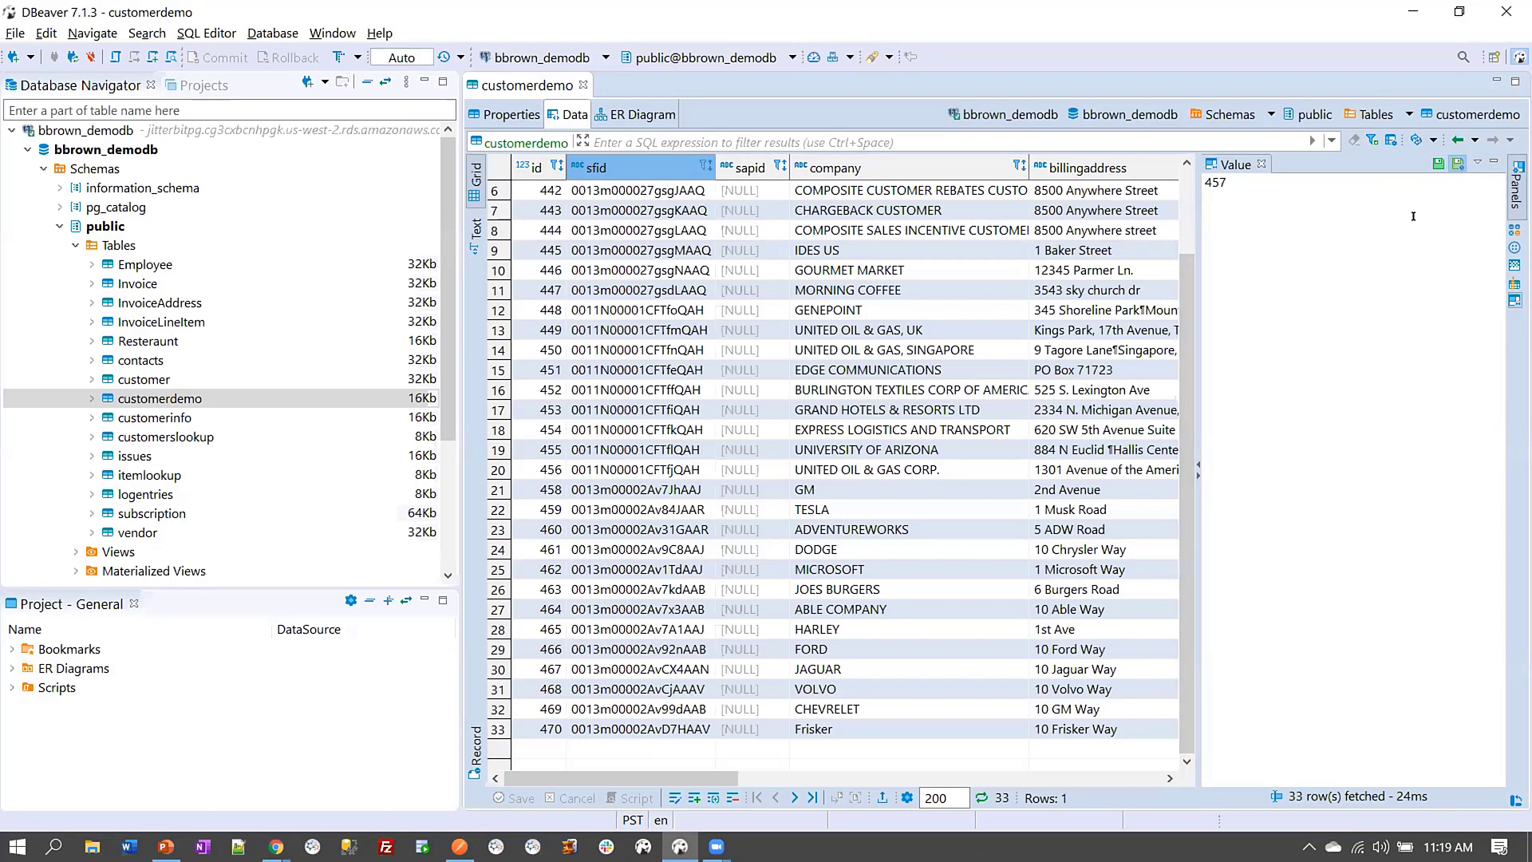
pyautogui.hotkey('alt', 'Tab')
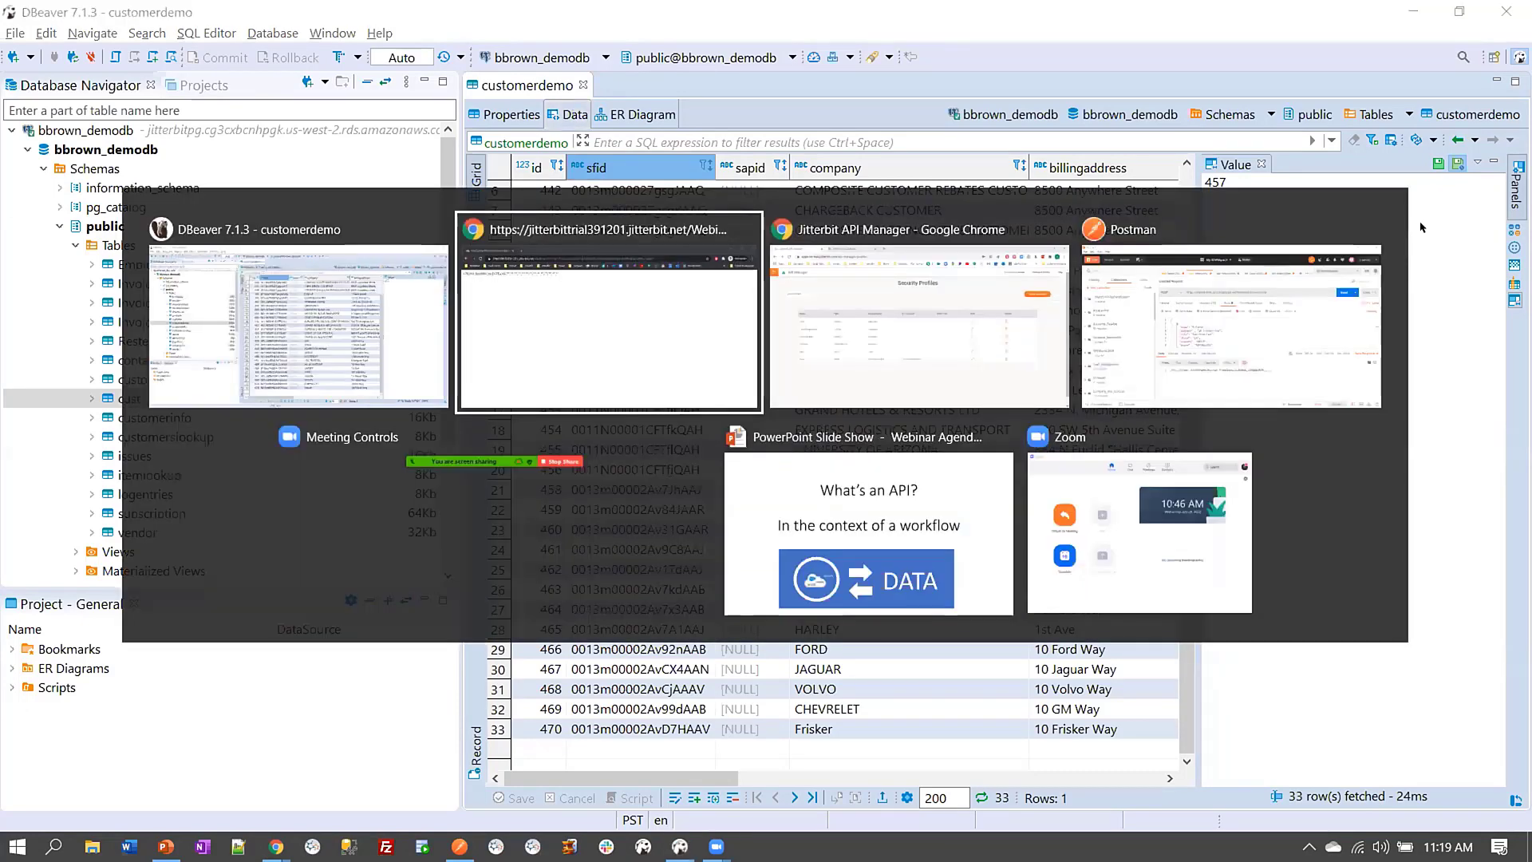
pyautogui.hotkey('alt', 'Tab')
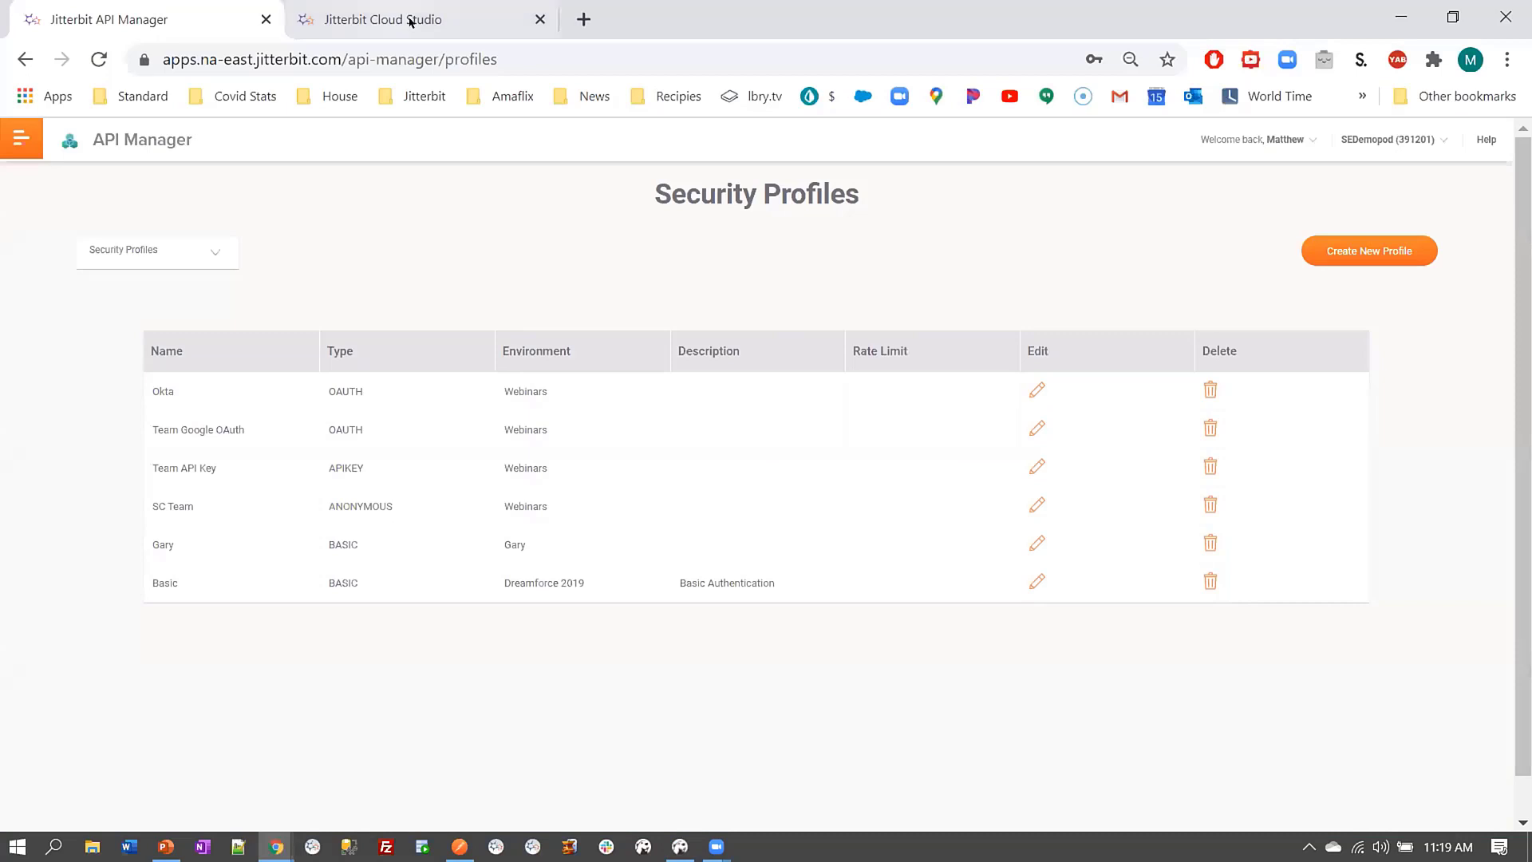
pyautogui.click(409, 20)
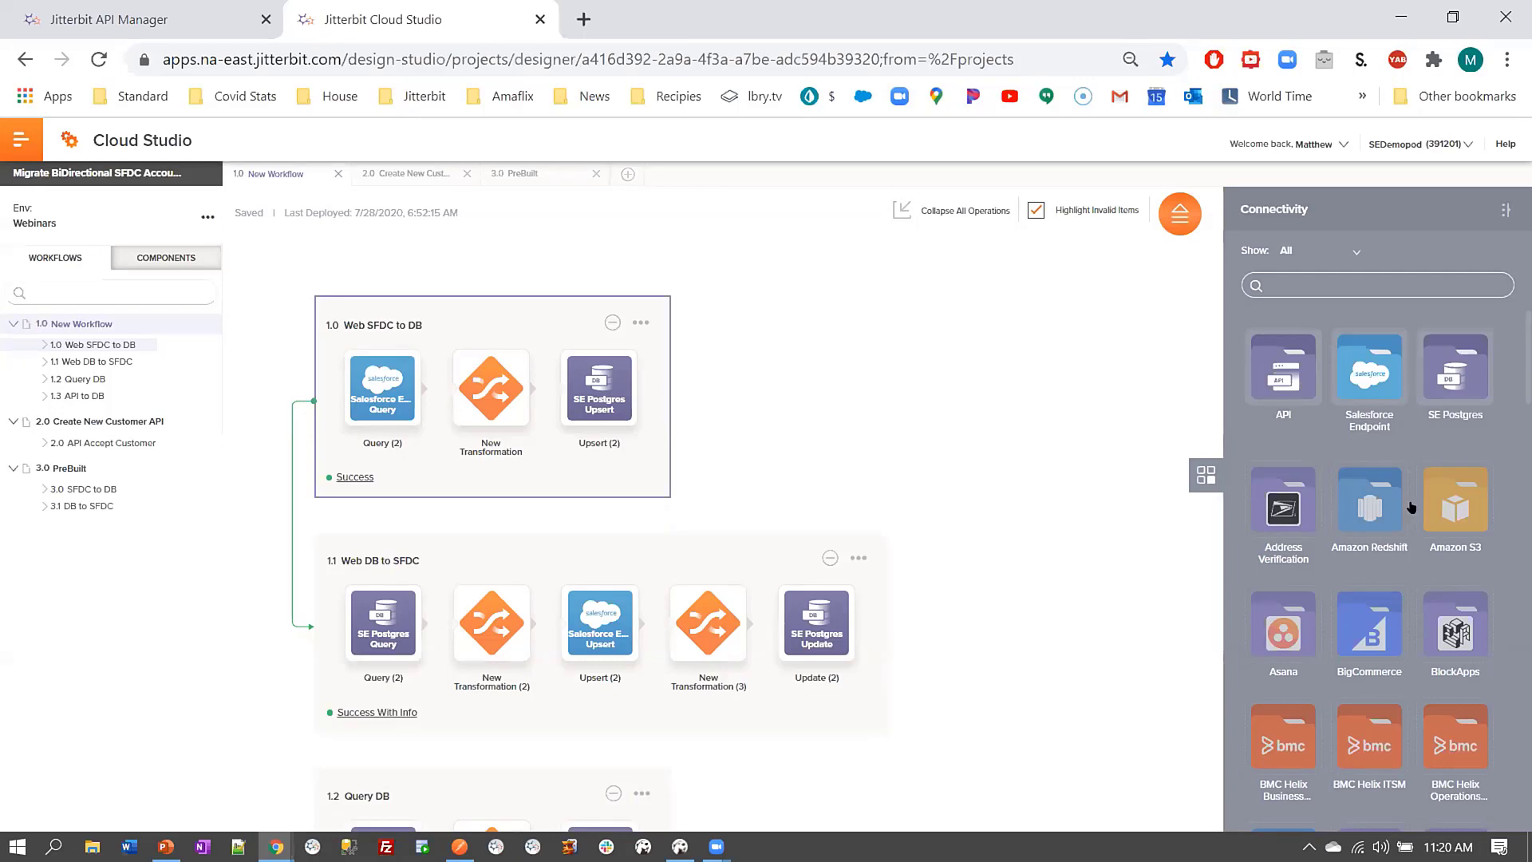
pyautogui.scroll(-10, 1413, 507)
pyautogui.scroll(5, 1416, 503)
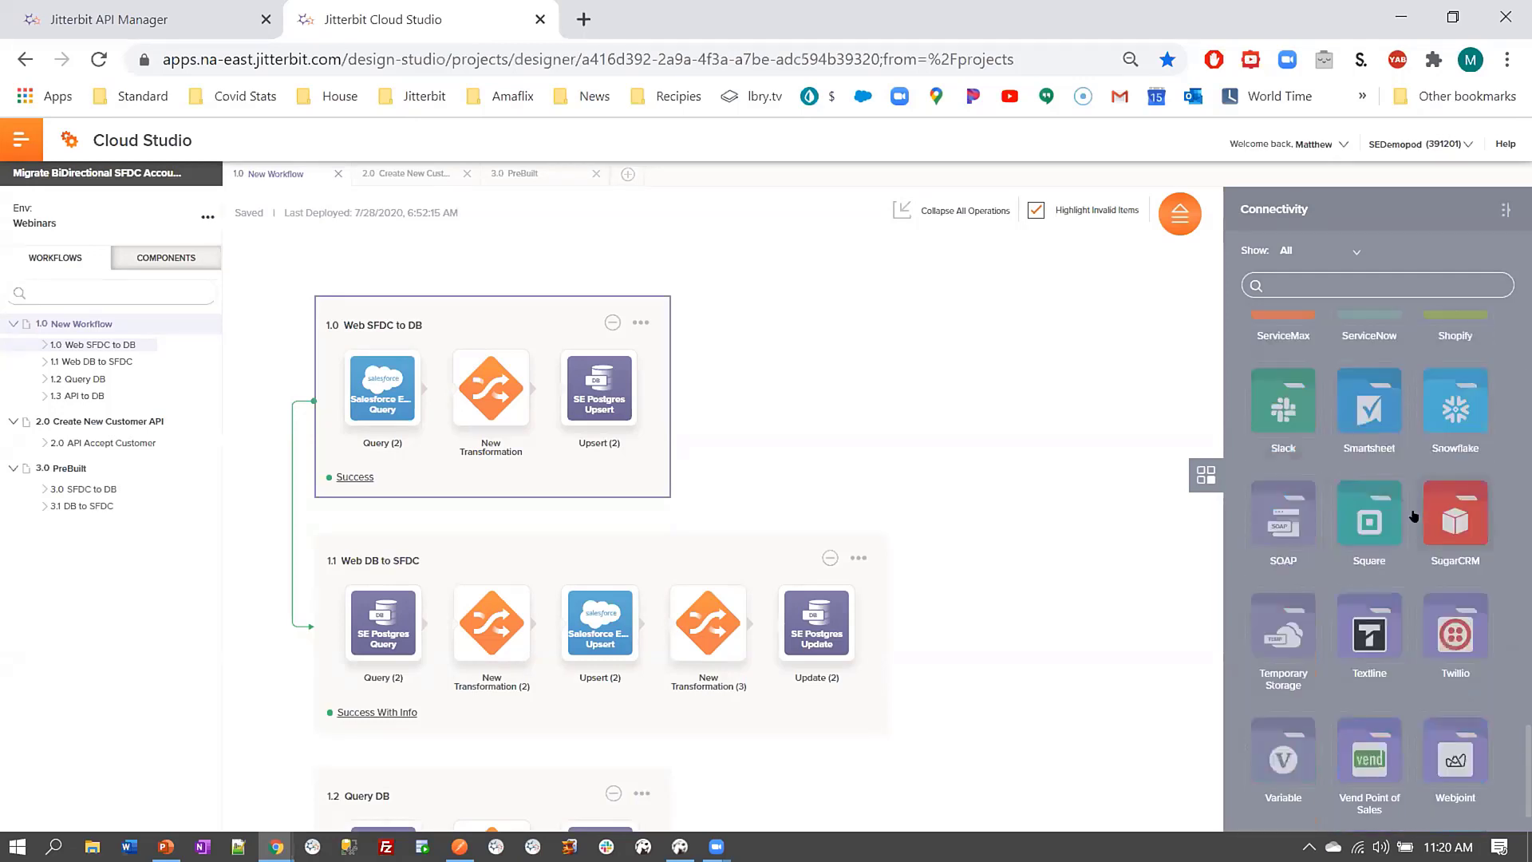
pyautogui.scroll(5, 1412, 491)
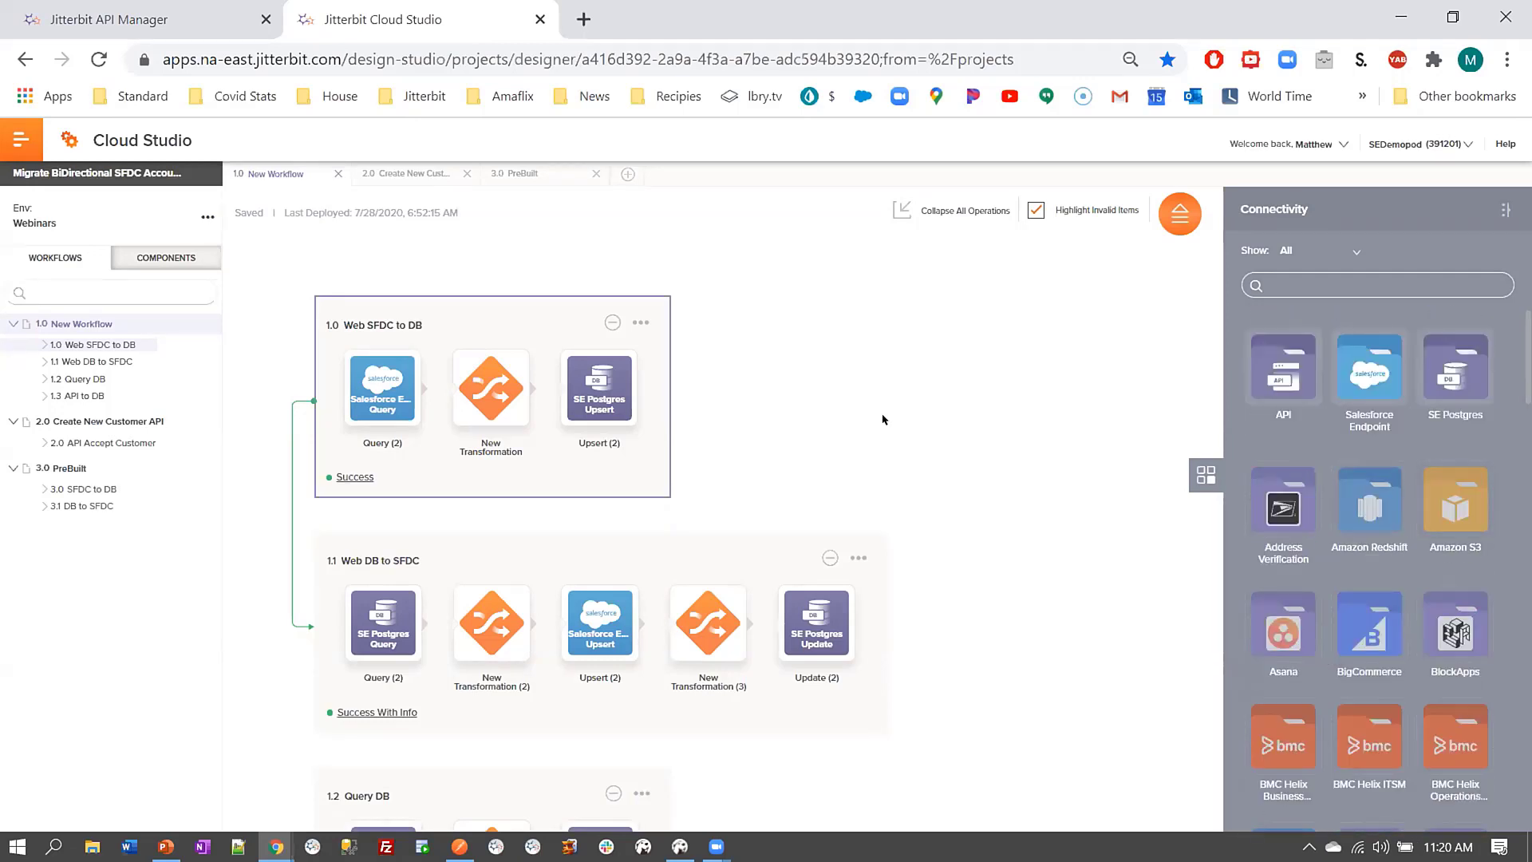